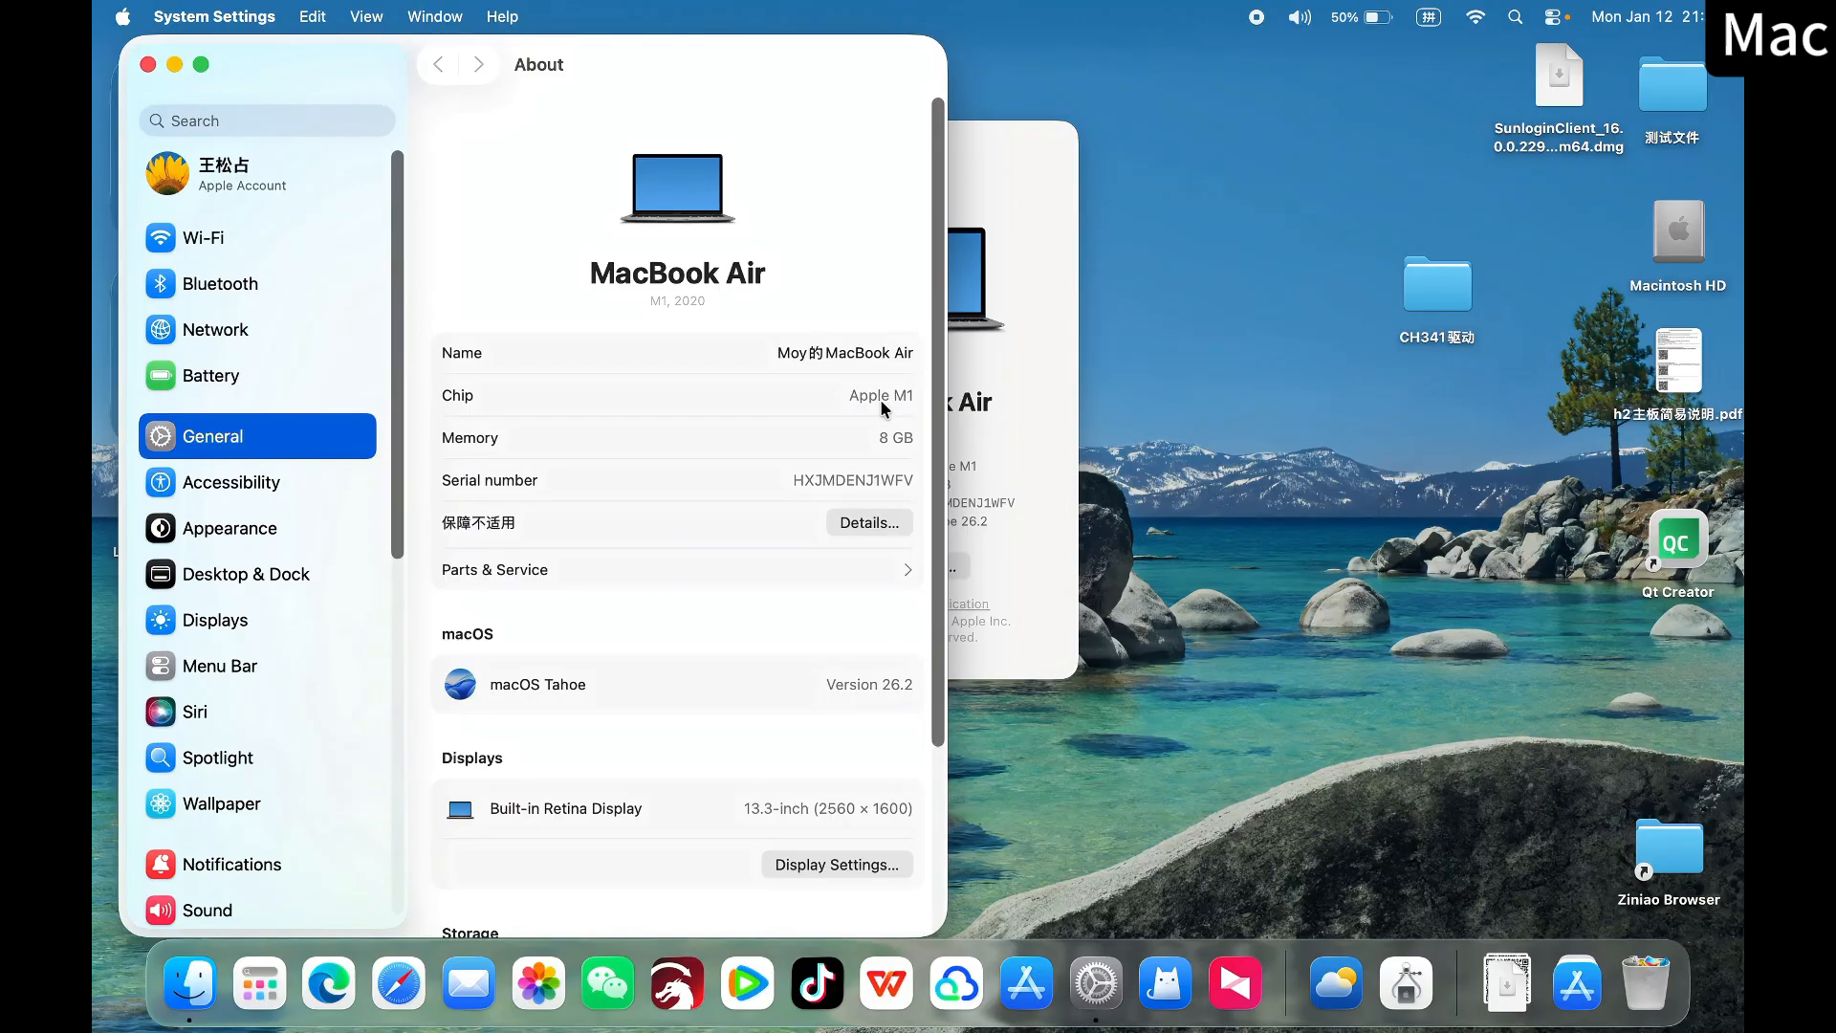
In the Privacy & Security settings, allow applications from App Store & Known Developers
scroll(284, 514, down, 6)
click(284, 513)
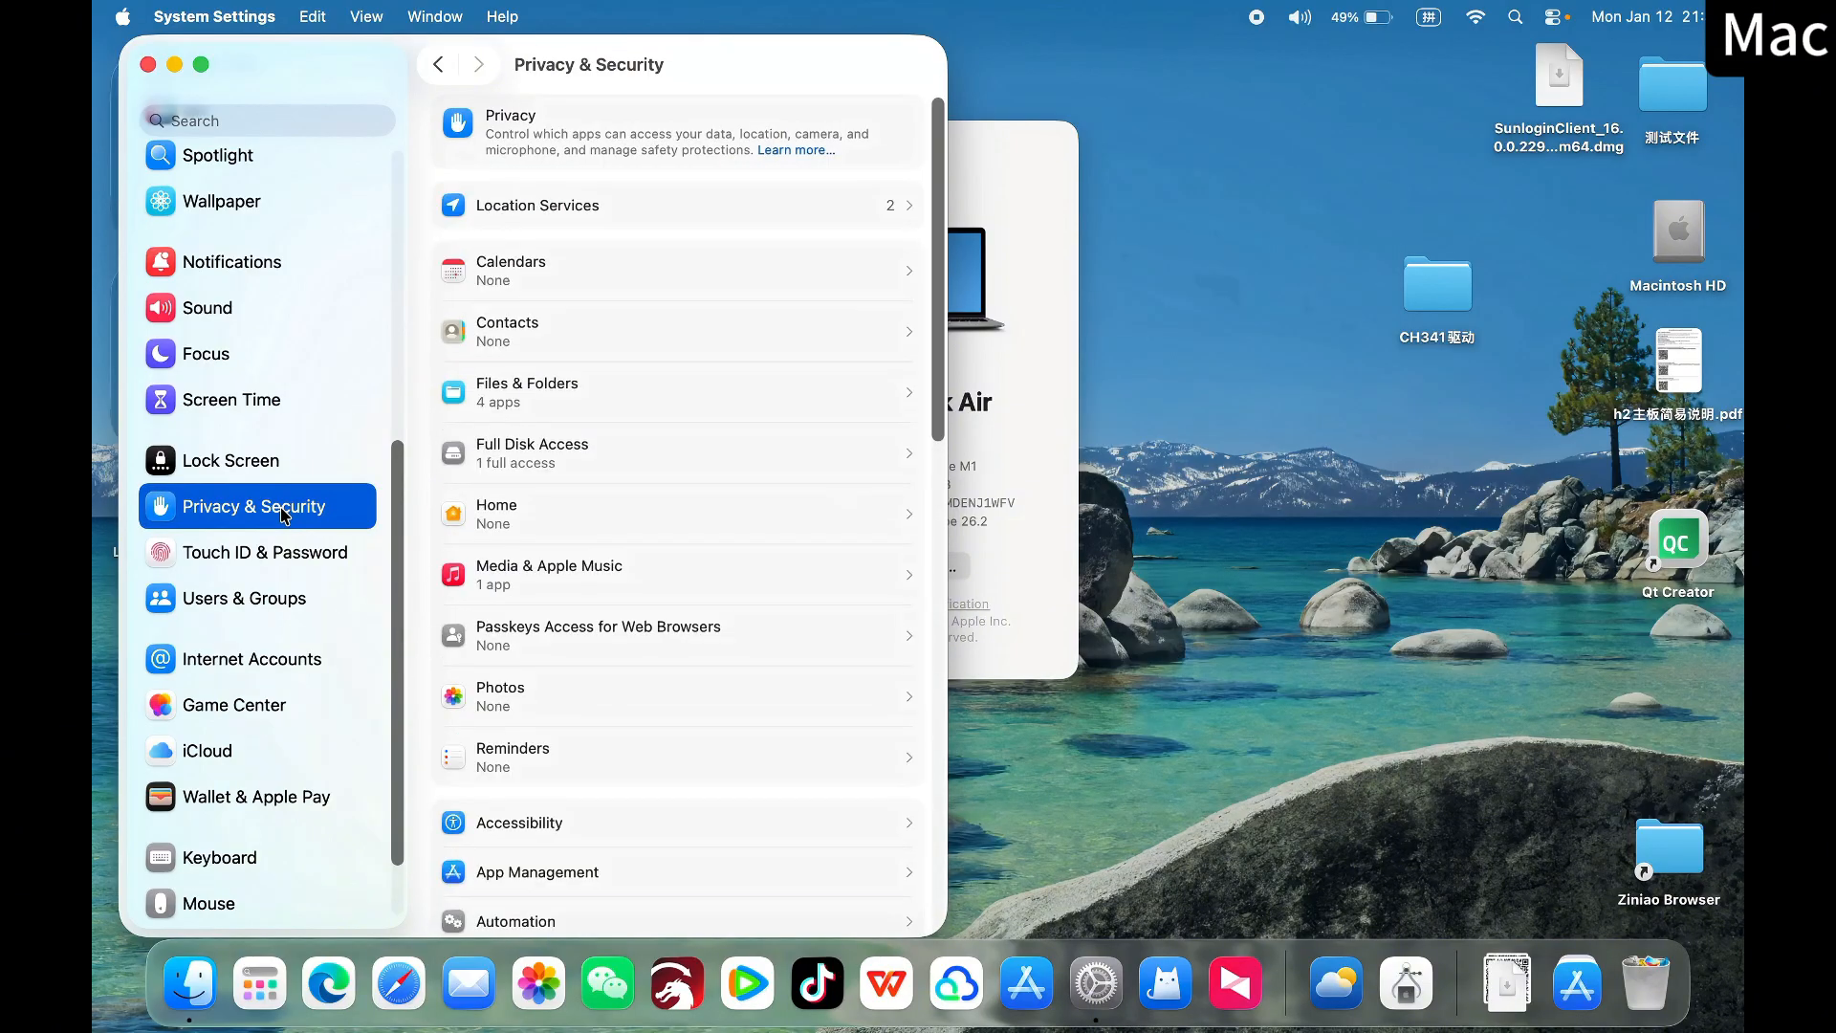
scroll(762, 476, down, 1)
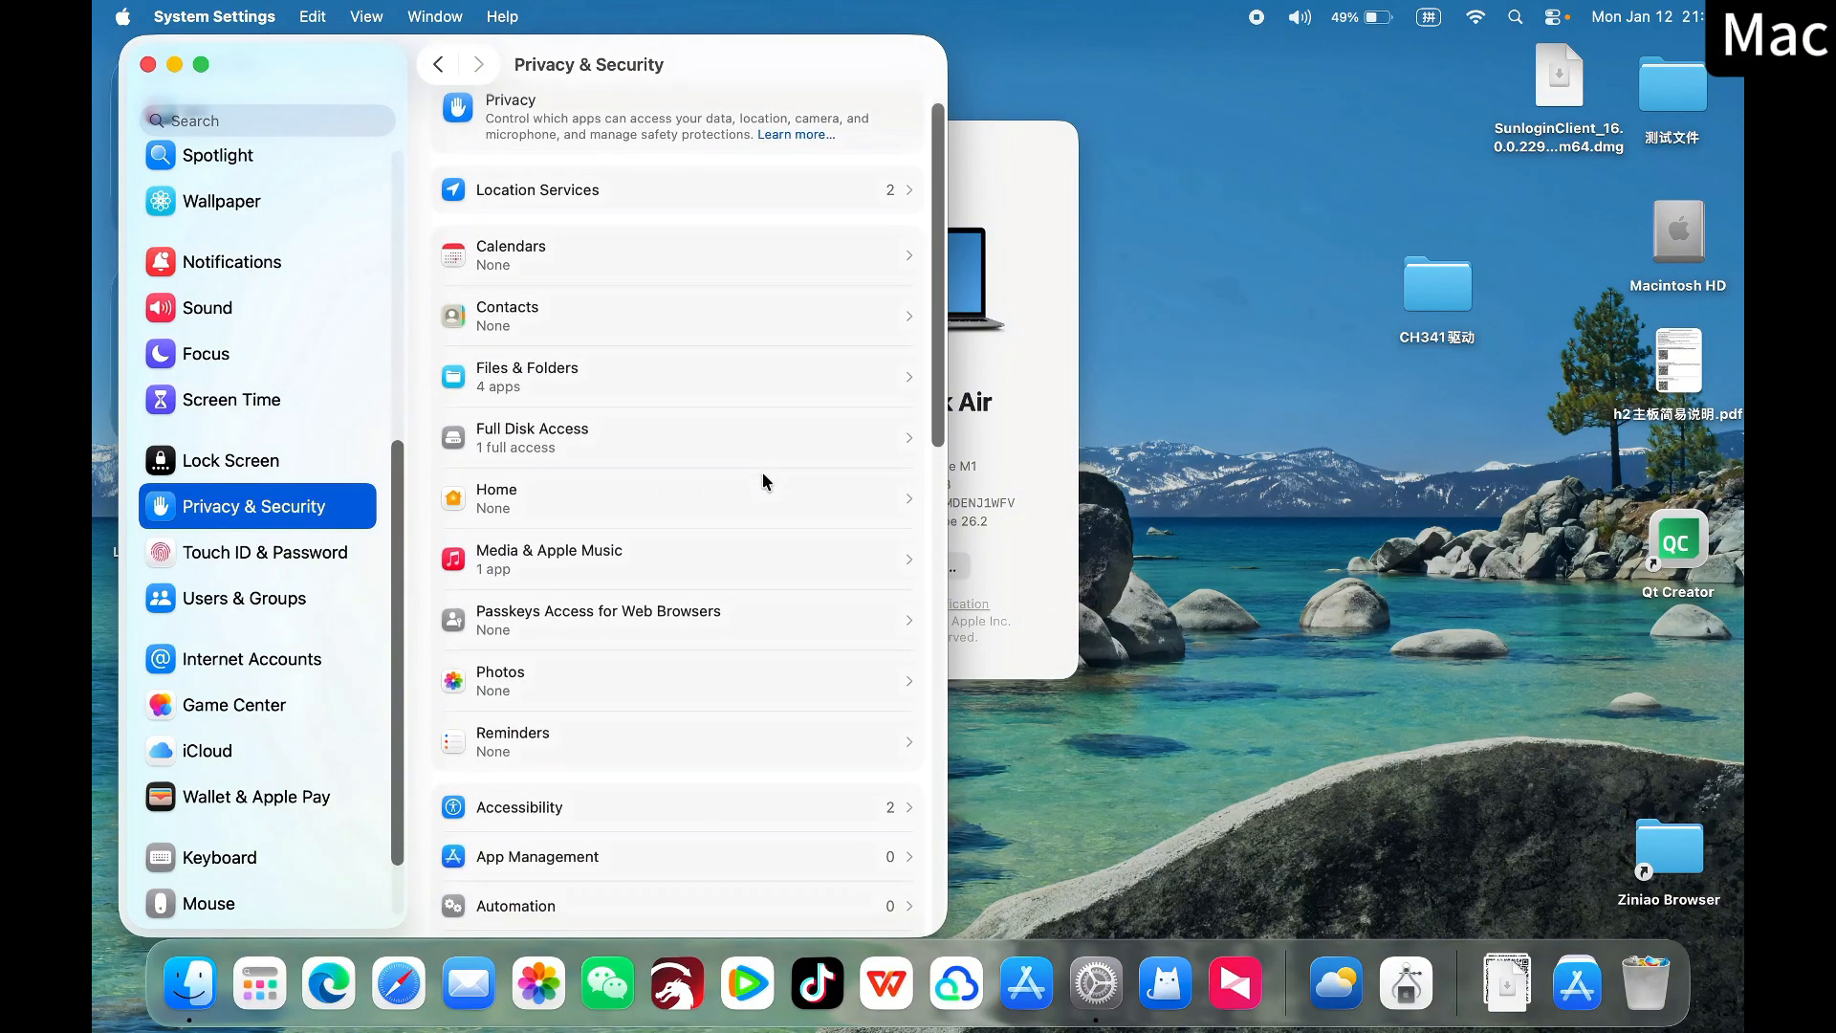
scroll(761, 472, down, 15)
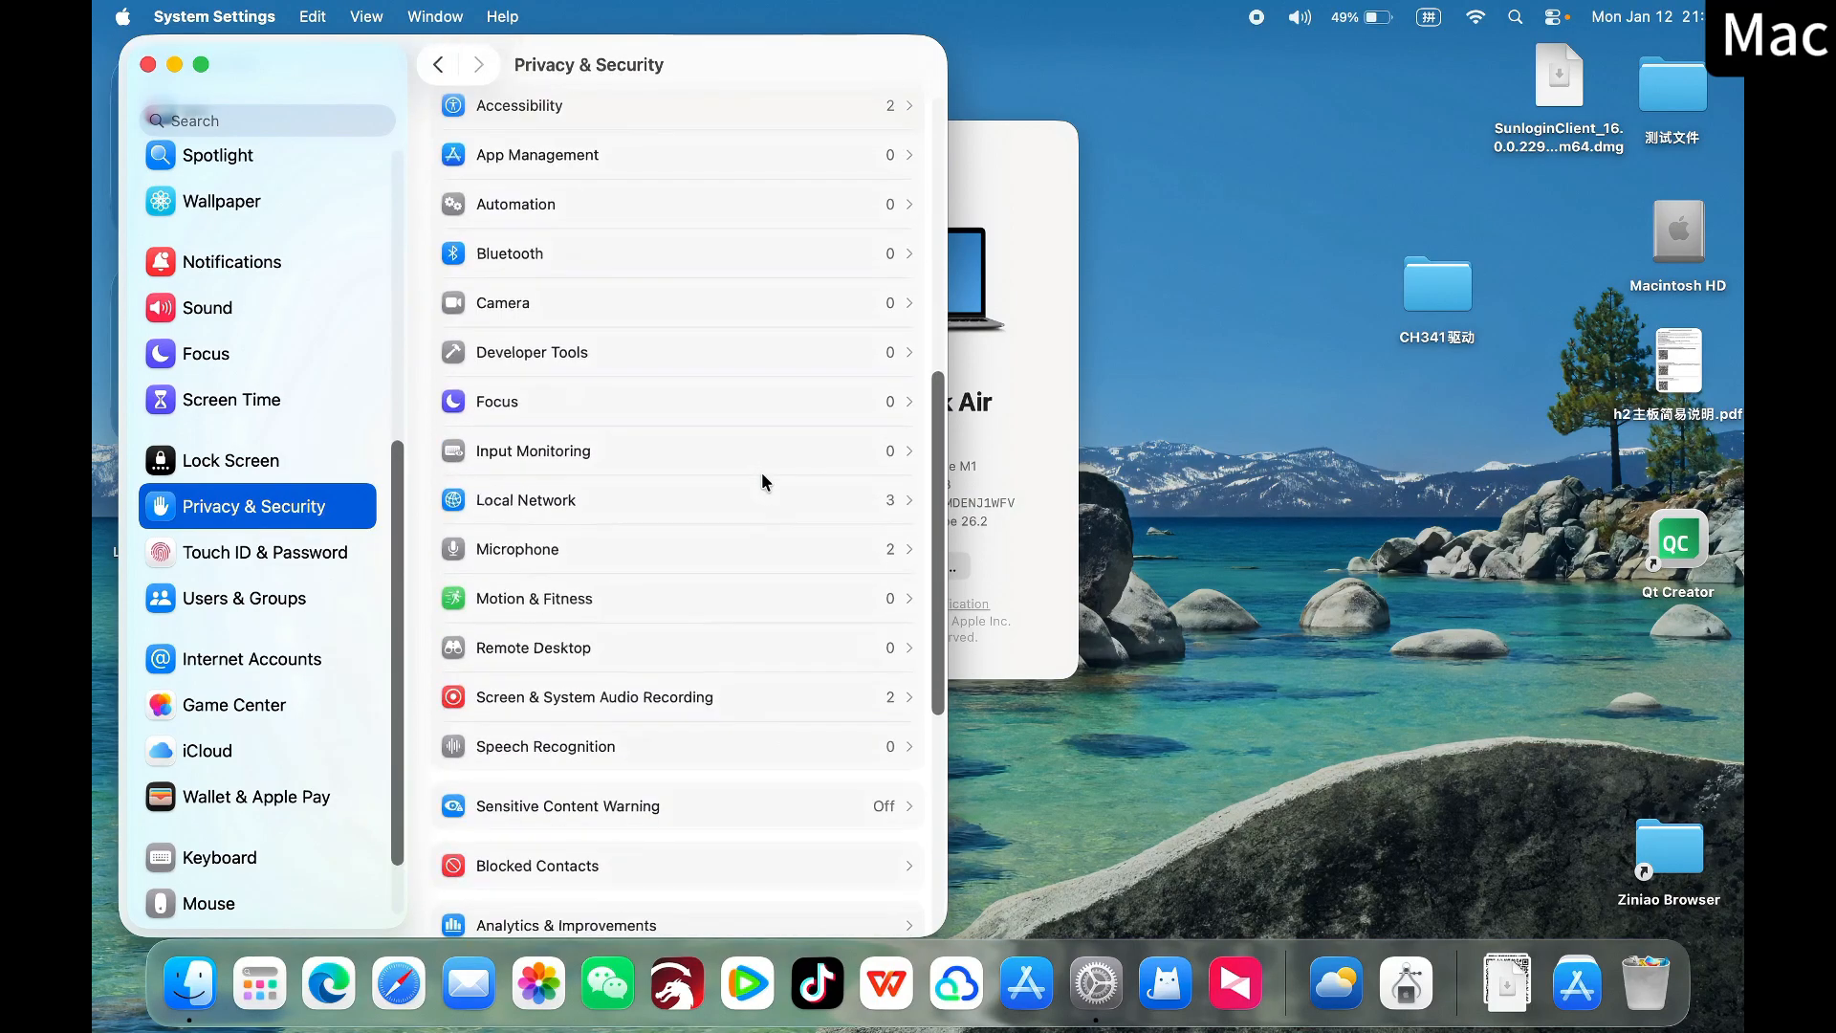
scroll(761, 473, down, 7)
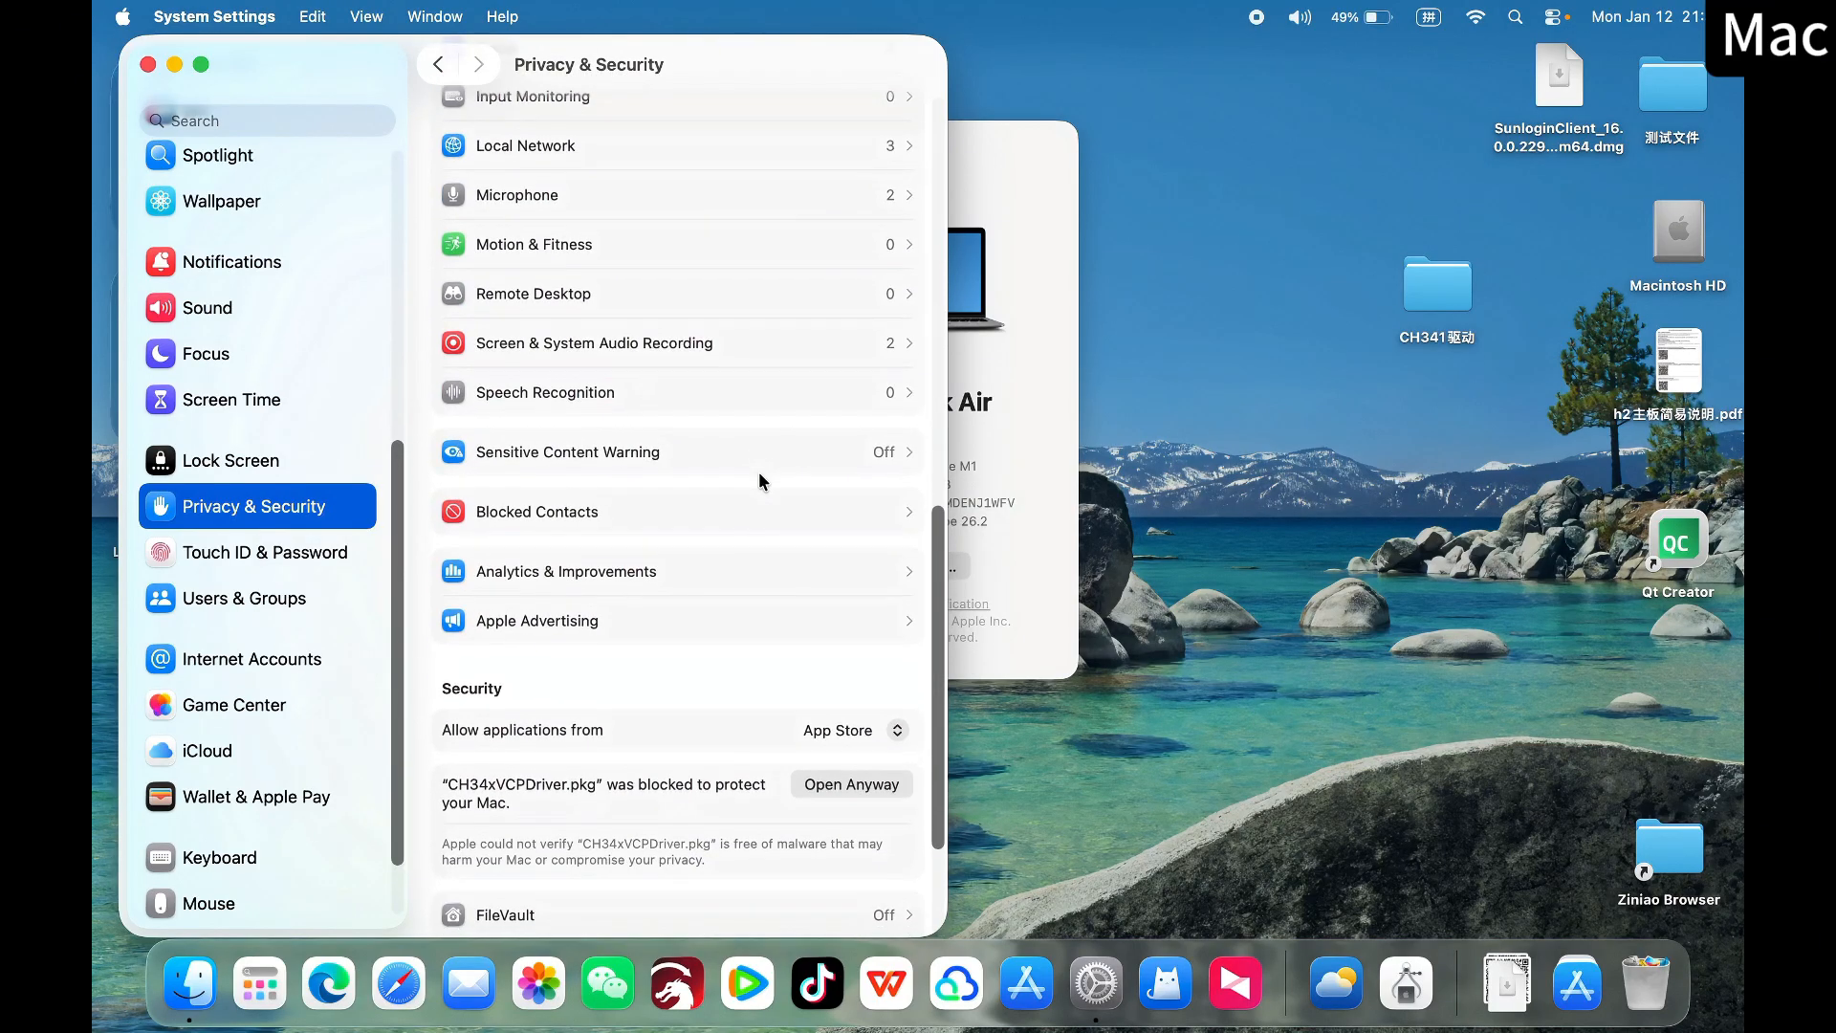
scroll(759, 472, down, 1)
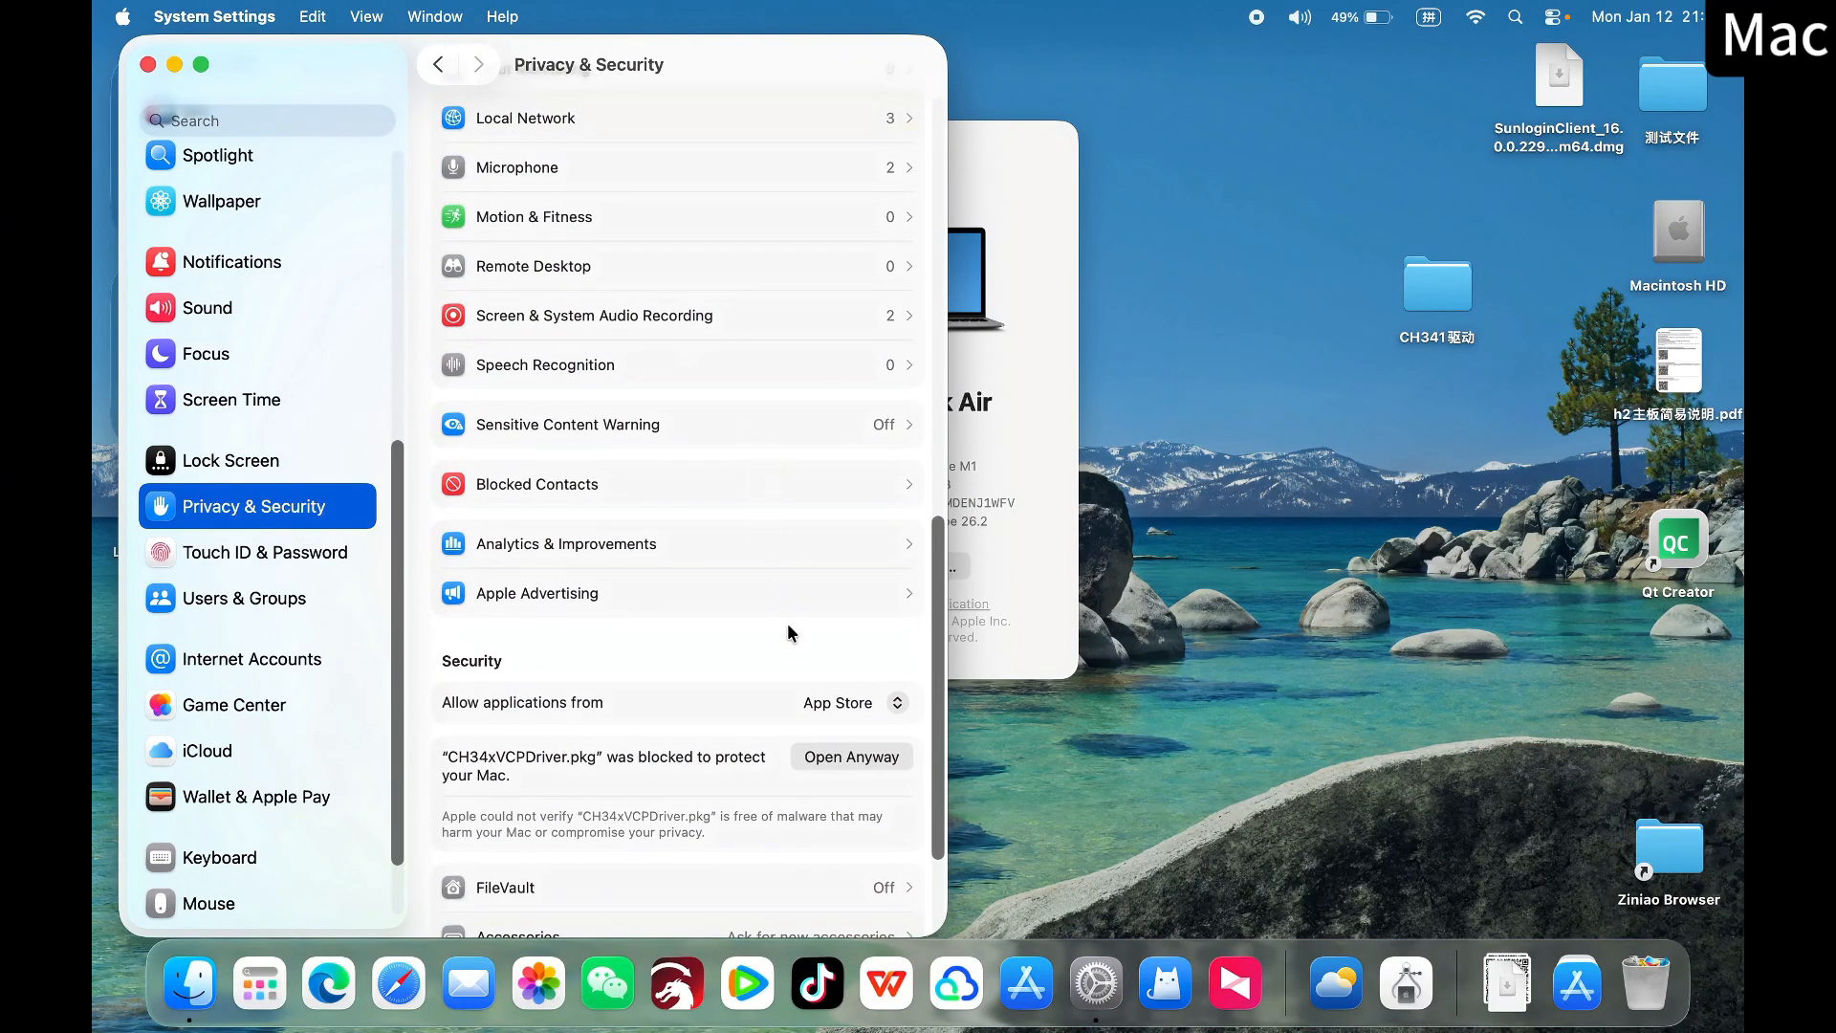
click(838, 704)
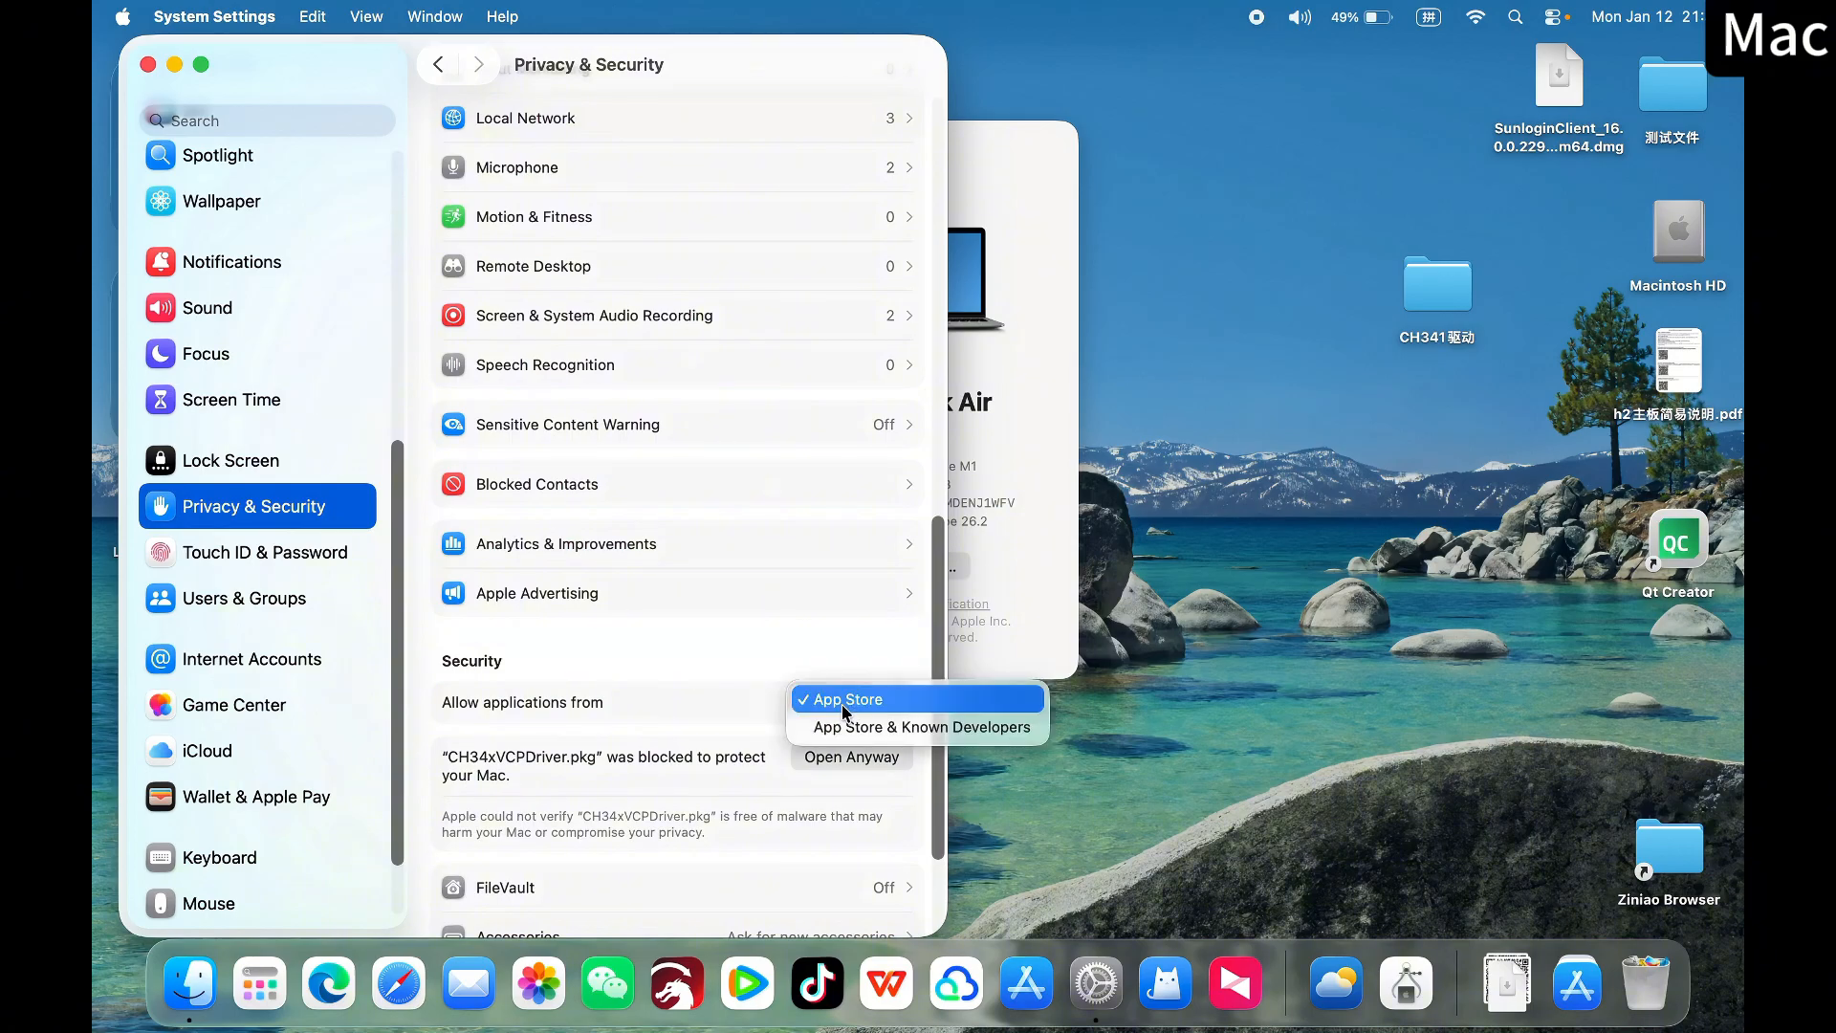
click(918, 728)
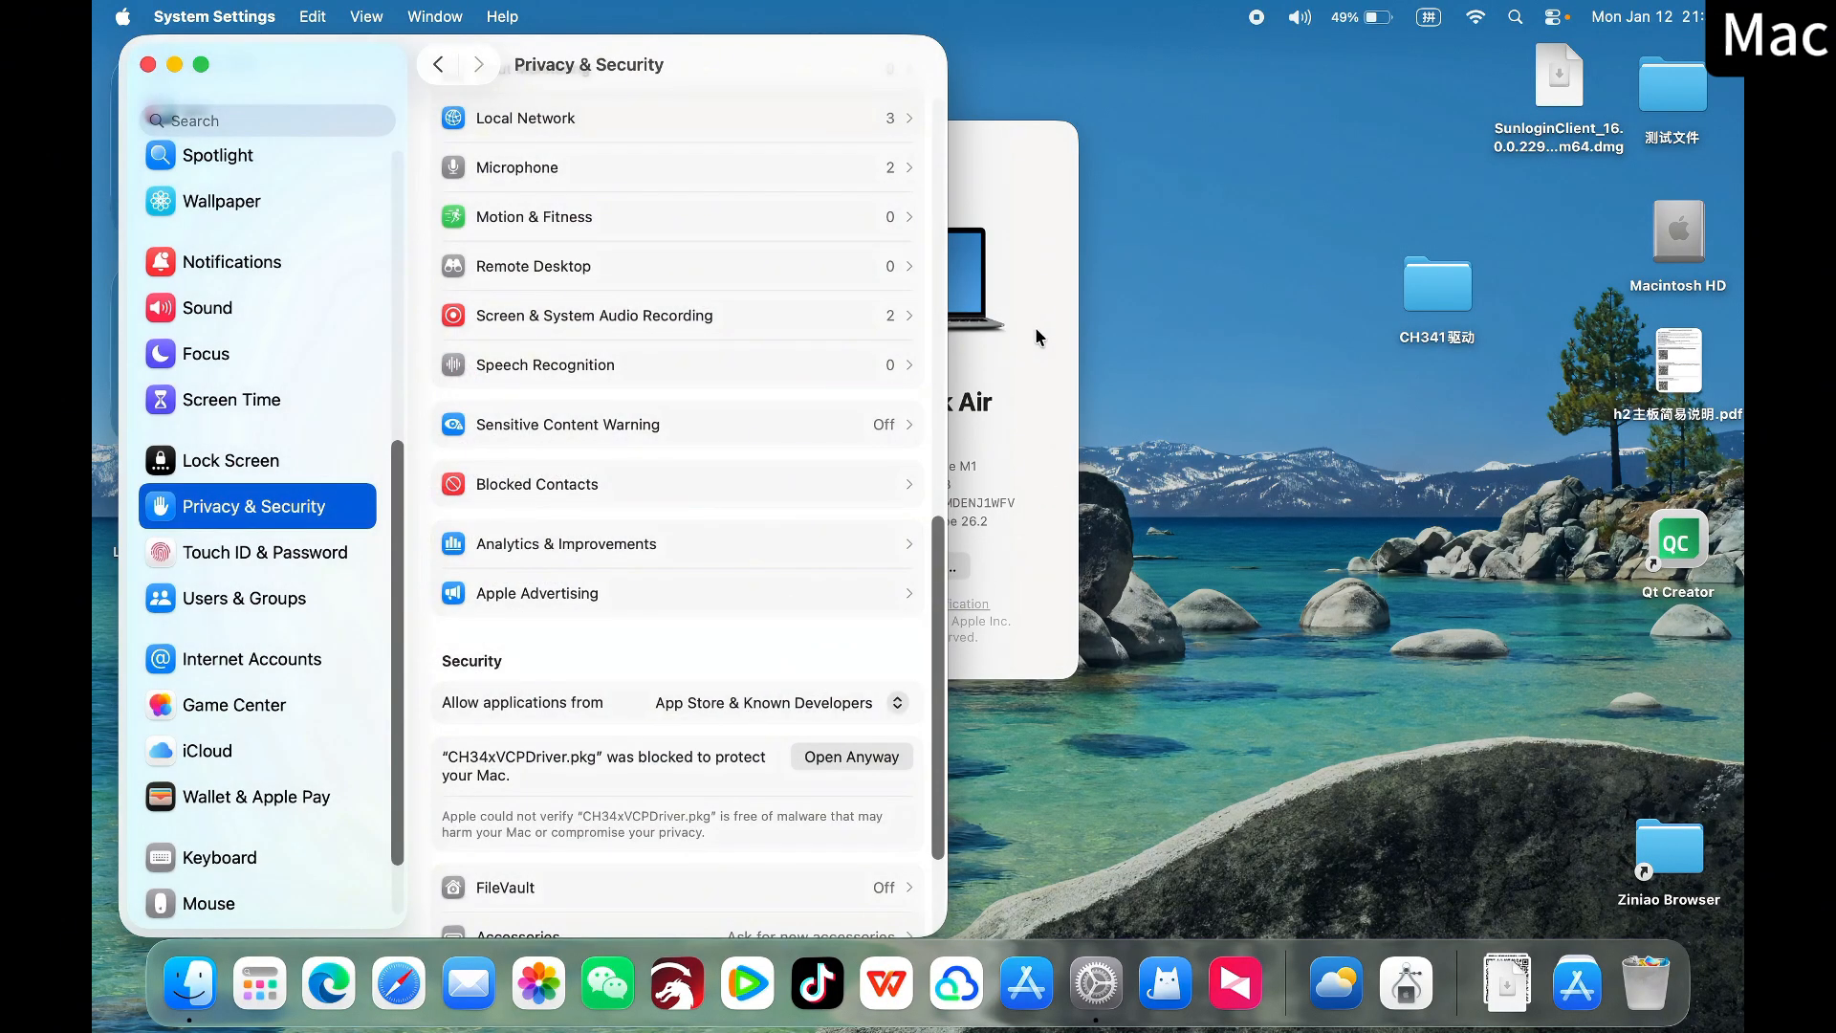
Open the CH341SER_MAC folder inside the desktop folder CH341驱动 and select CH34xVCPDriver.pkg
double_click(1439, 287)
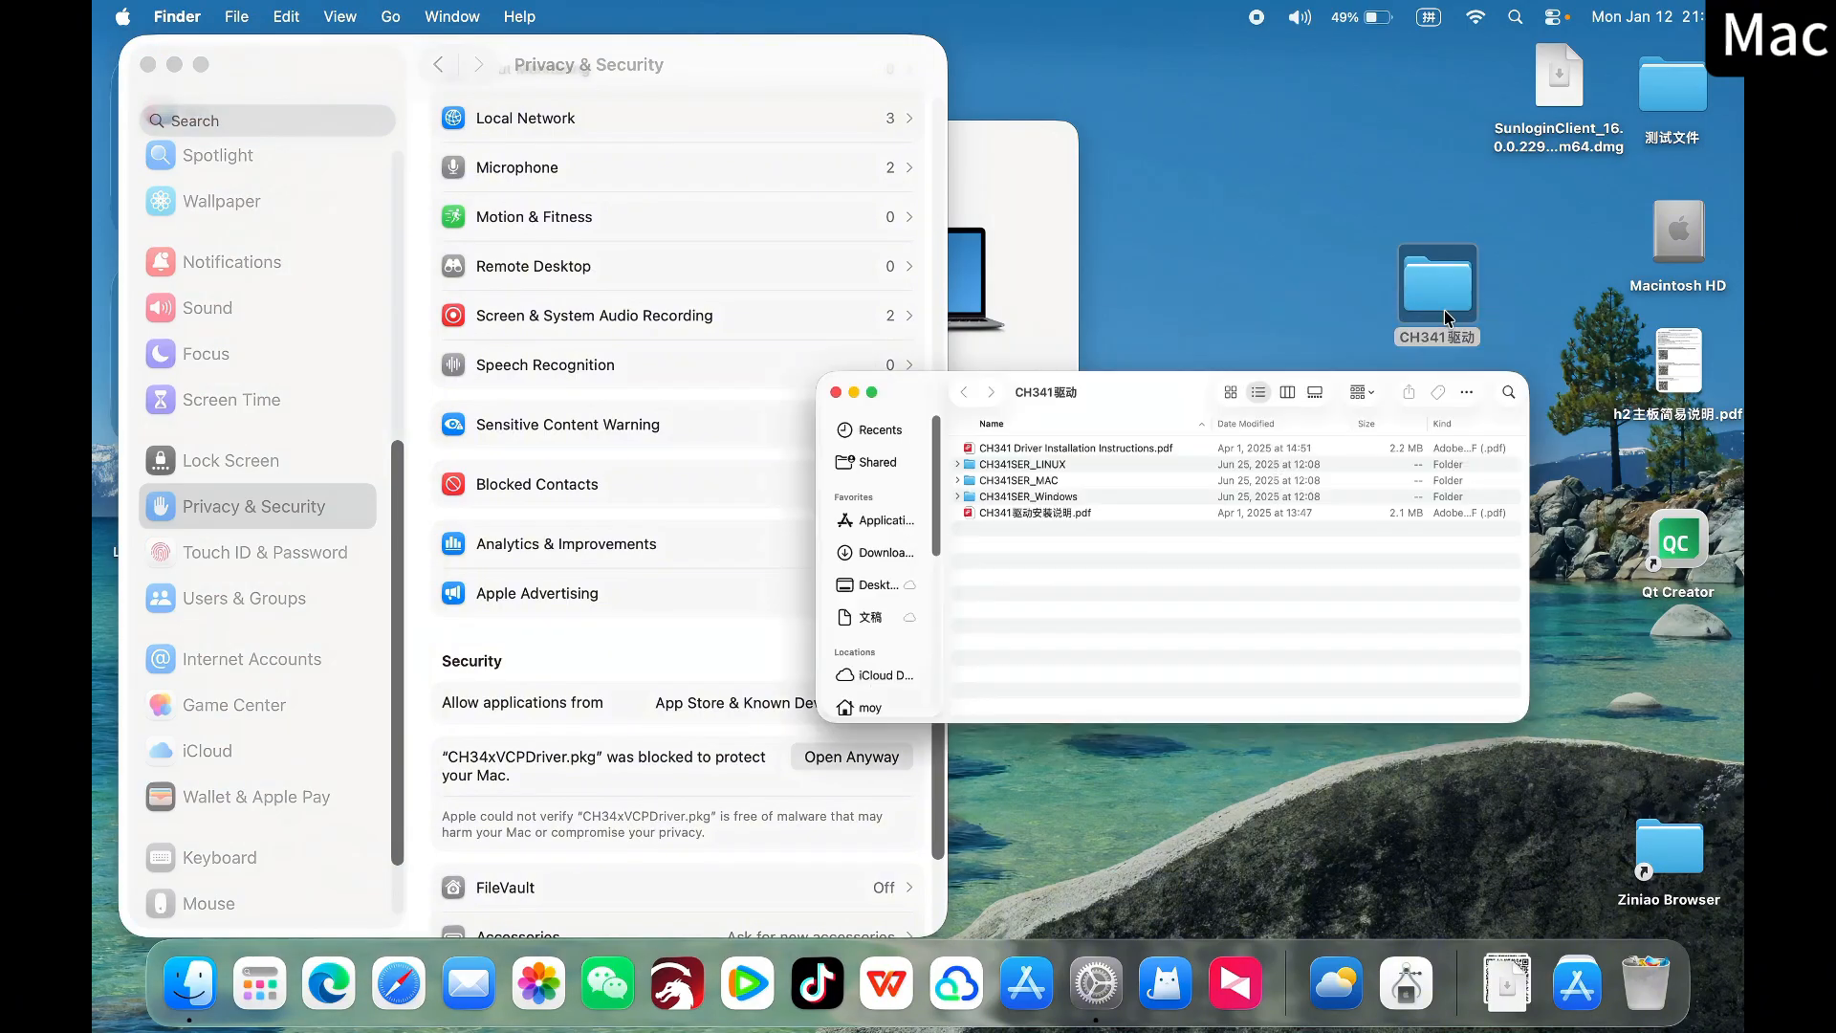
drag(1056, 467, 1020, 158)
click(801, 285)
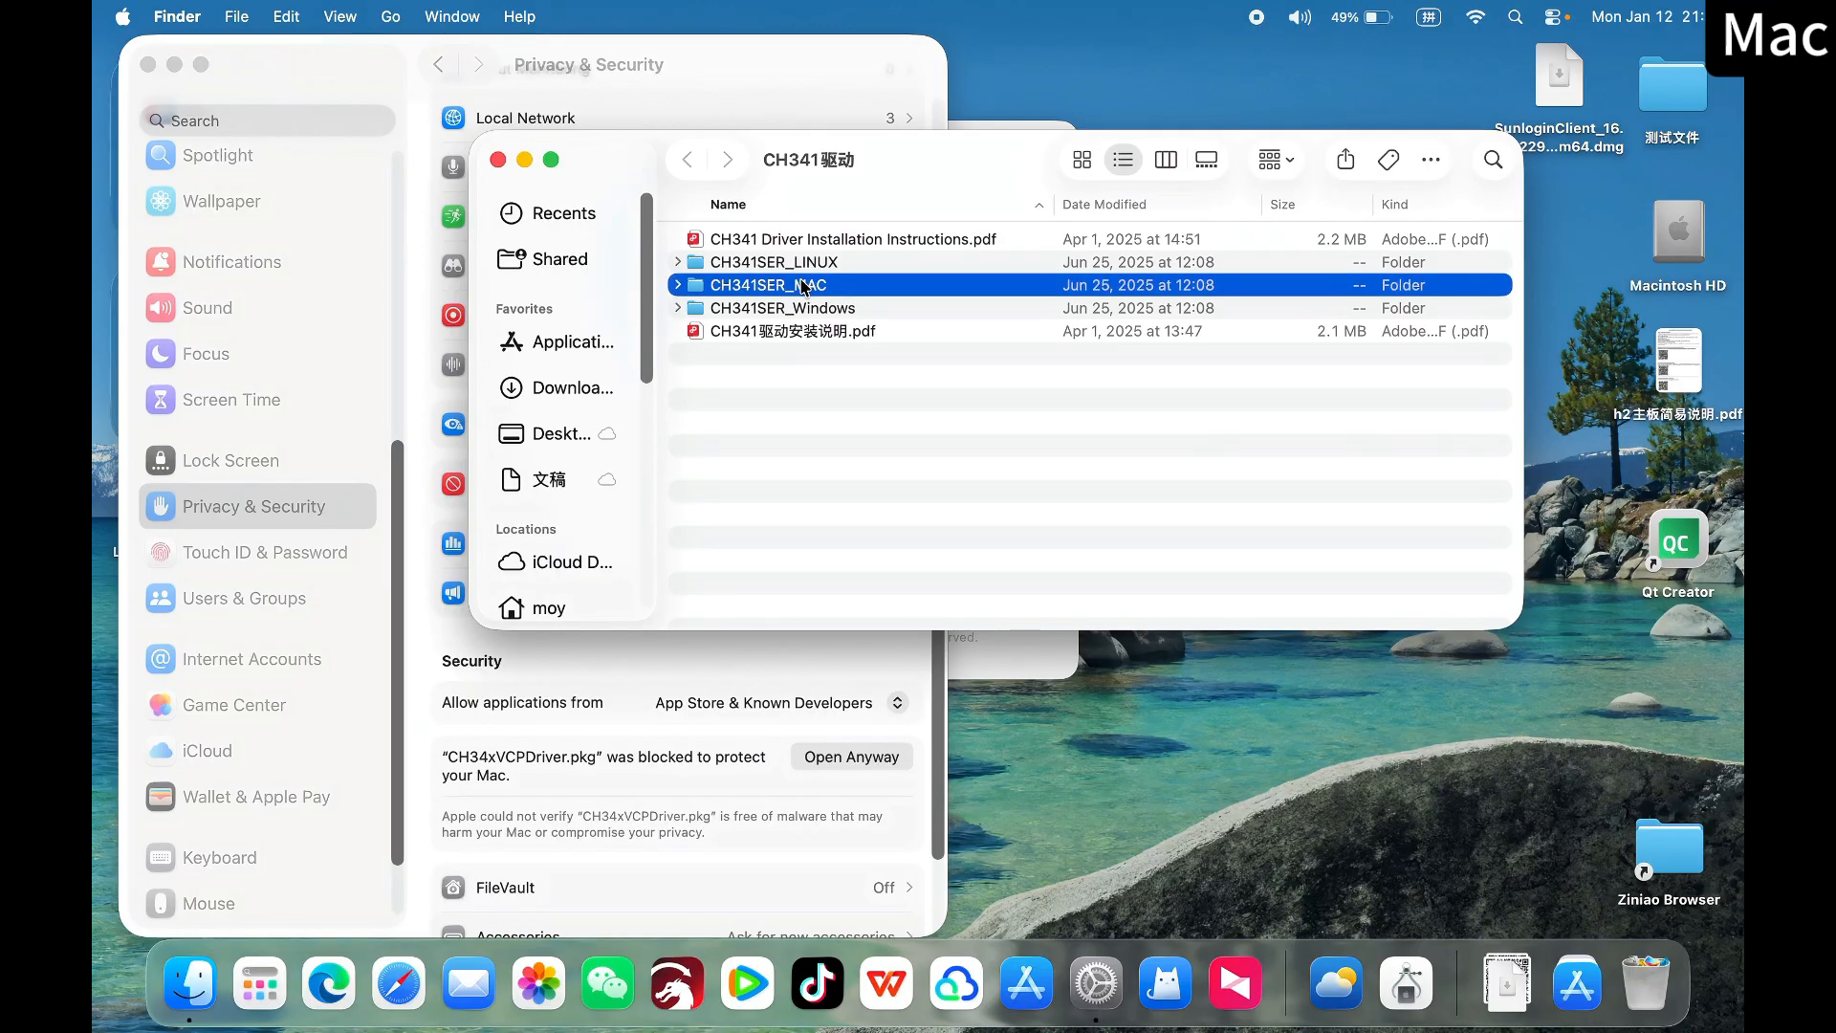
double_click(861, 284)
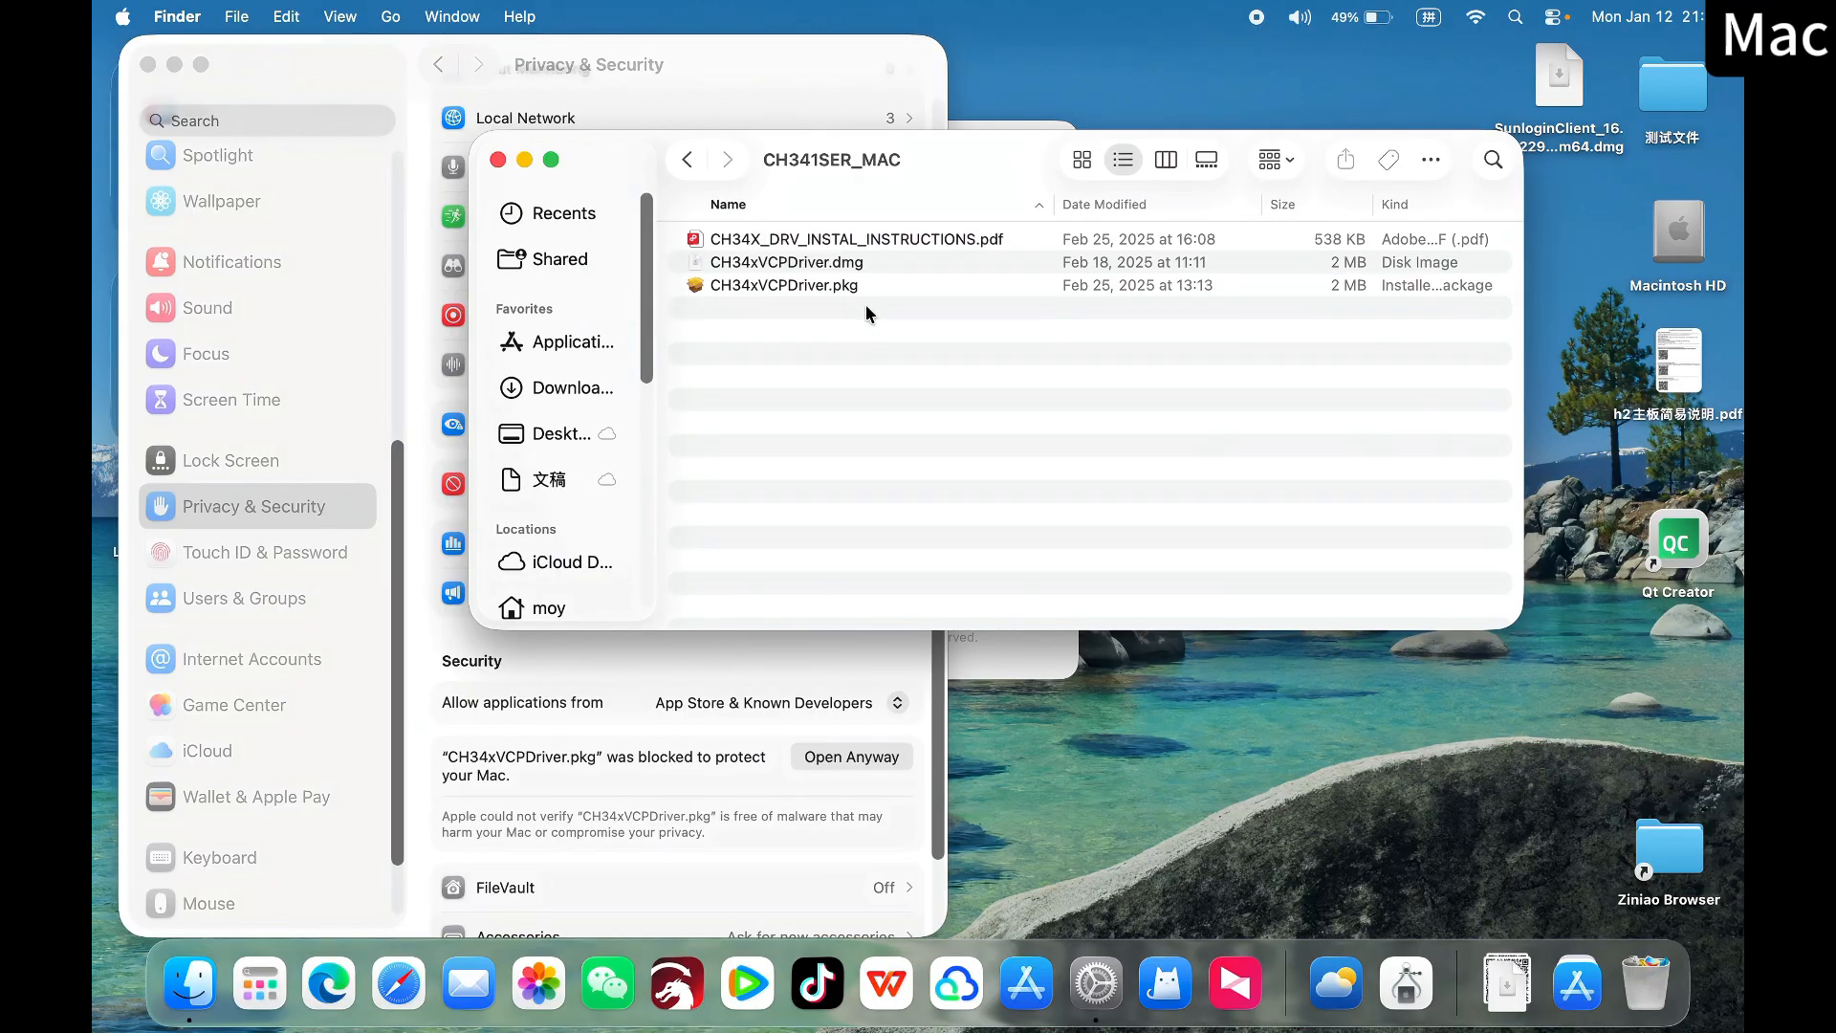
click(802, 285)
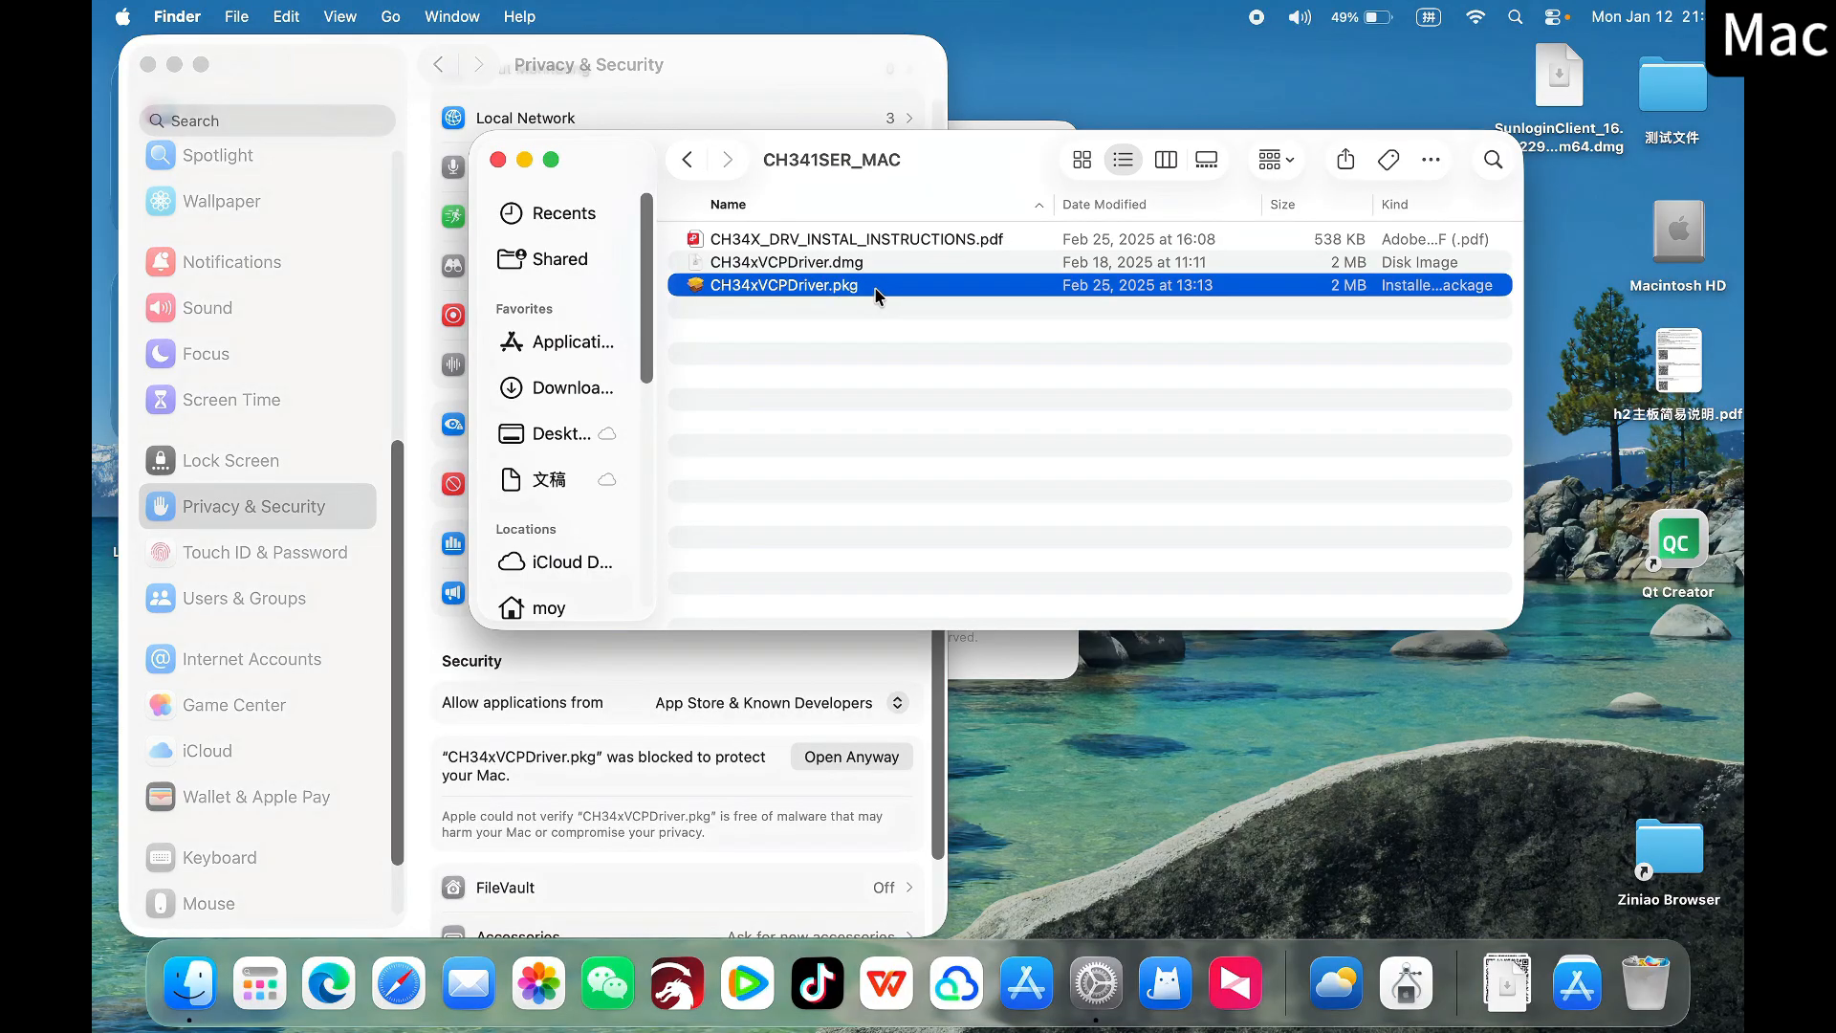
Review the system requirements and installation notes in CH34X_DRV_INSTAL_INSTRUCTIONS.pdf, closing the document when finished
double_click(897, 239)
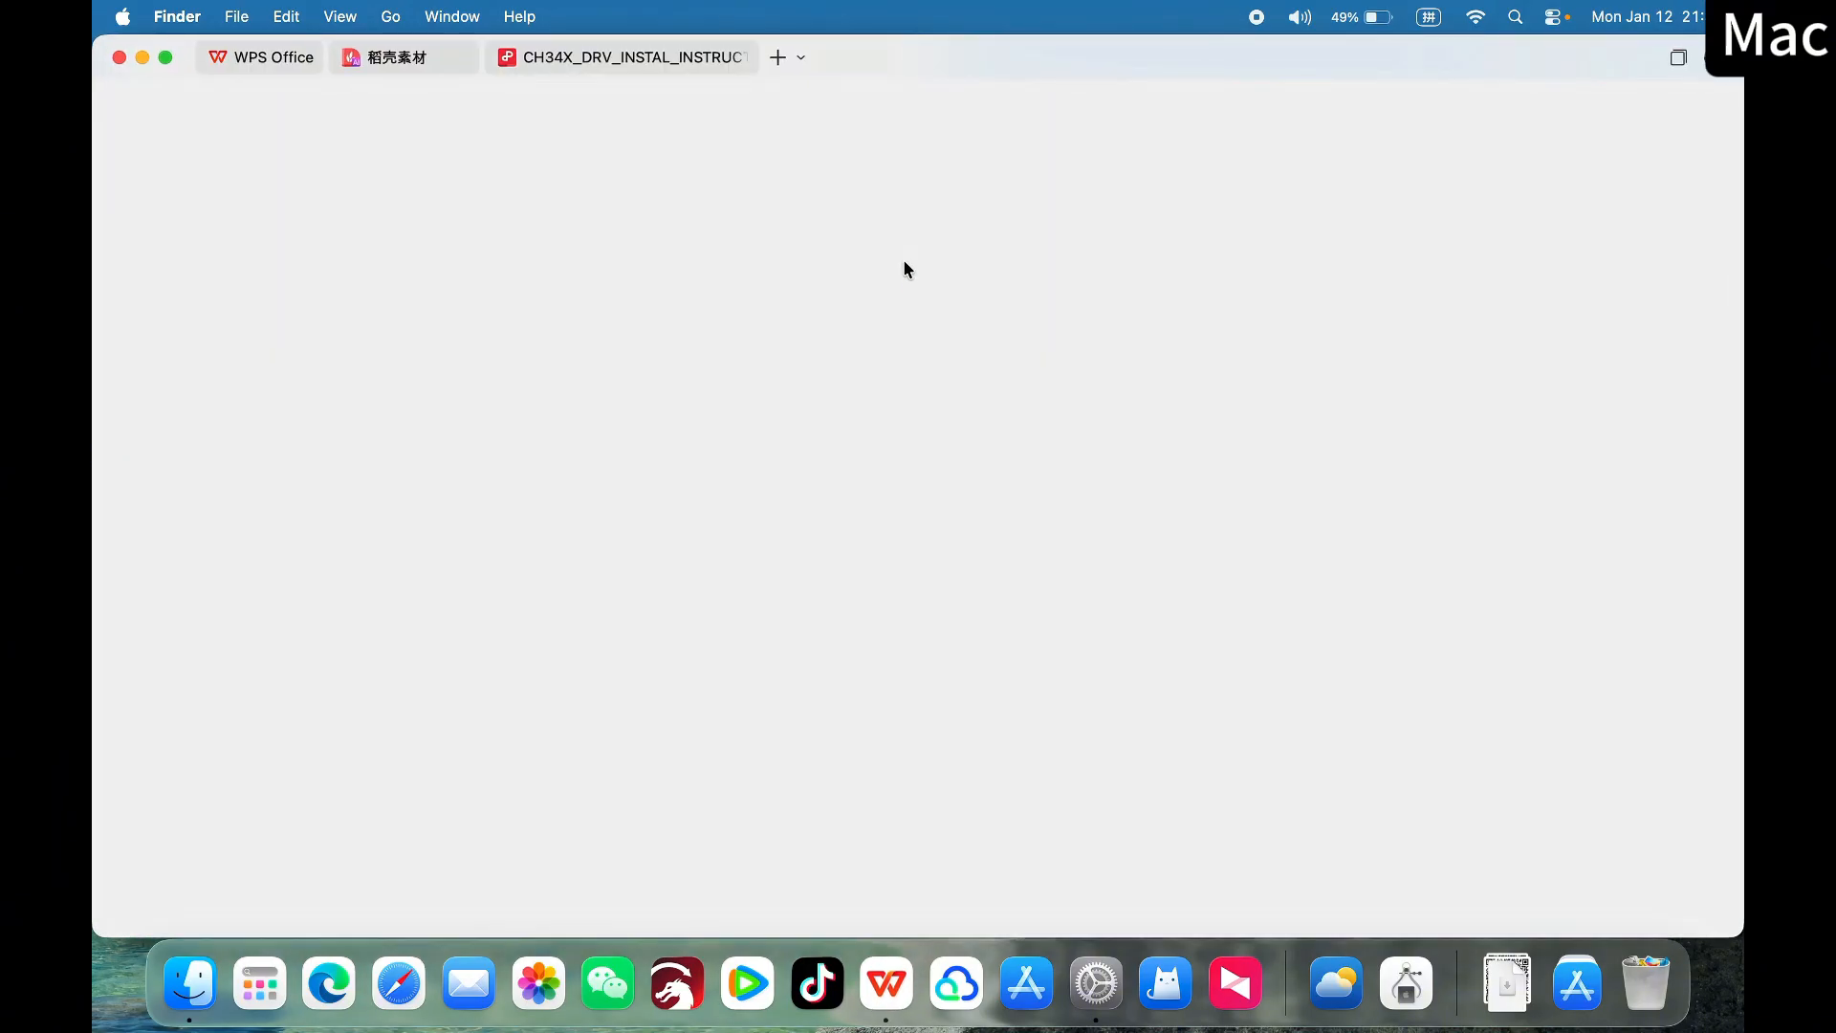
scroll(1152, 571, down, 3)
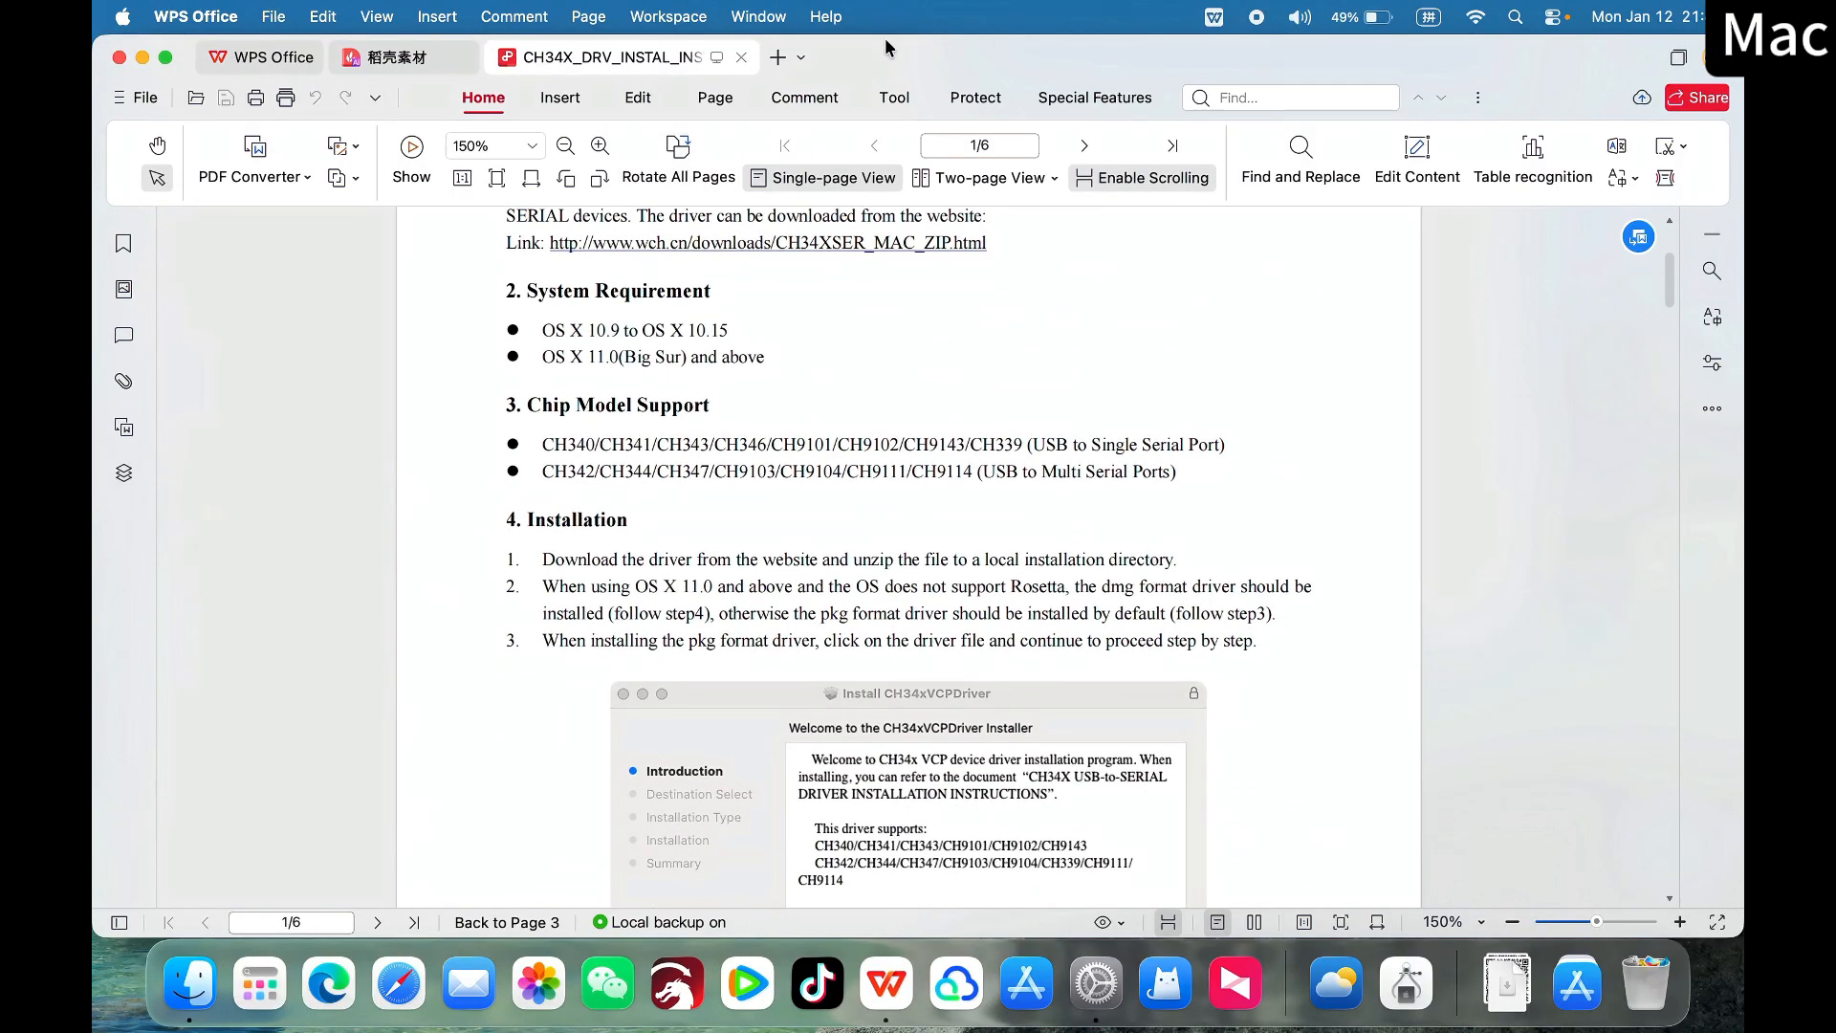
click(119, 58)
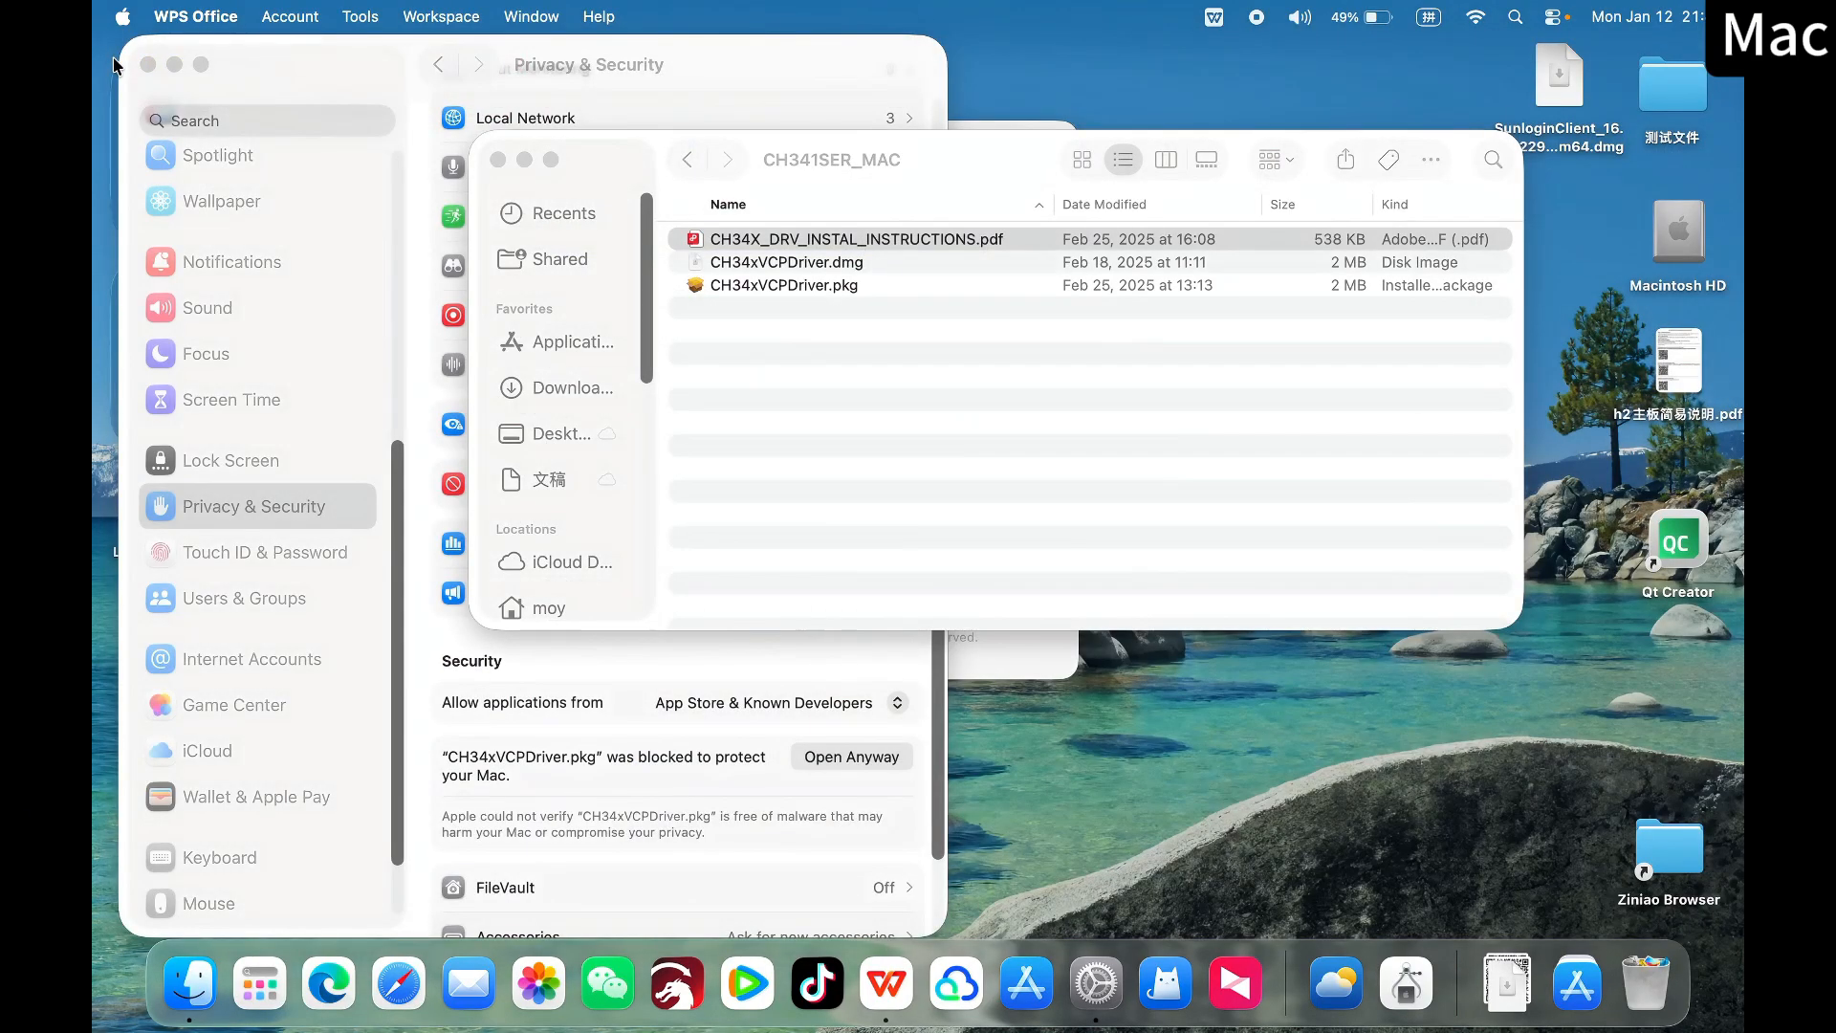
Run the CH34xVCPDriver.pkg installer with the standard installation on Macintosh HD, authorizing it with the account password
click(824, 295)
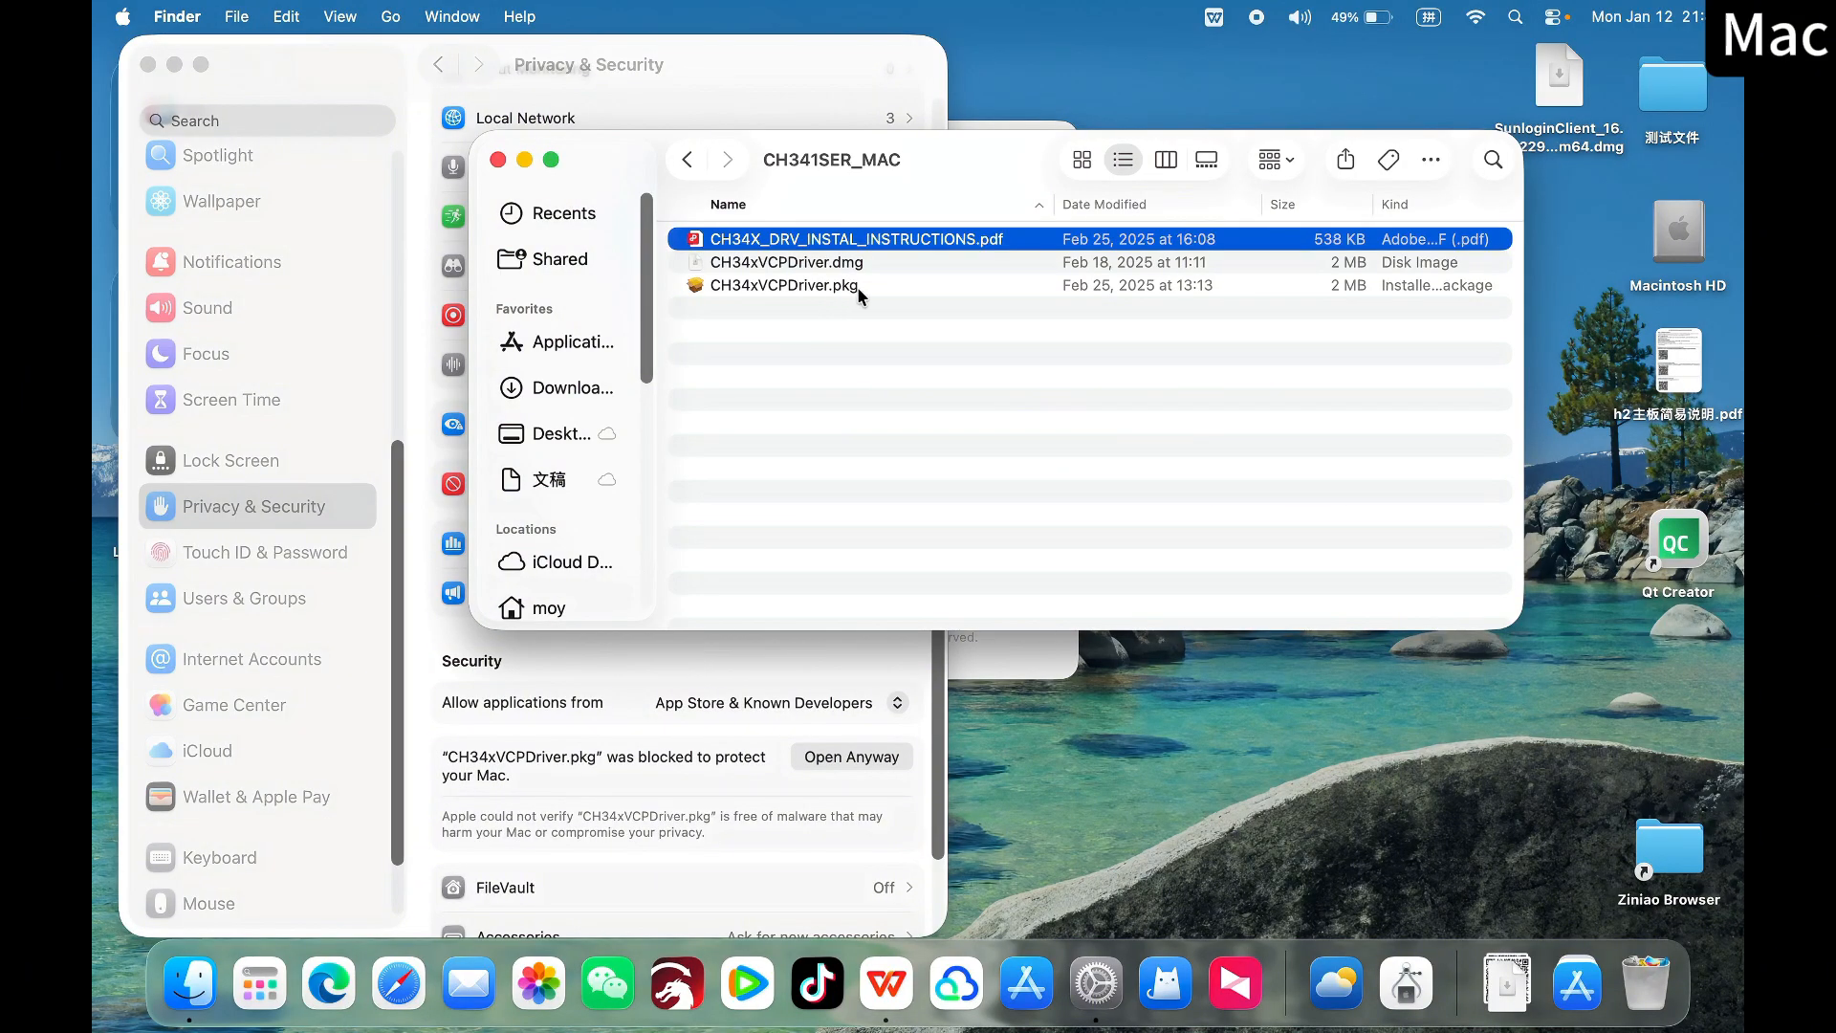
click(858, 289)
double_click(887, 287)
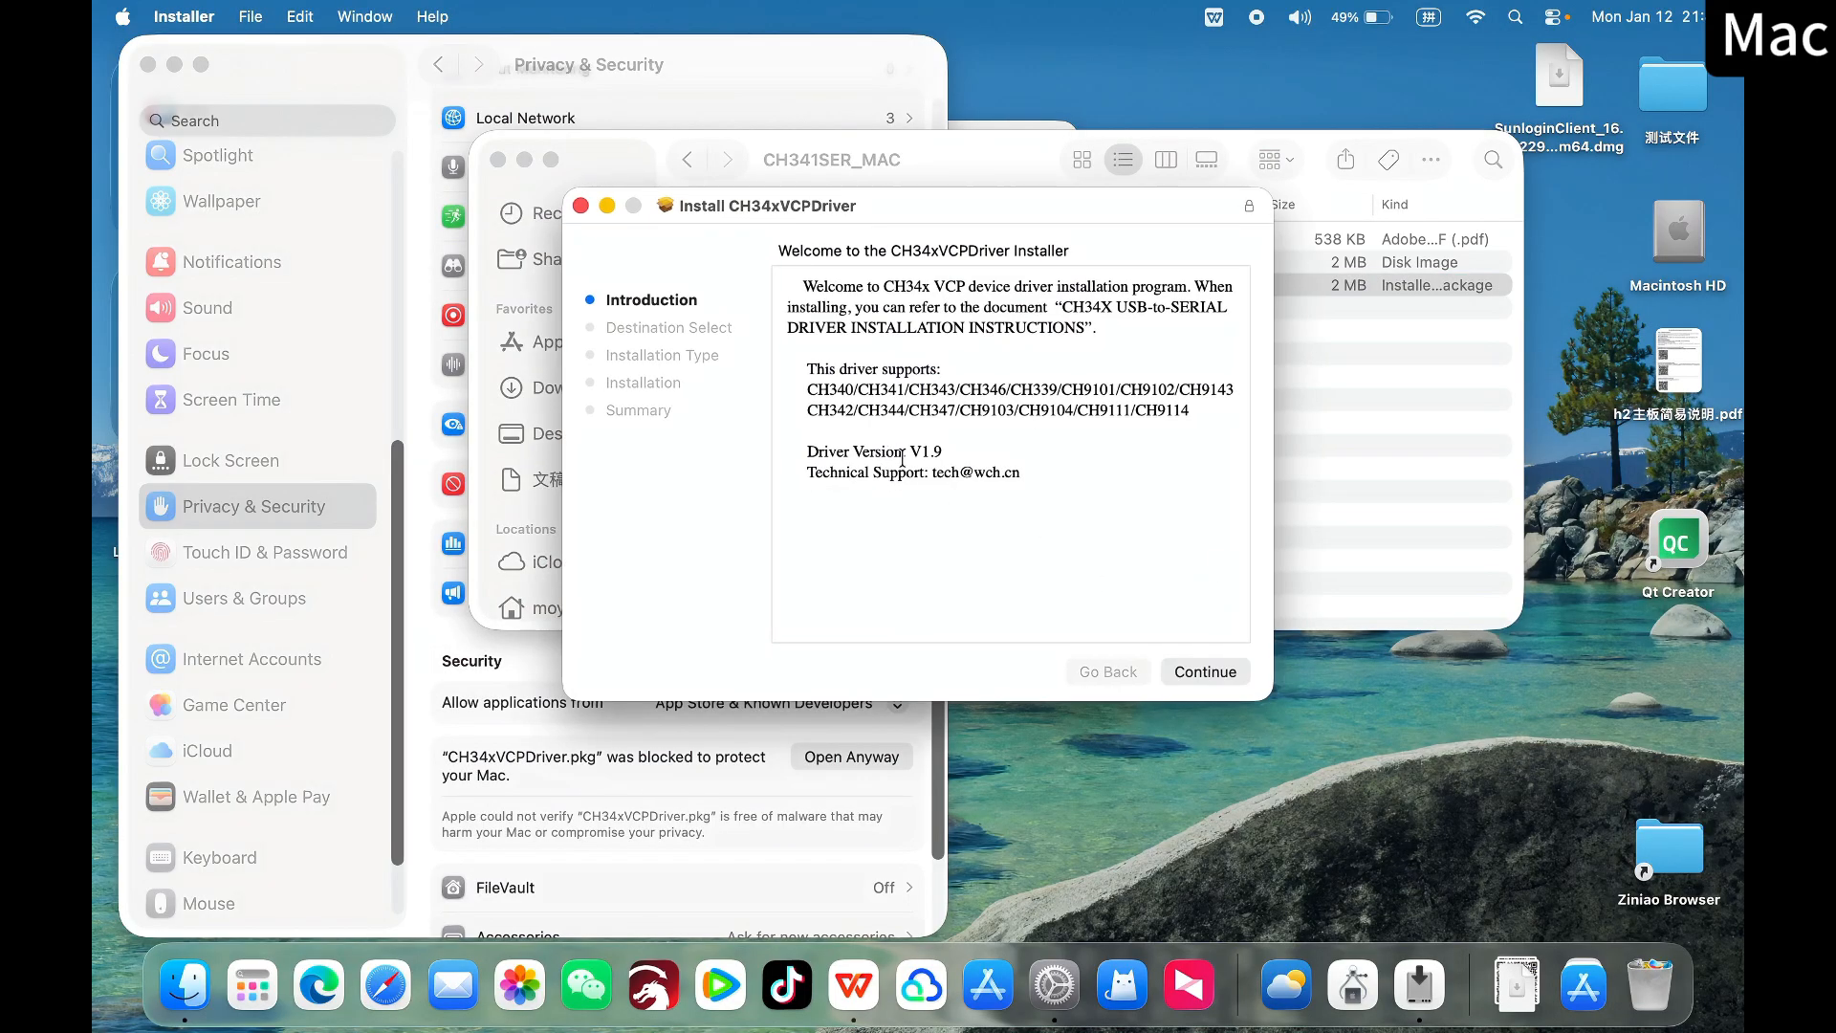
click(1206, 672)
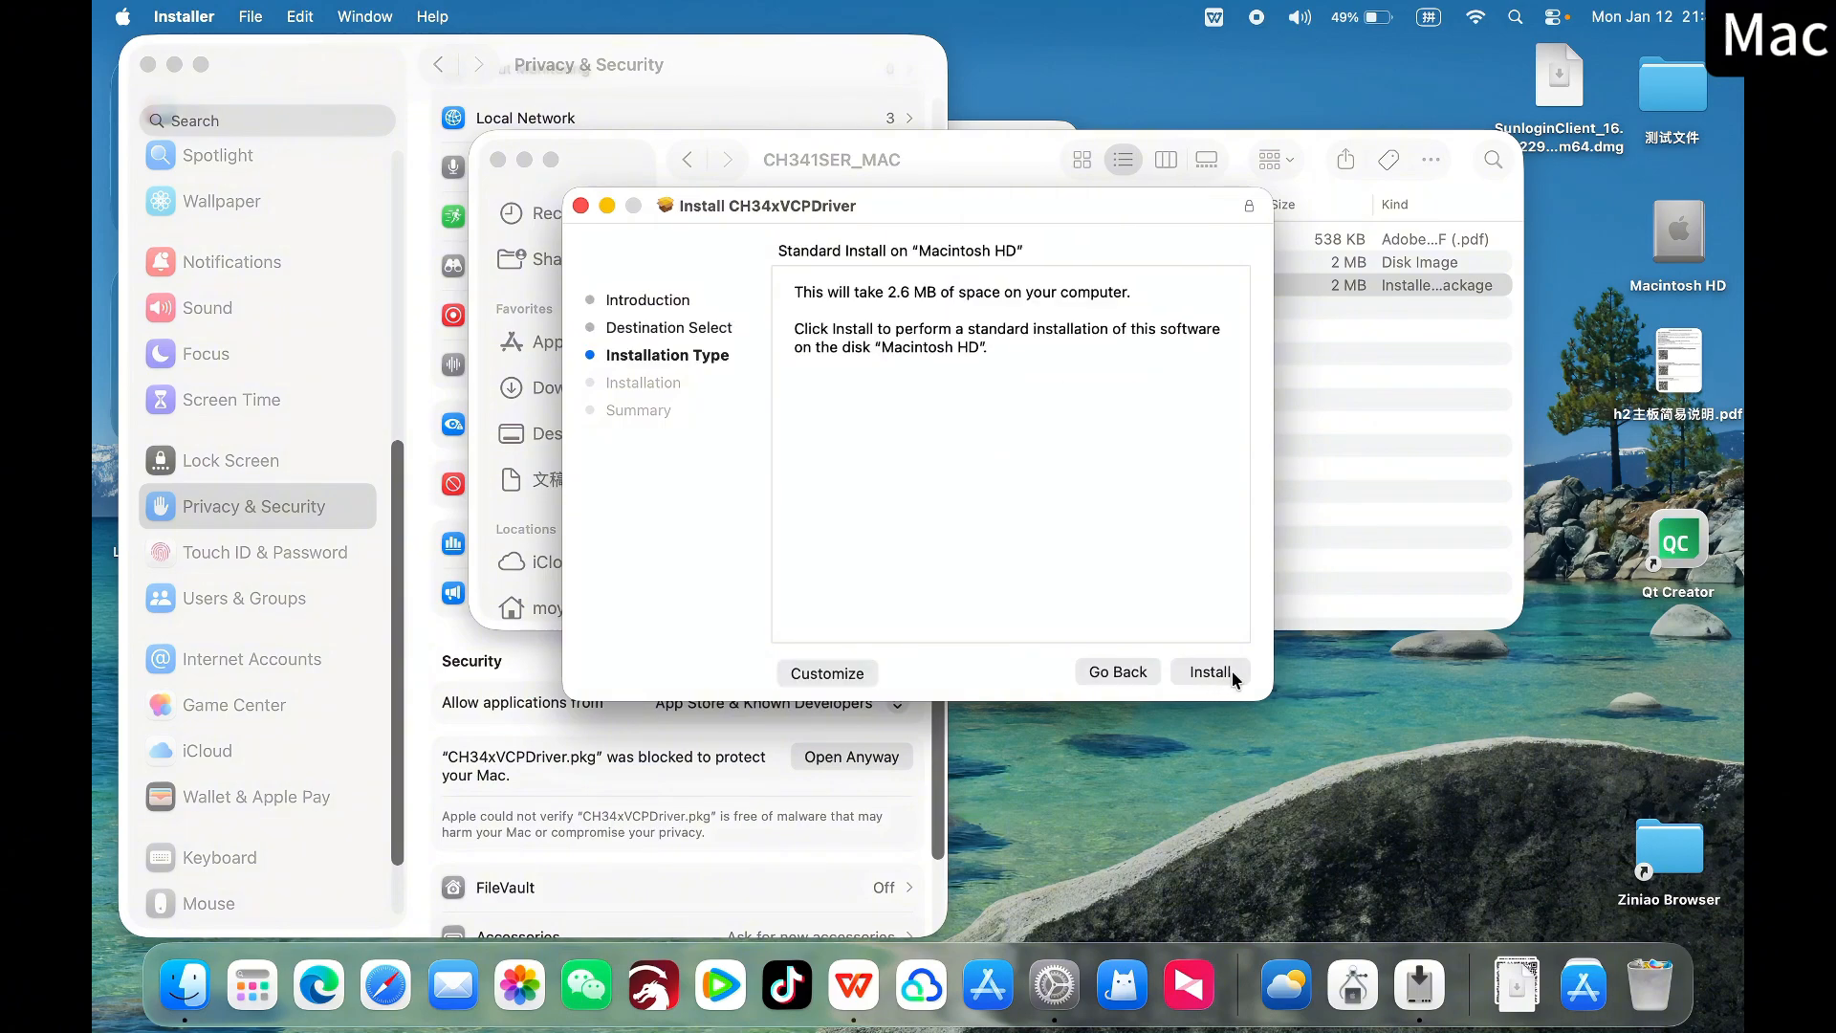
click(1231, 672)
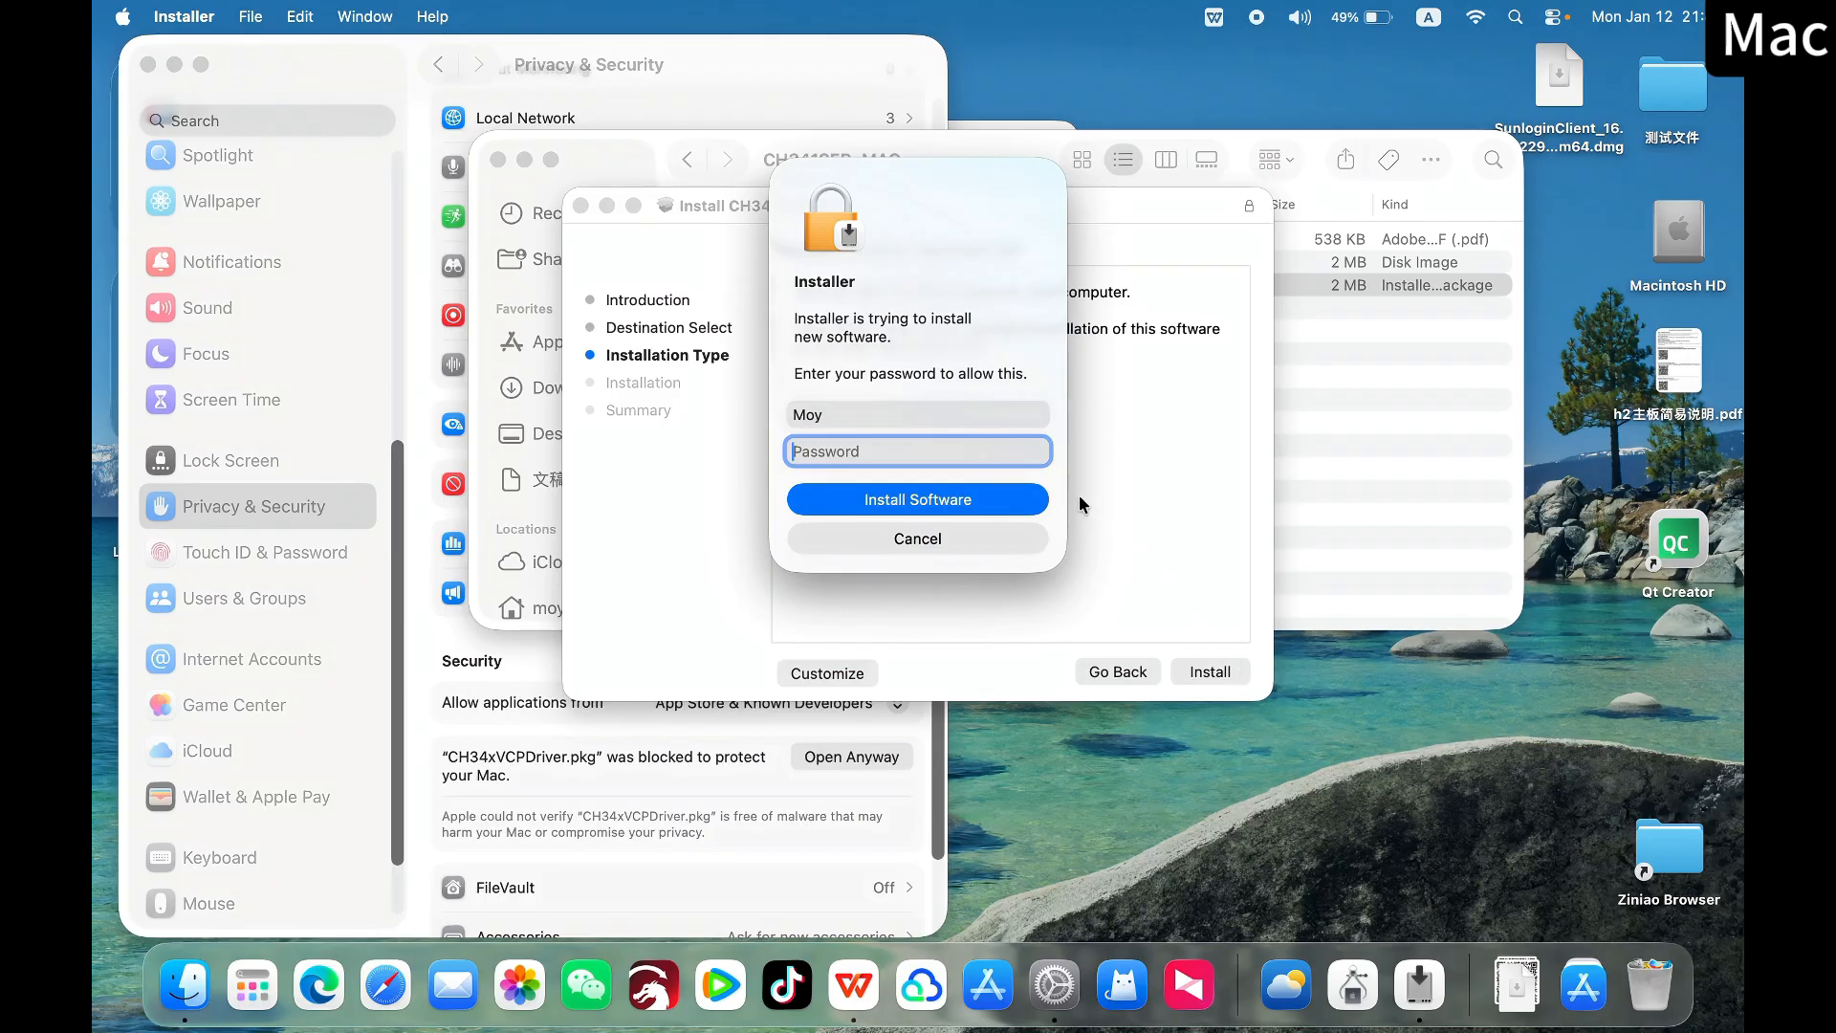
text(••••)
key(Return)
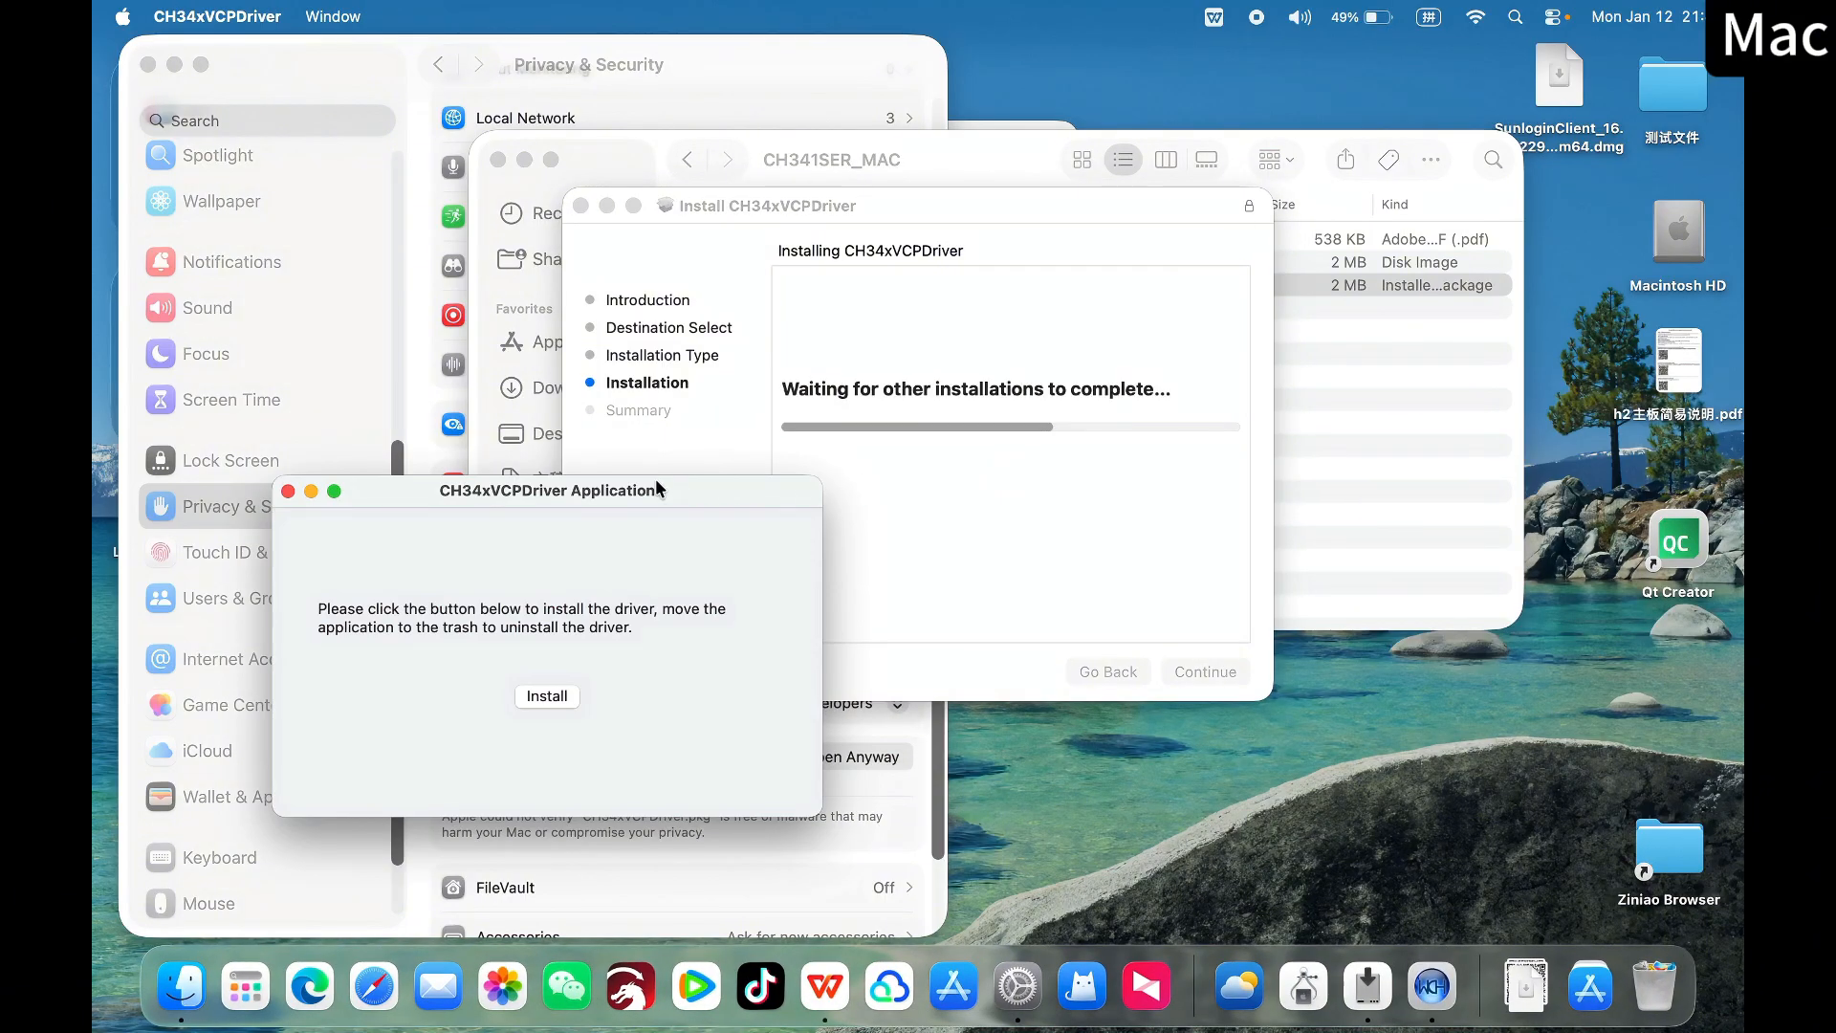
Start the driver installation in the CH34xVCPDriver application and open the system settings for its new driver extension
drag(658, 488, 1081, 293)
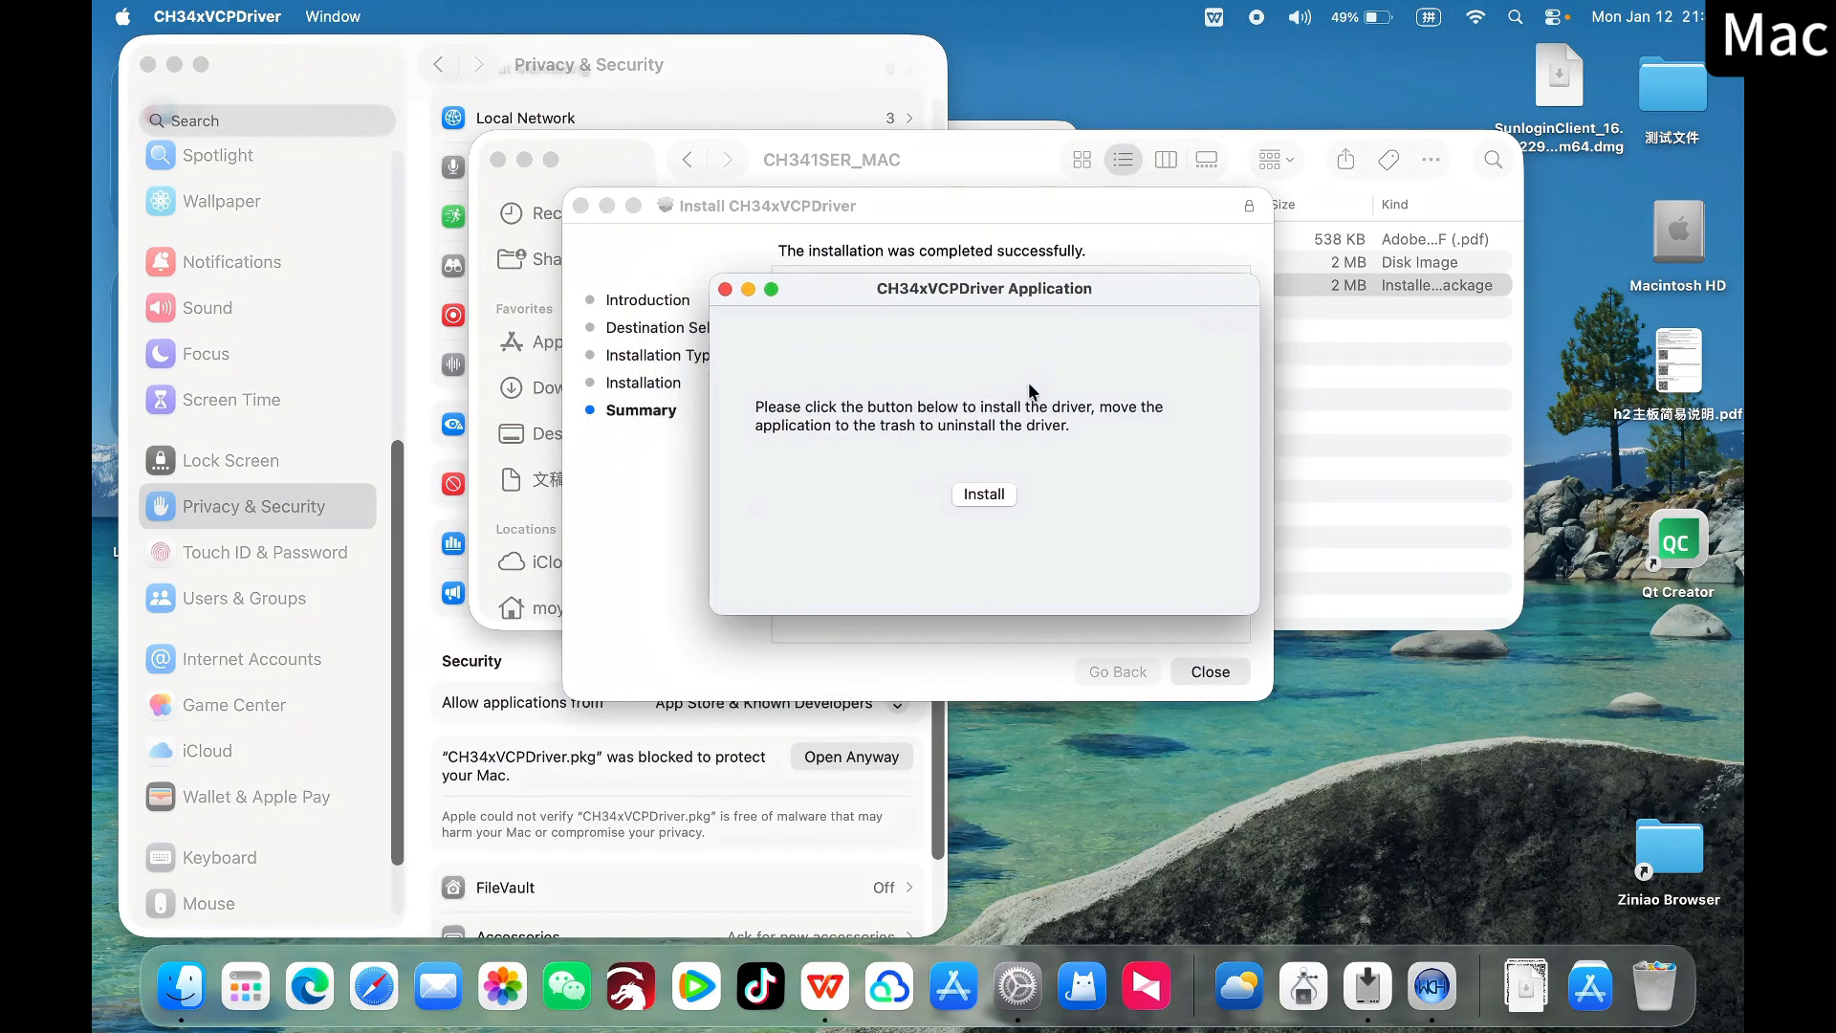
click(1010, 501)
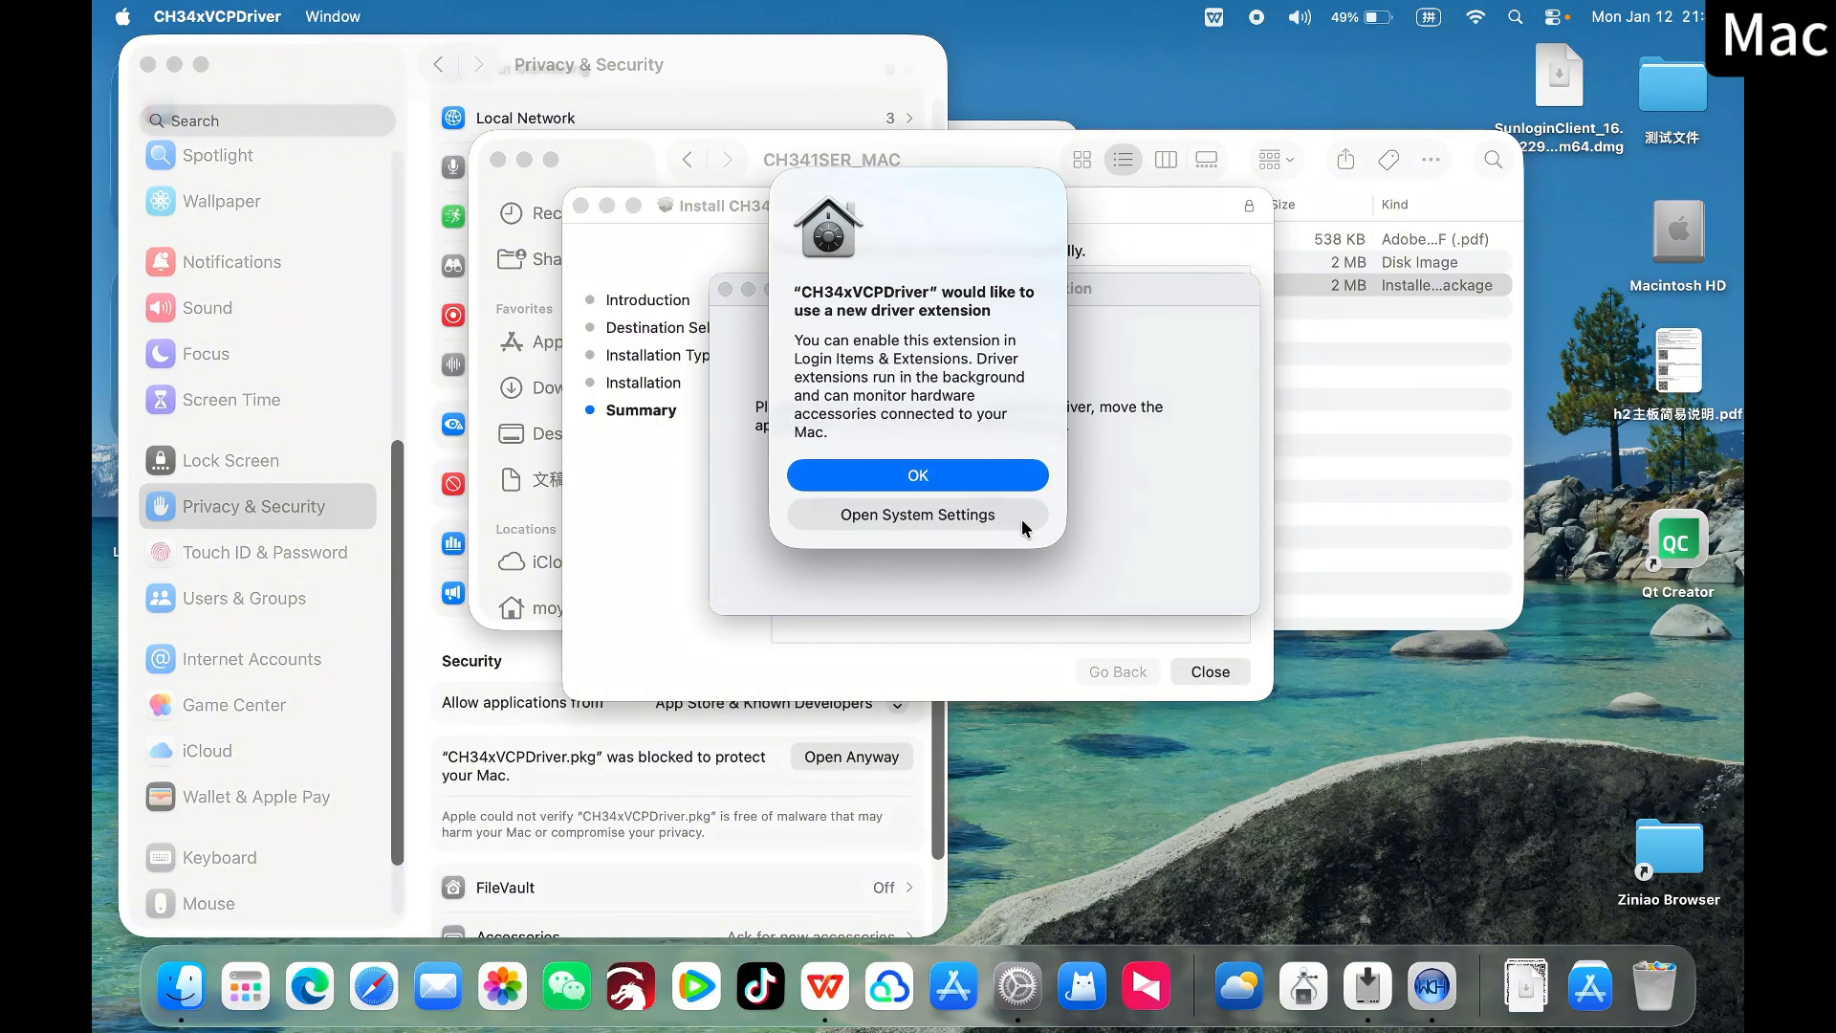
click(943, 519)
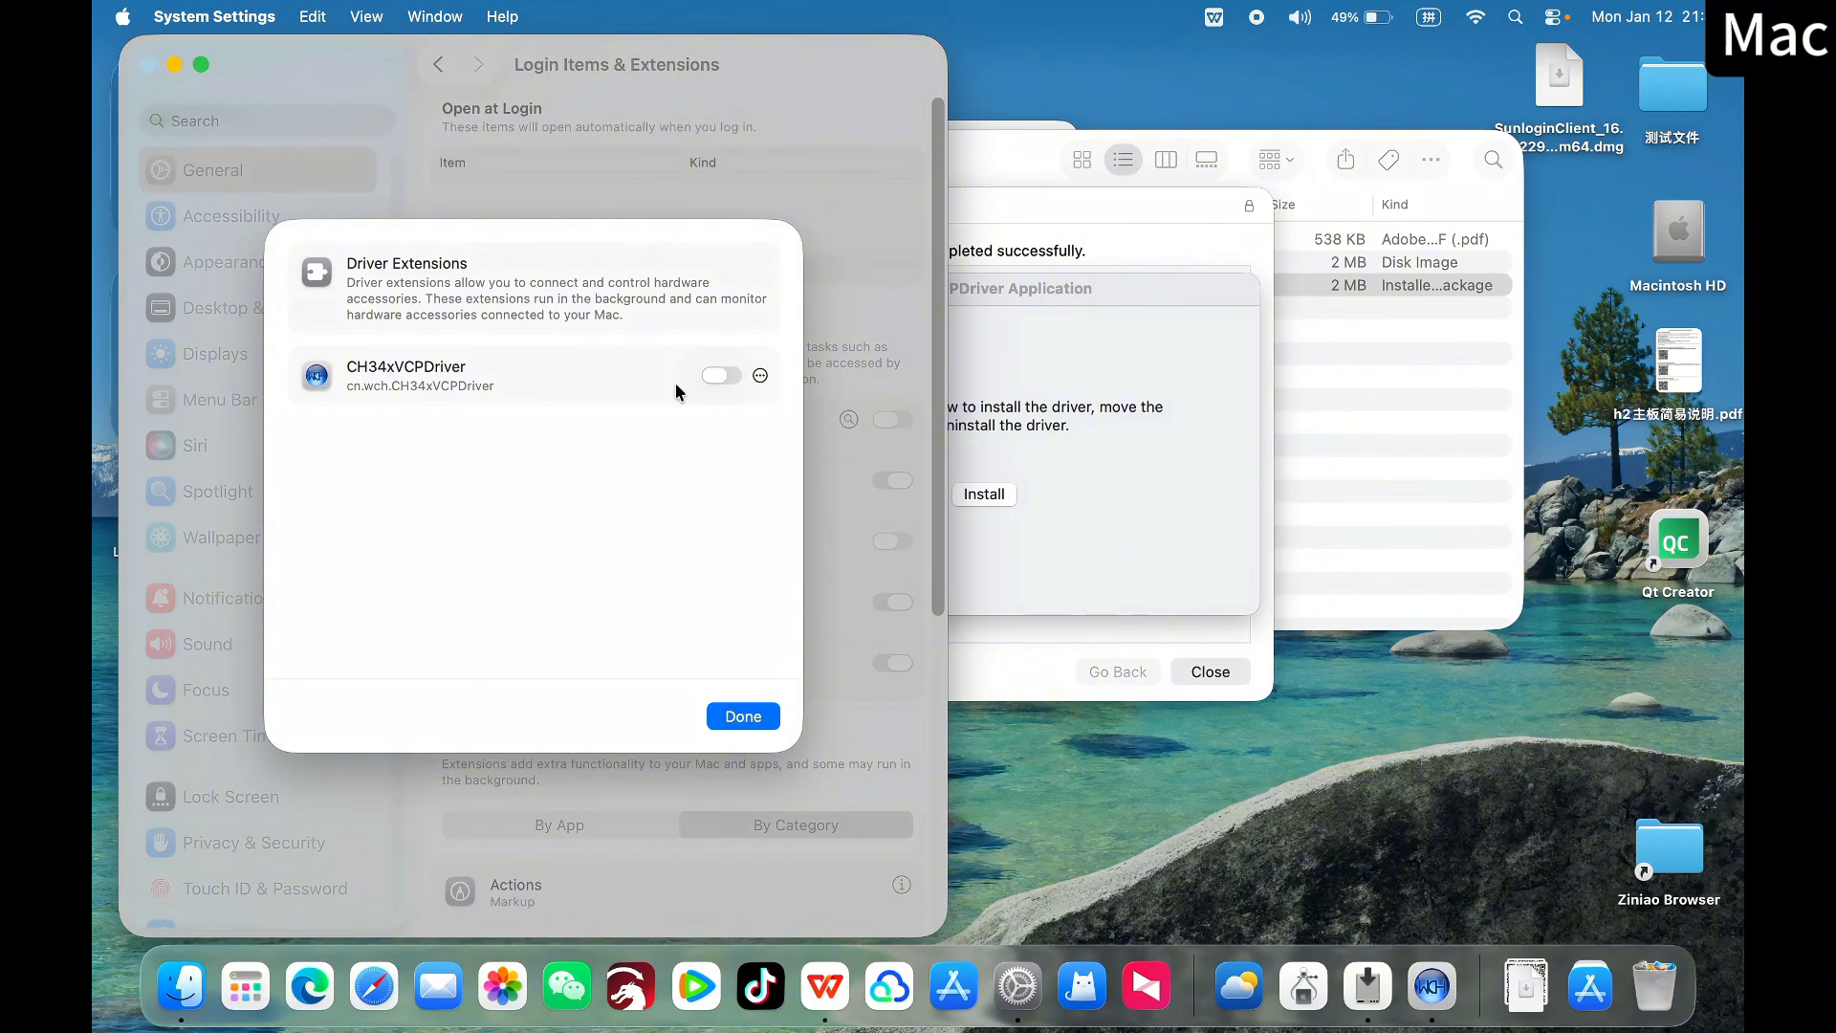
Enable the CH34xVCPDriver driver extension, authorize the change with the account password, and finish the extension dialog
click(723, 377)
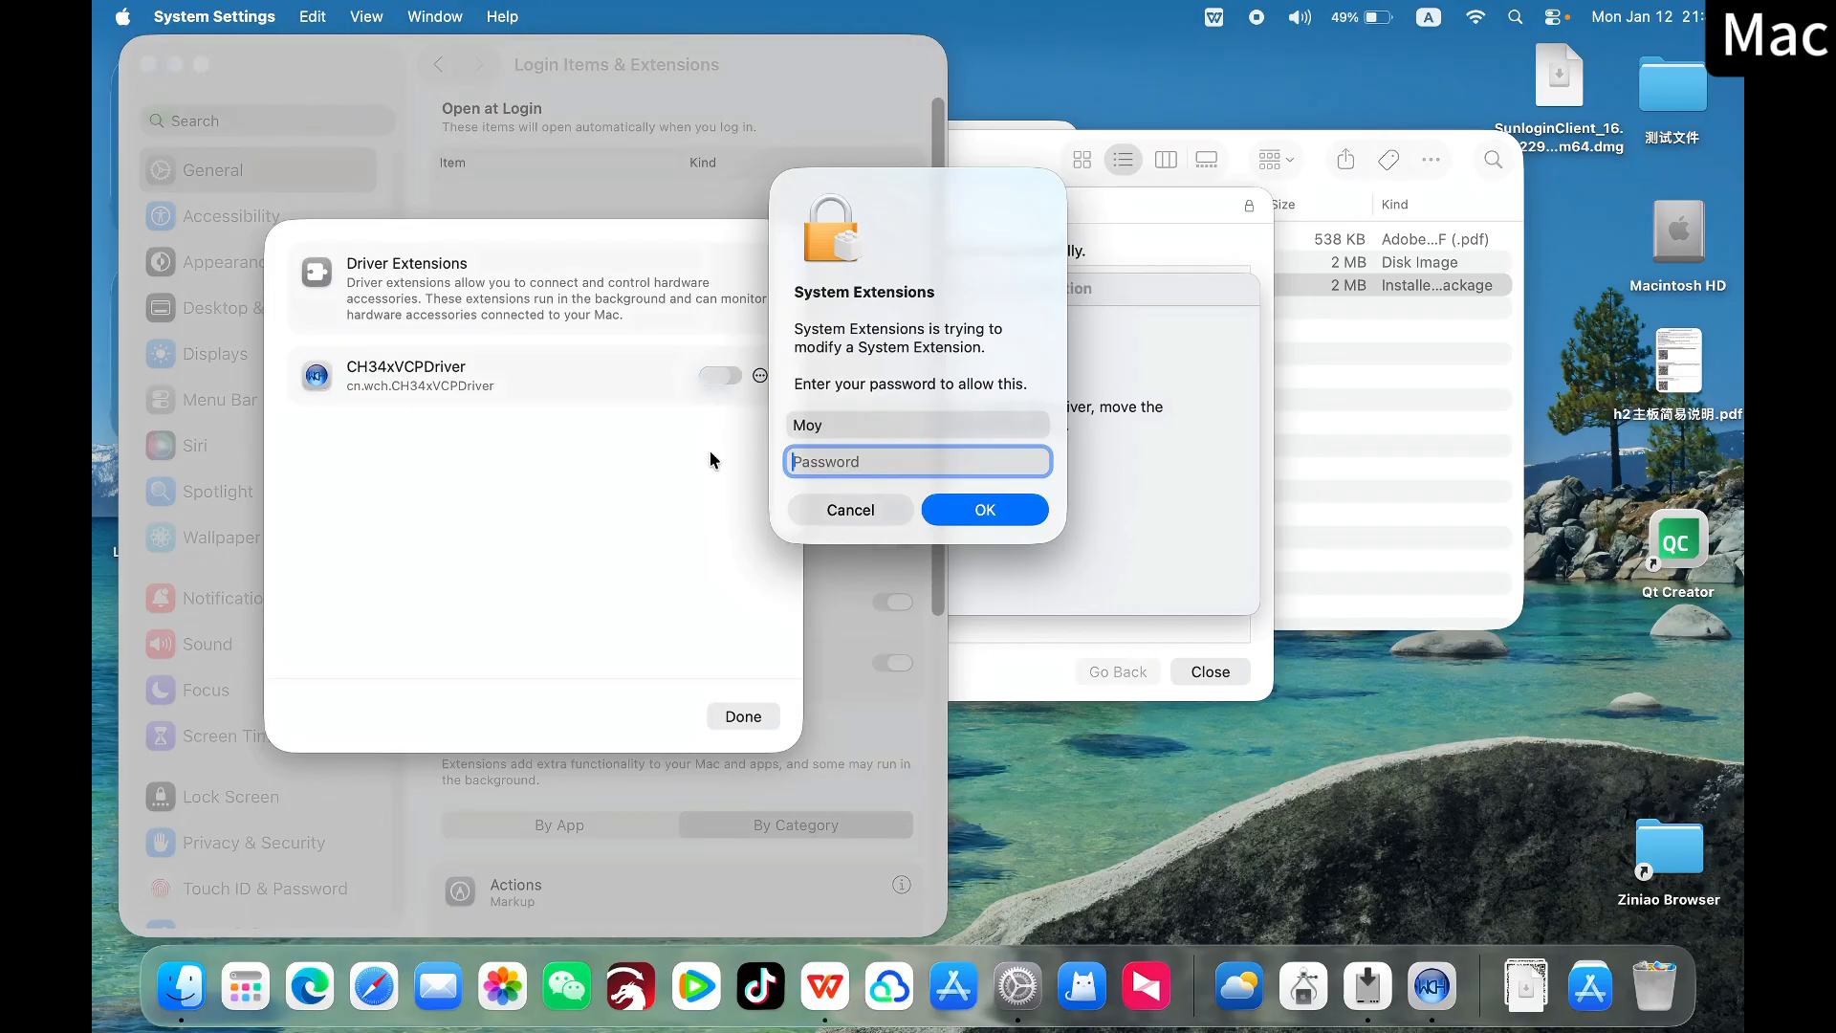
text(••••)
click(937, 516)
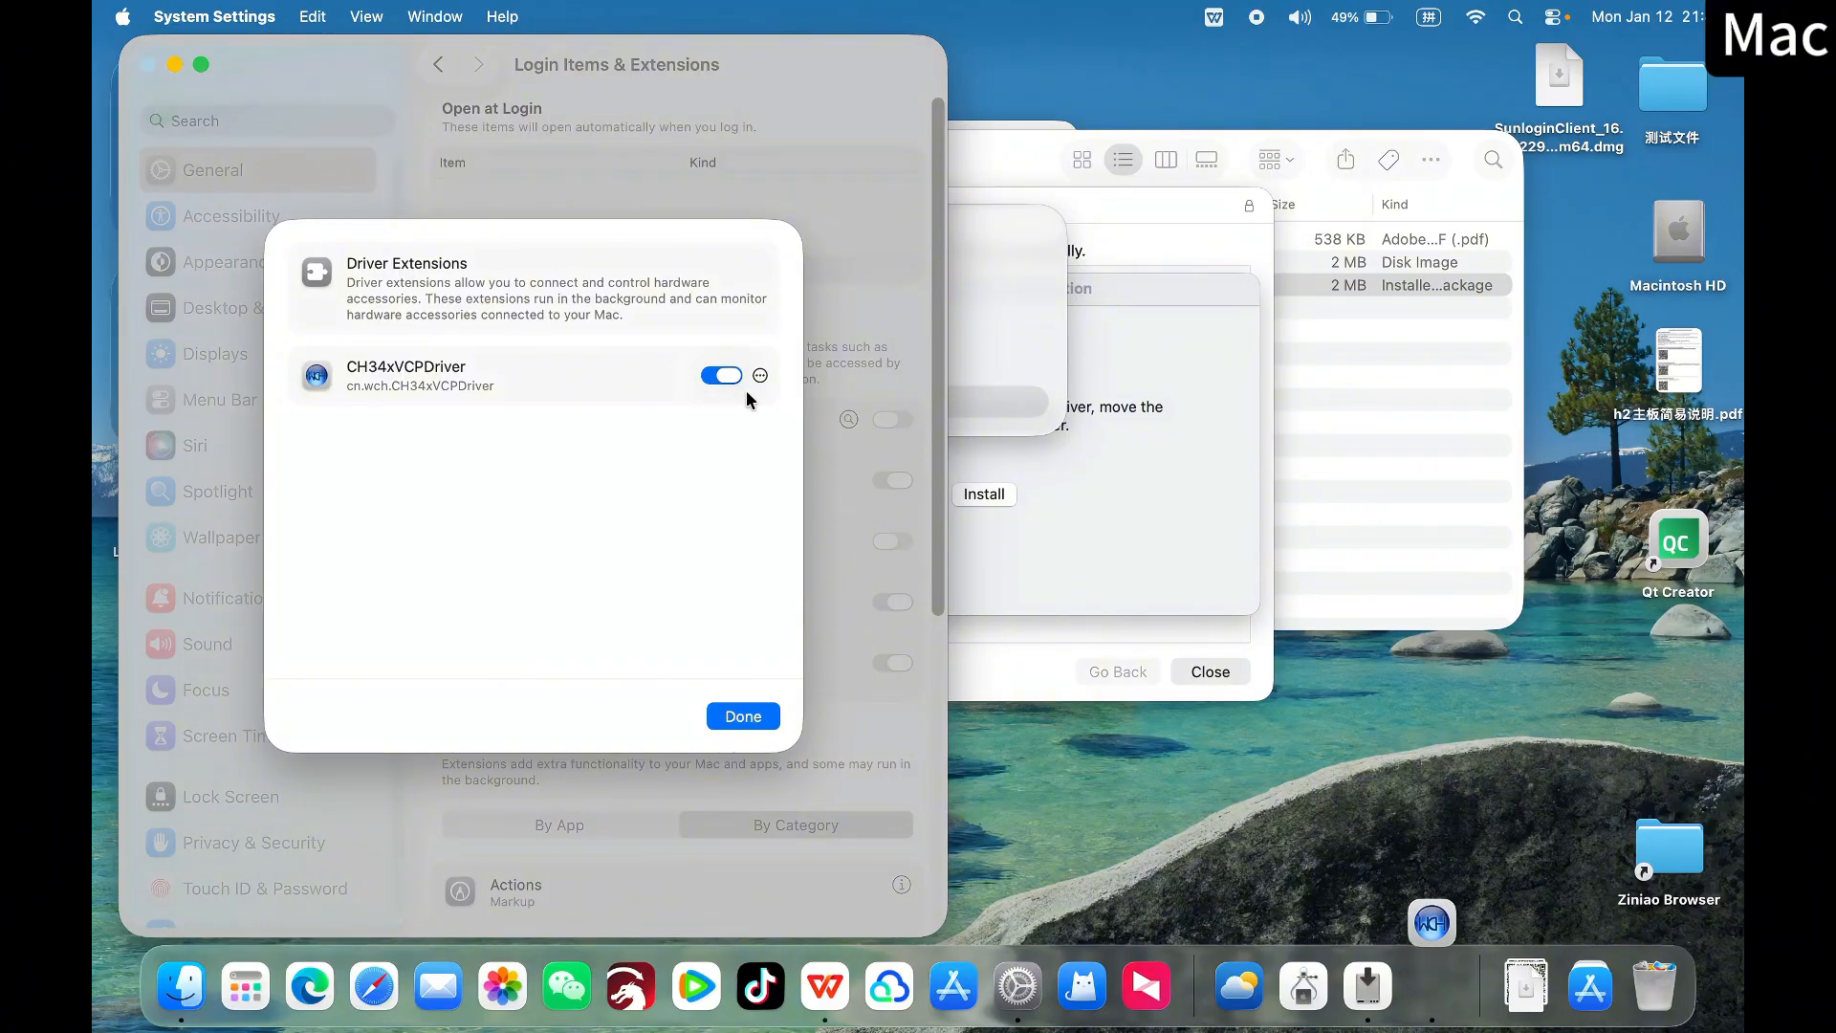
click(742, 716)
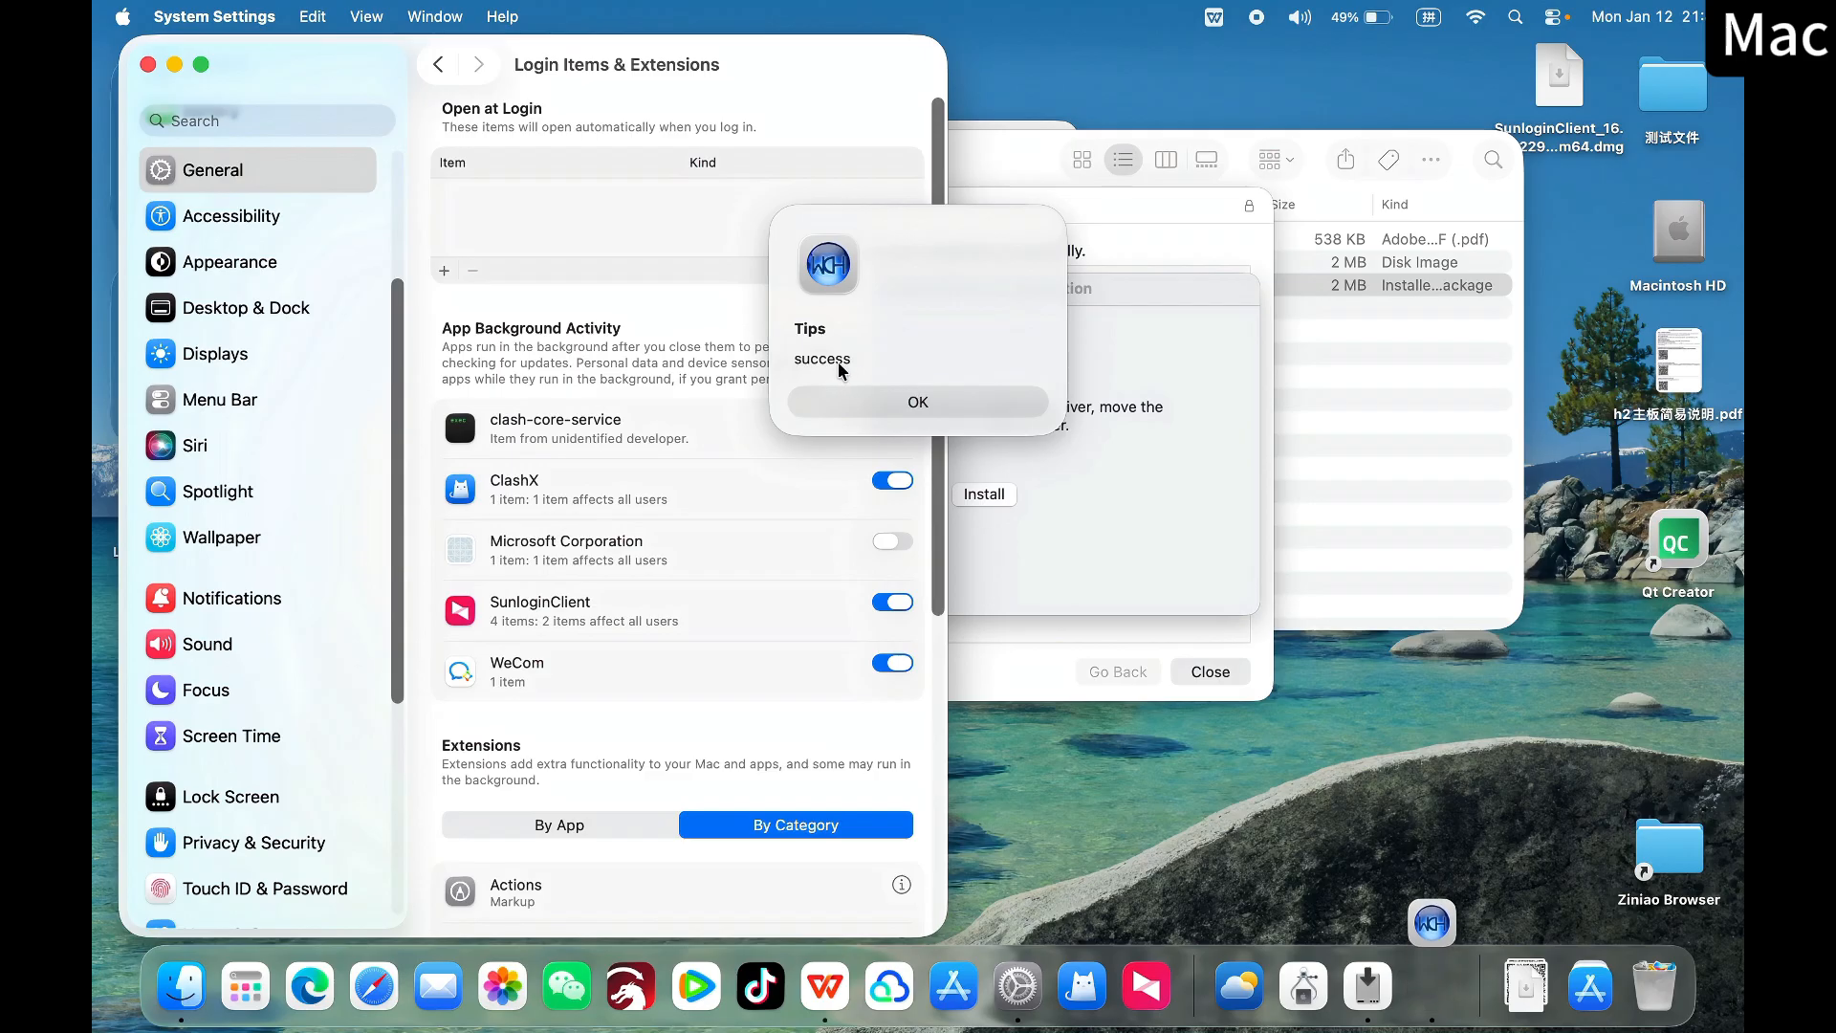
Dismiss the driver application's message and close both the CH34xVCPDriver application and the package installer
click(904, 402)
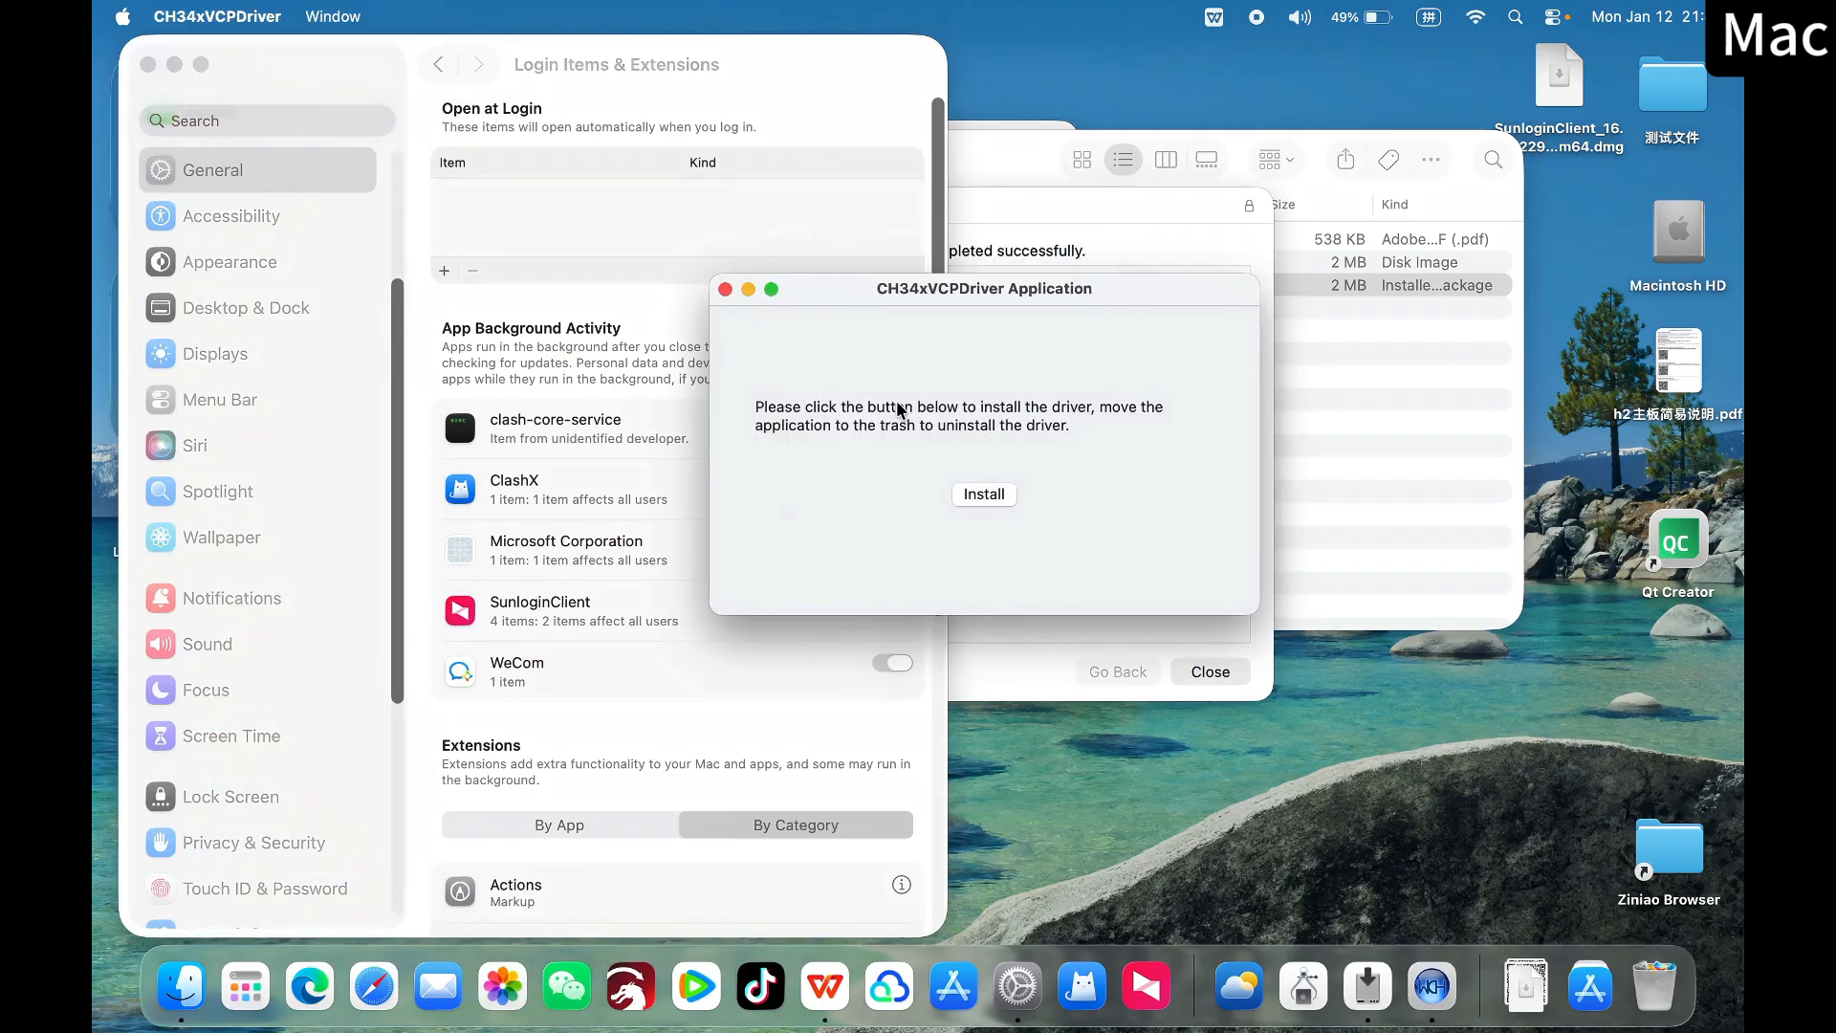
click(725, 290)
click(1050, 228)
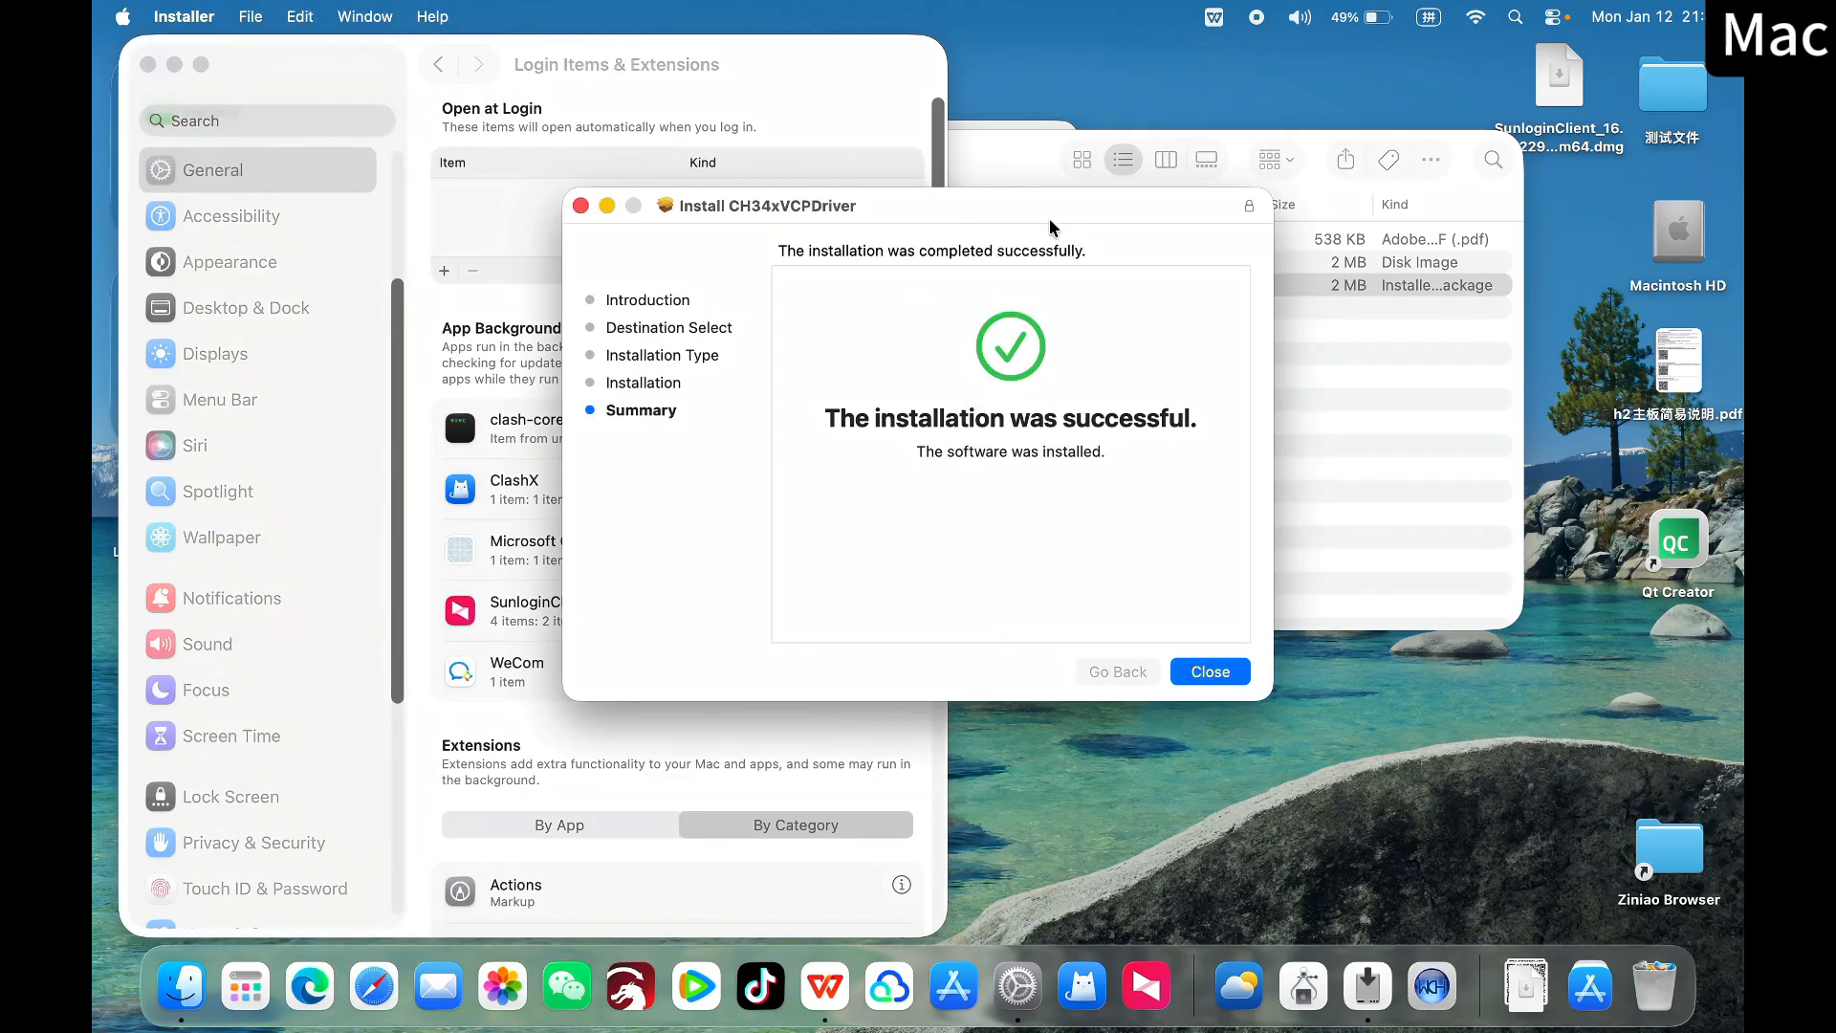
click(580, 205)
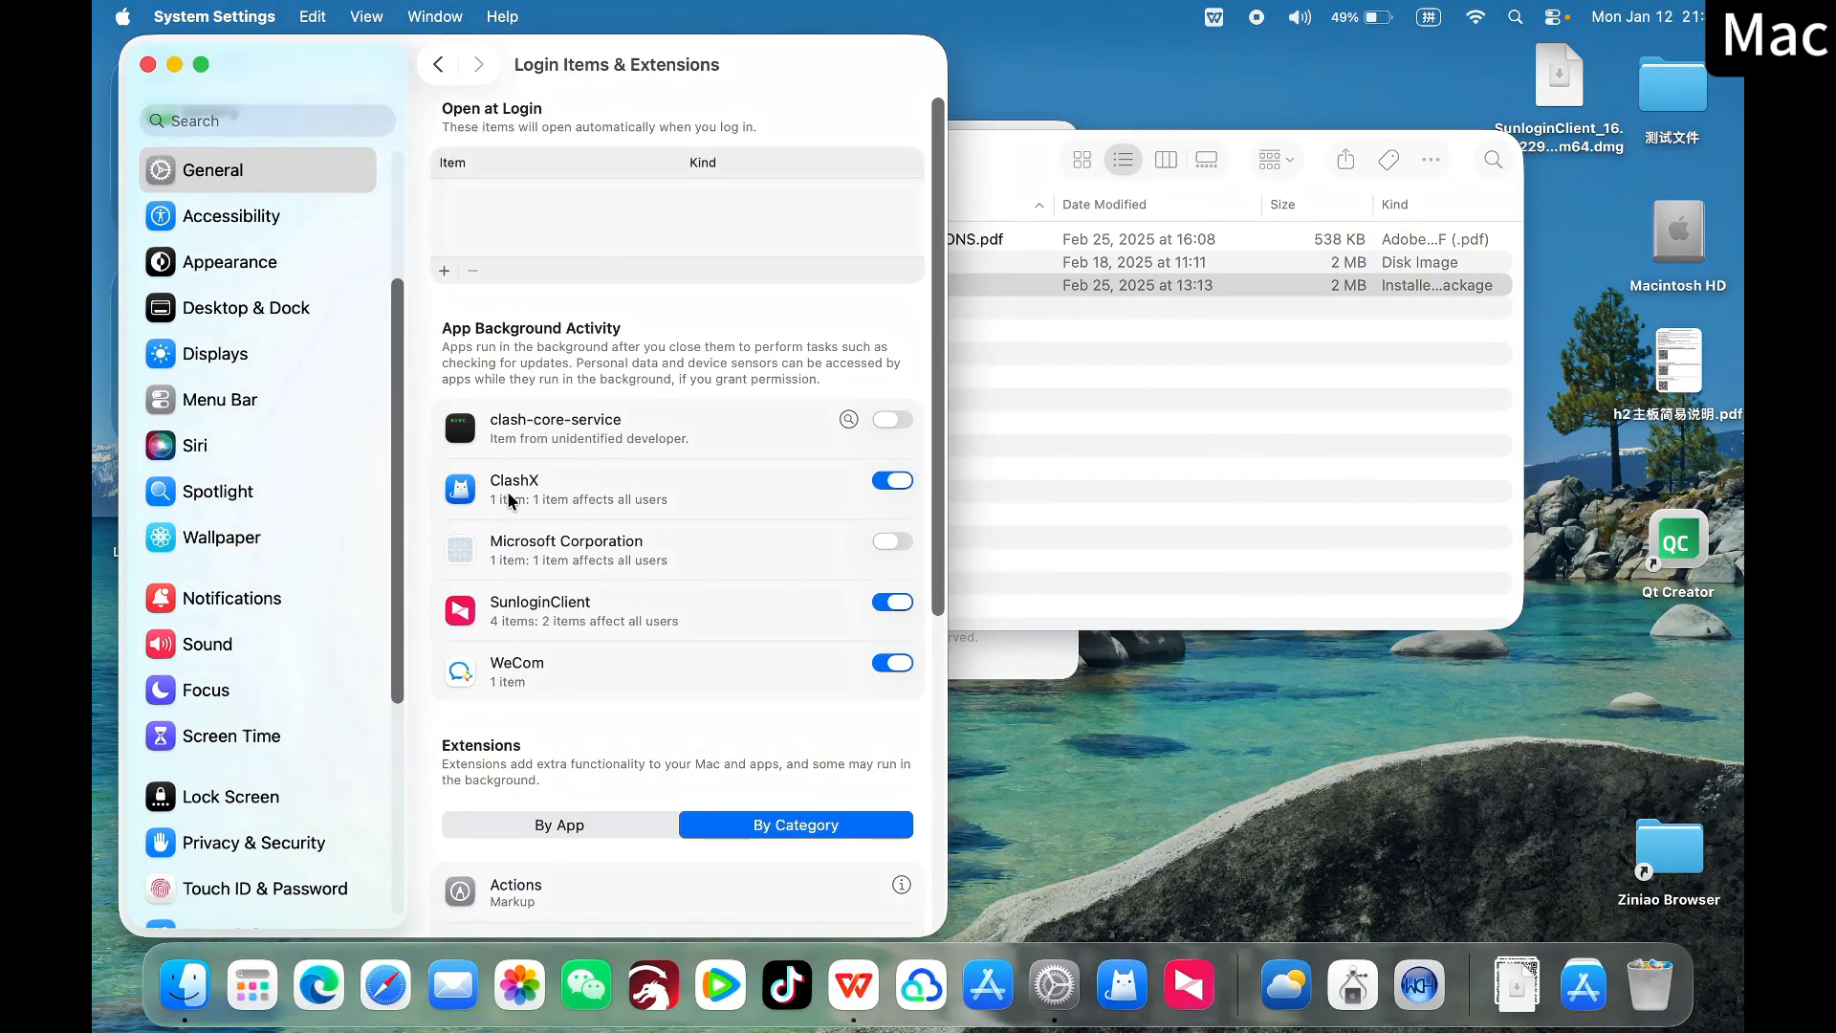
Check in the General settings' Login Items & Extensions whether the CH34xVCPDriver driver extension is enabled, and return to the driver folder
click(438, 64)
scroll(274, 376, down, 5)
scroll(268, 406, up, 10)
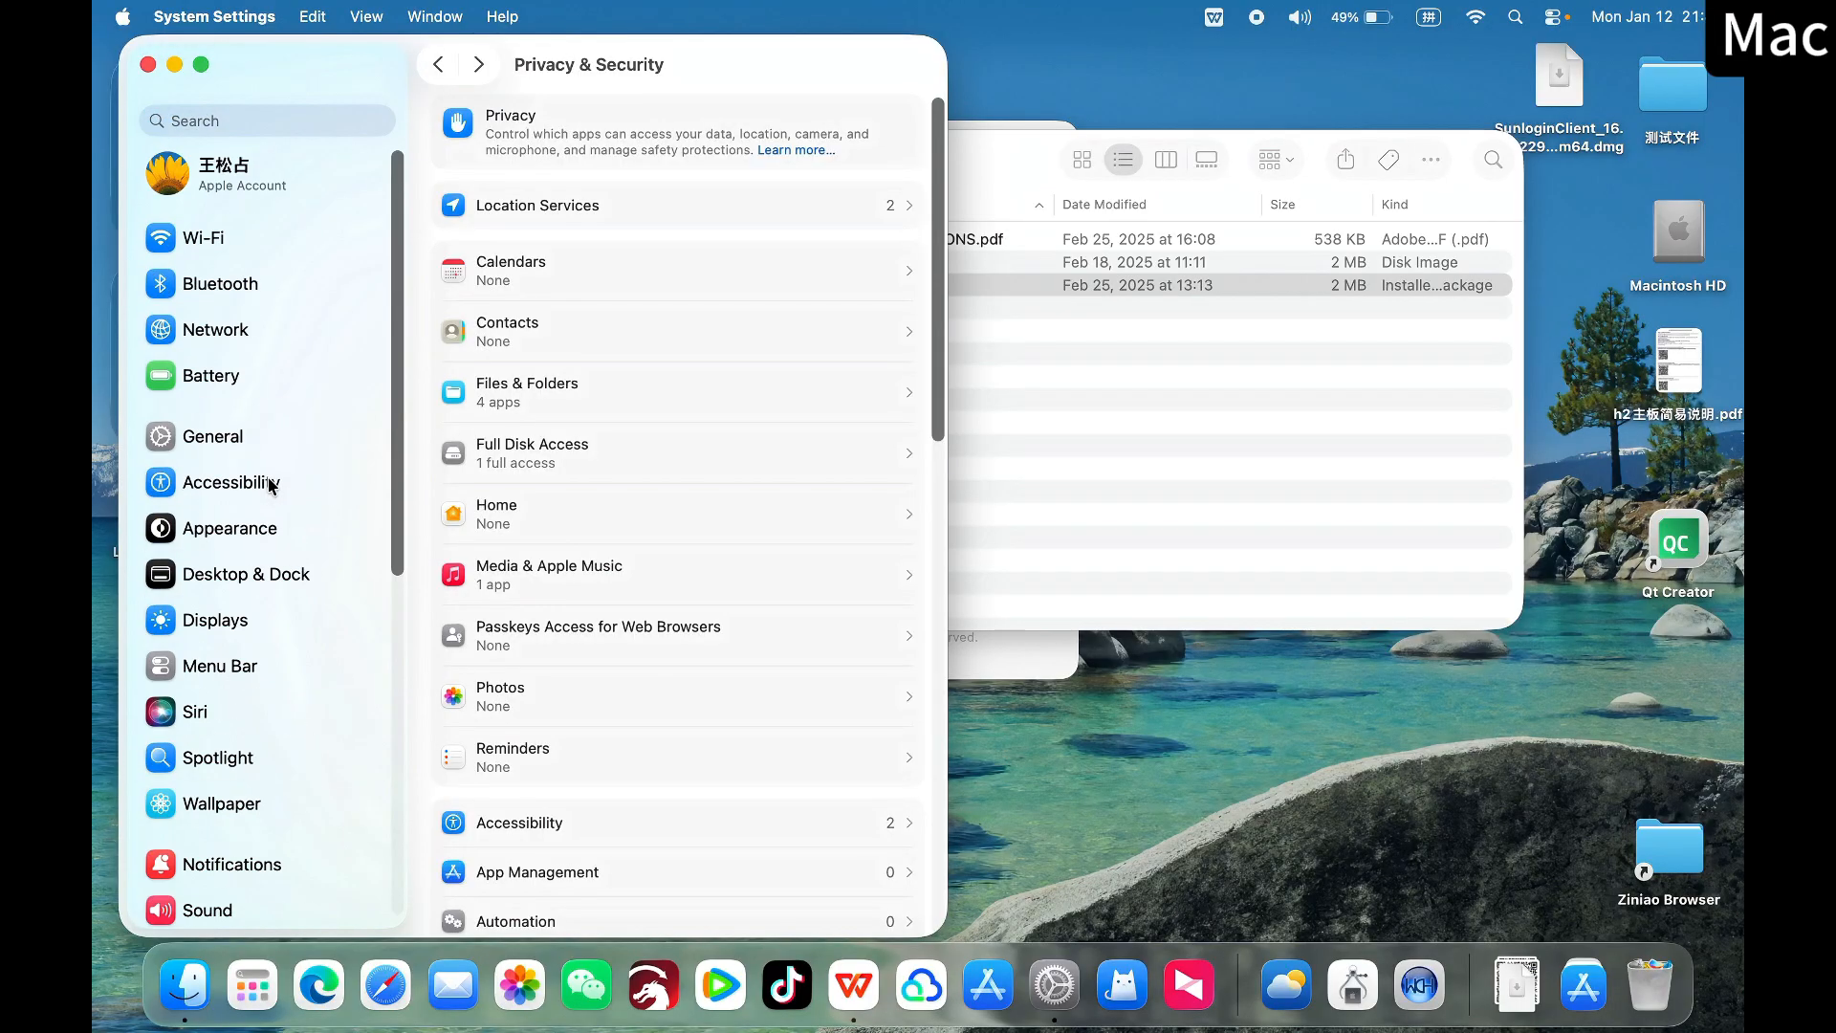
click(228, 443)
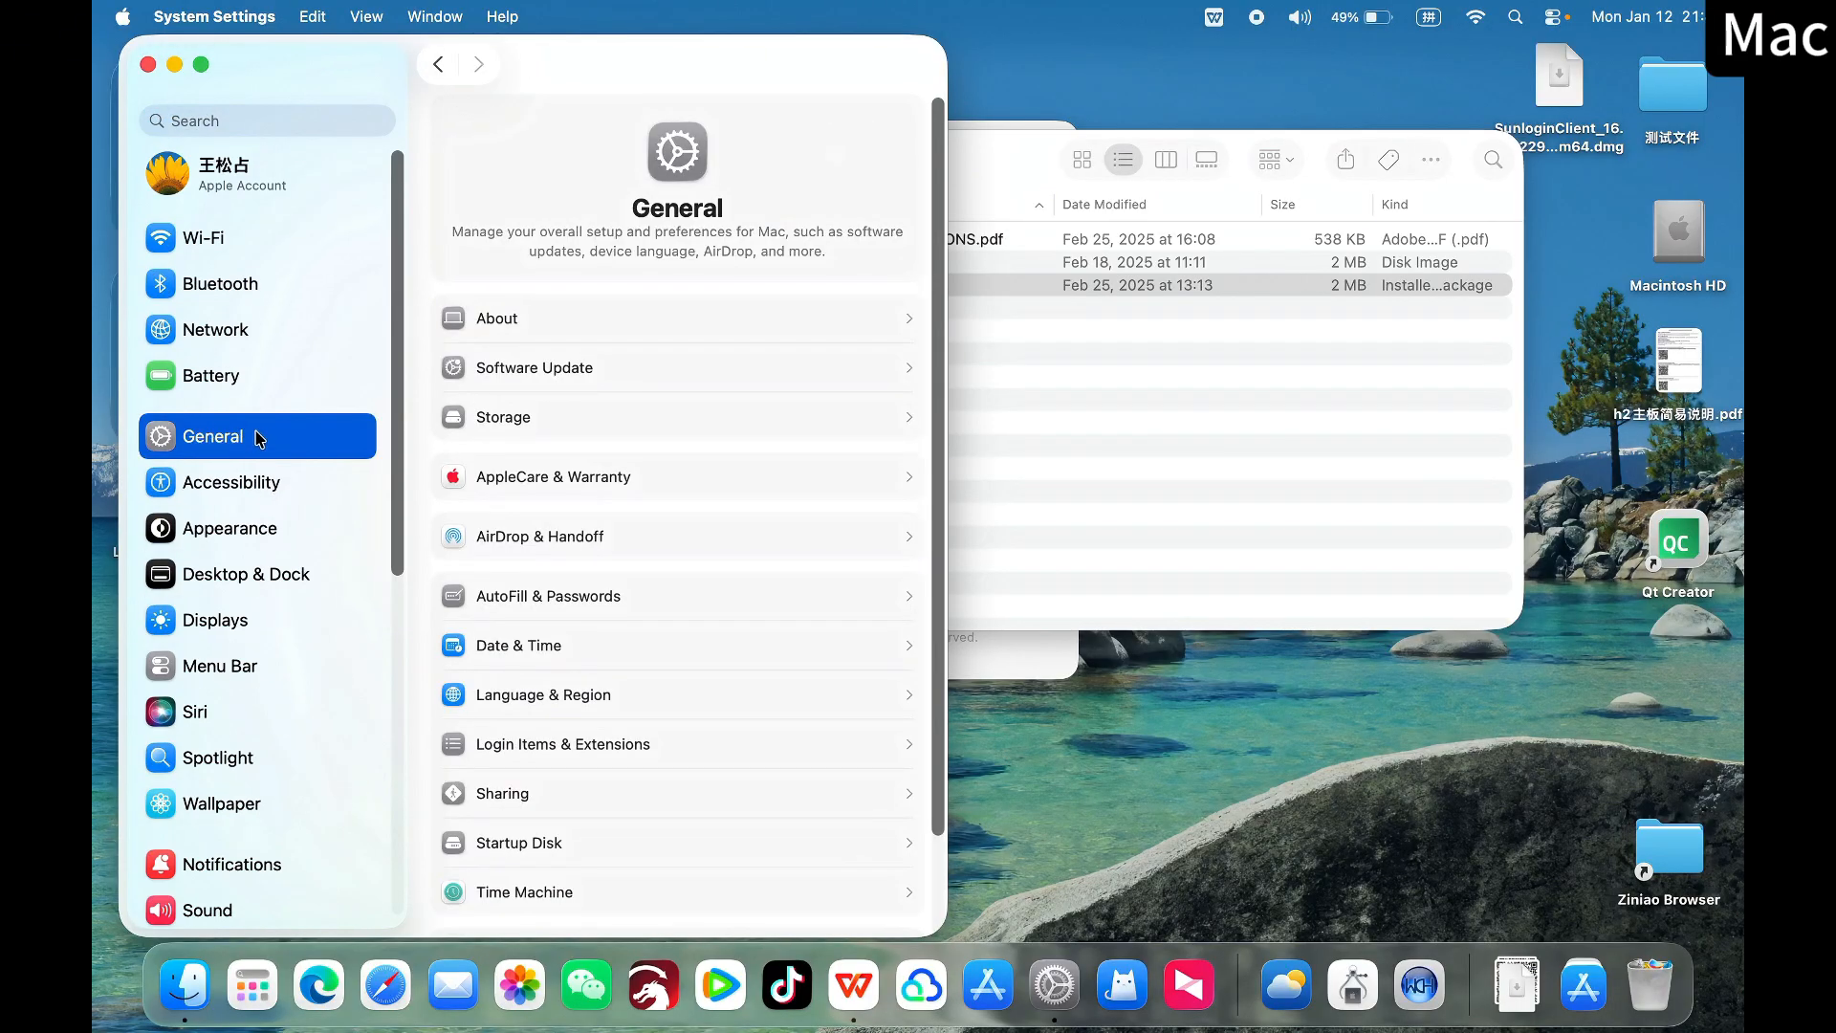
click(673, 746)
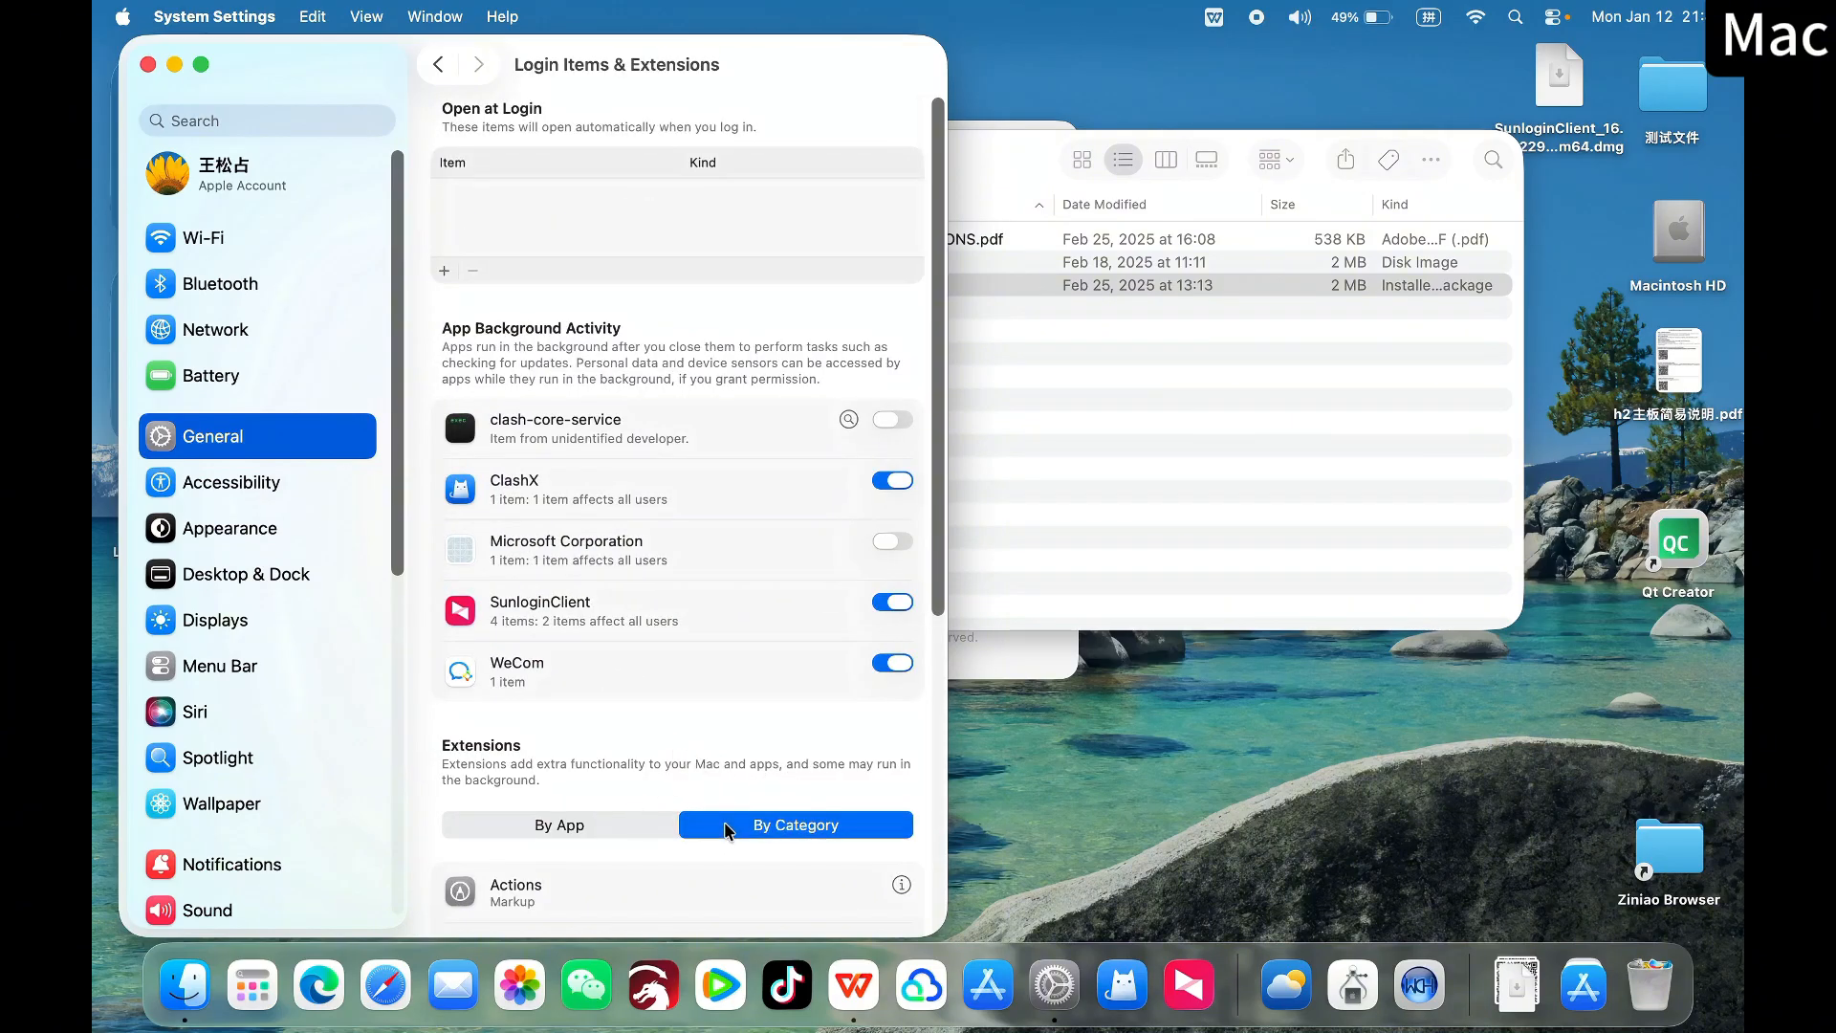
scroll(727, 830, down, 5)
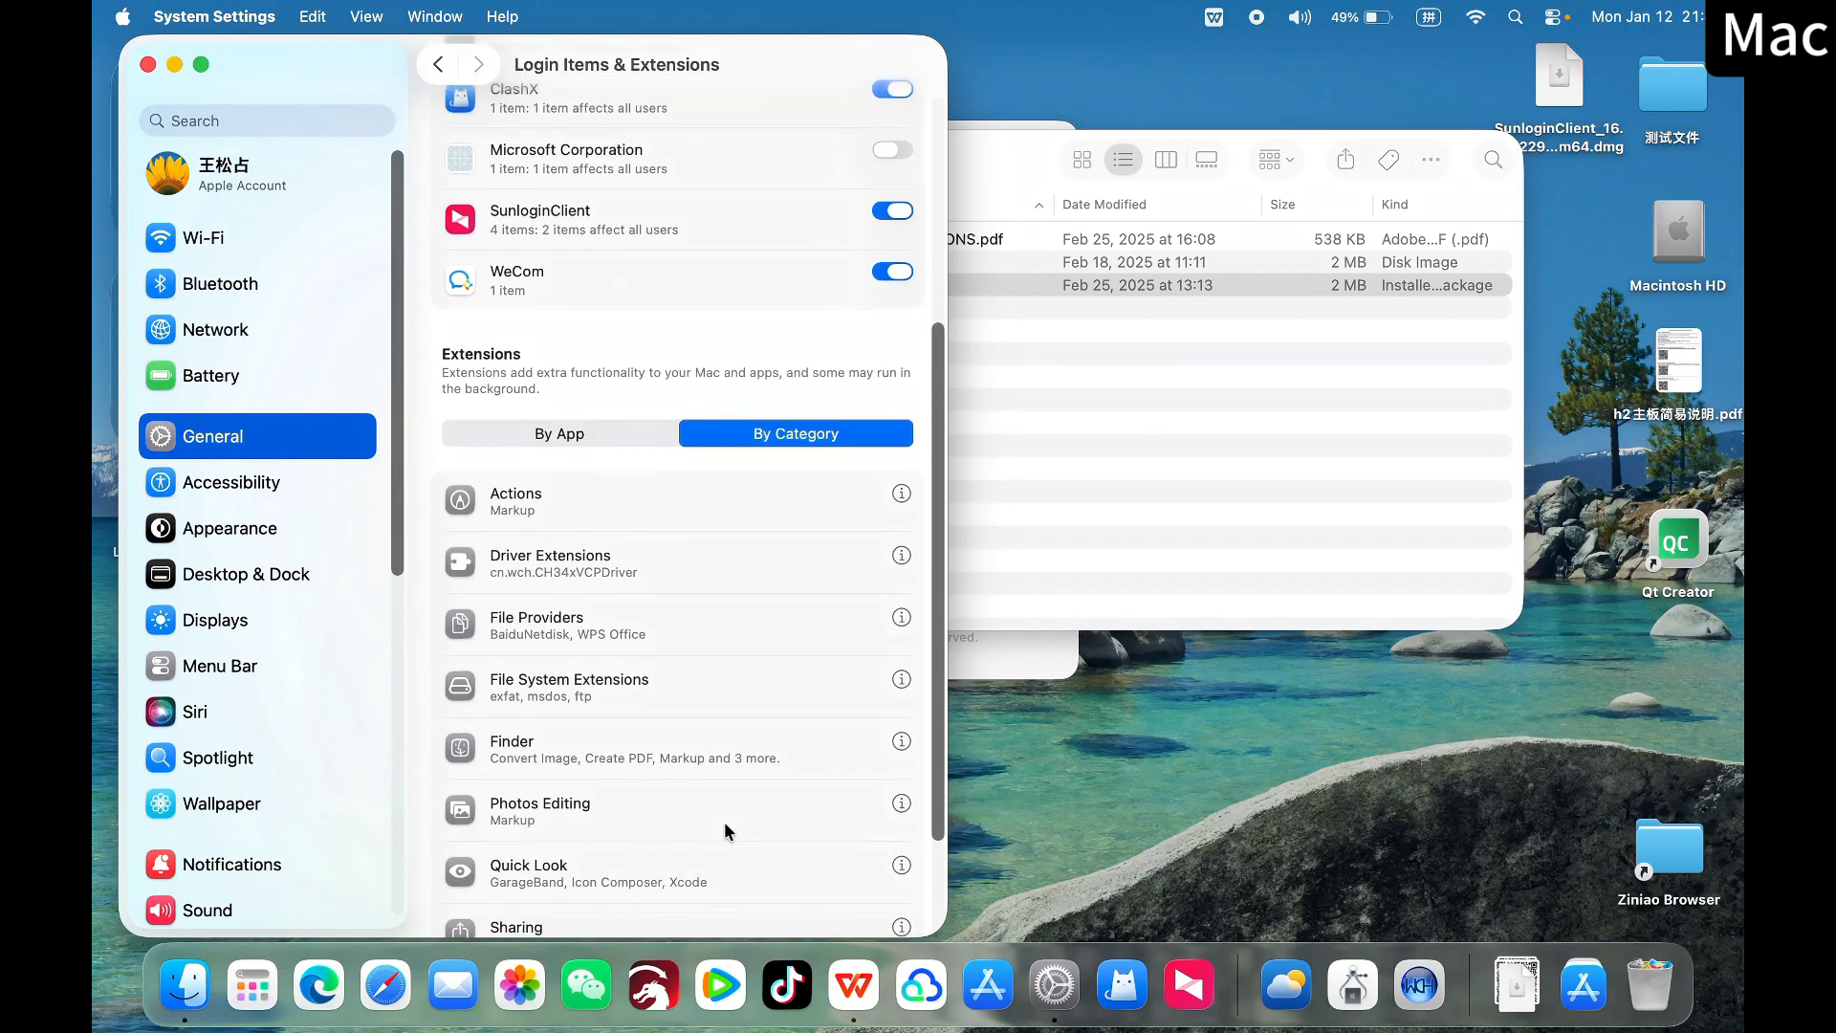
scroll(726, 830, down, 1)
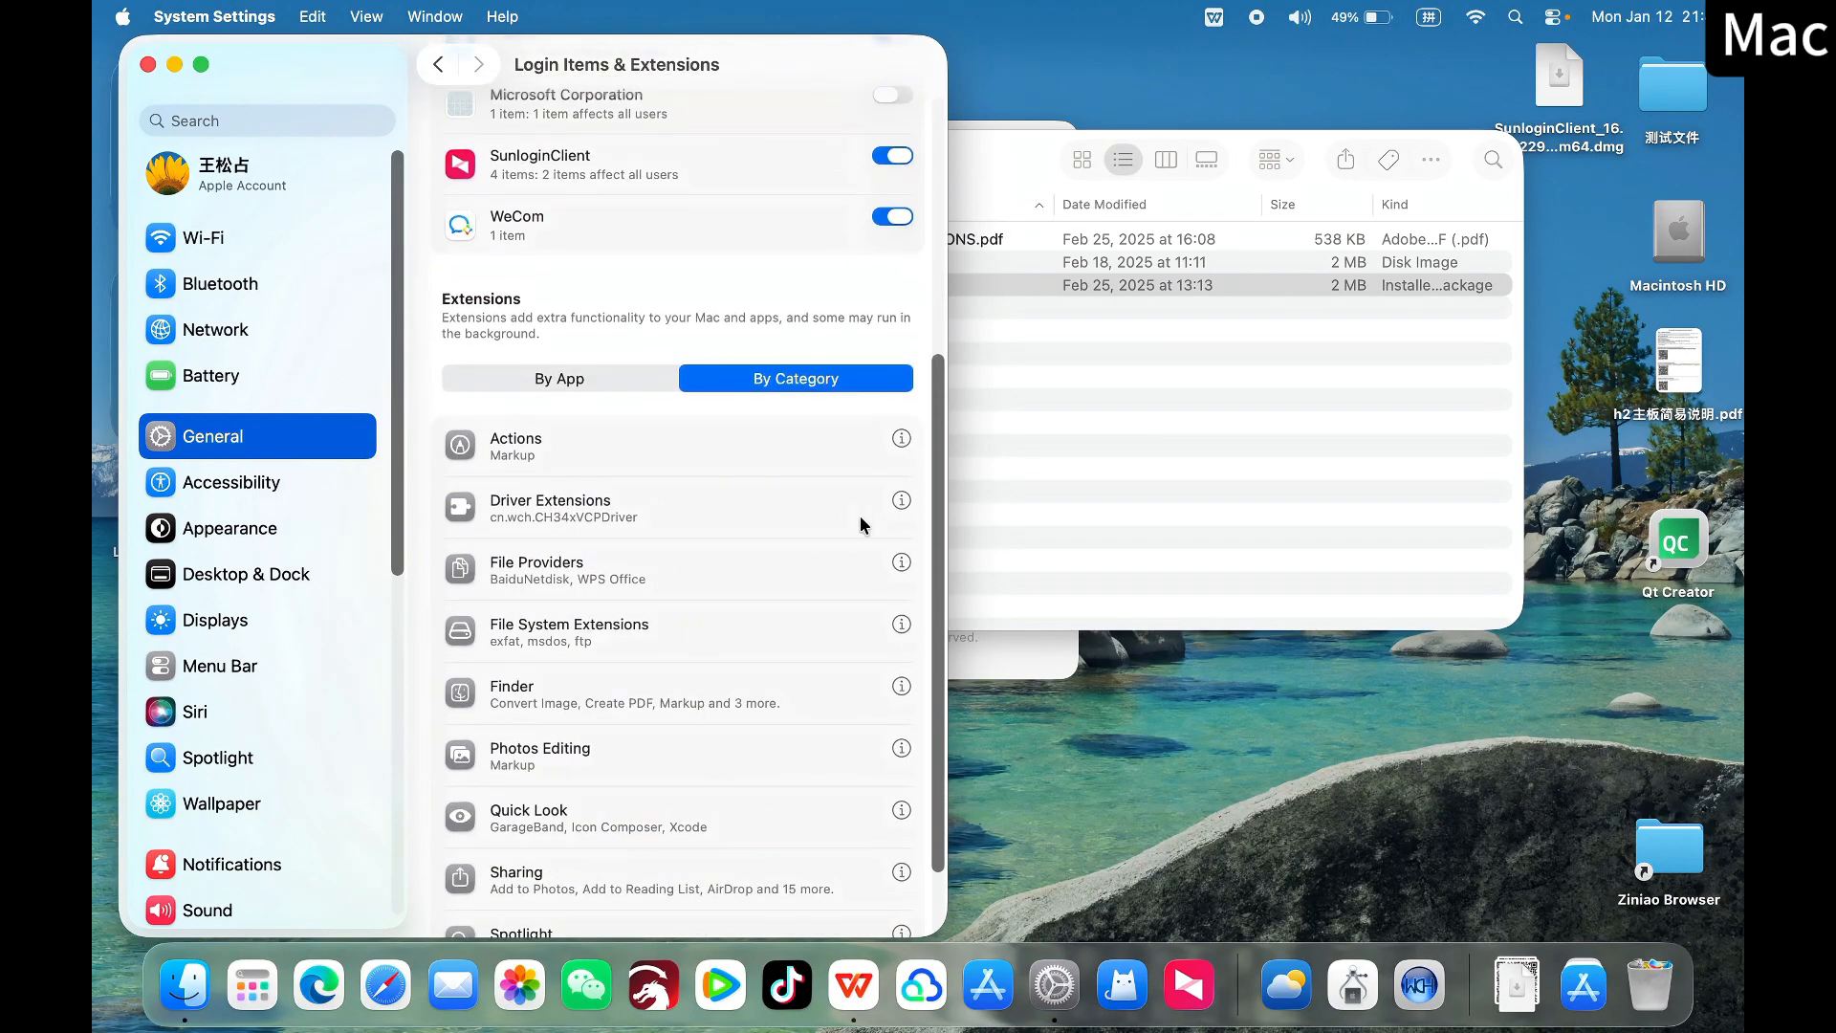
click(900, 500)
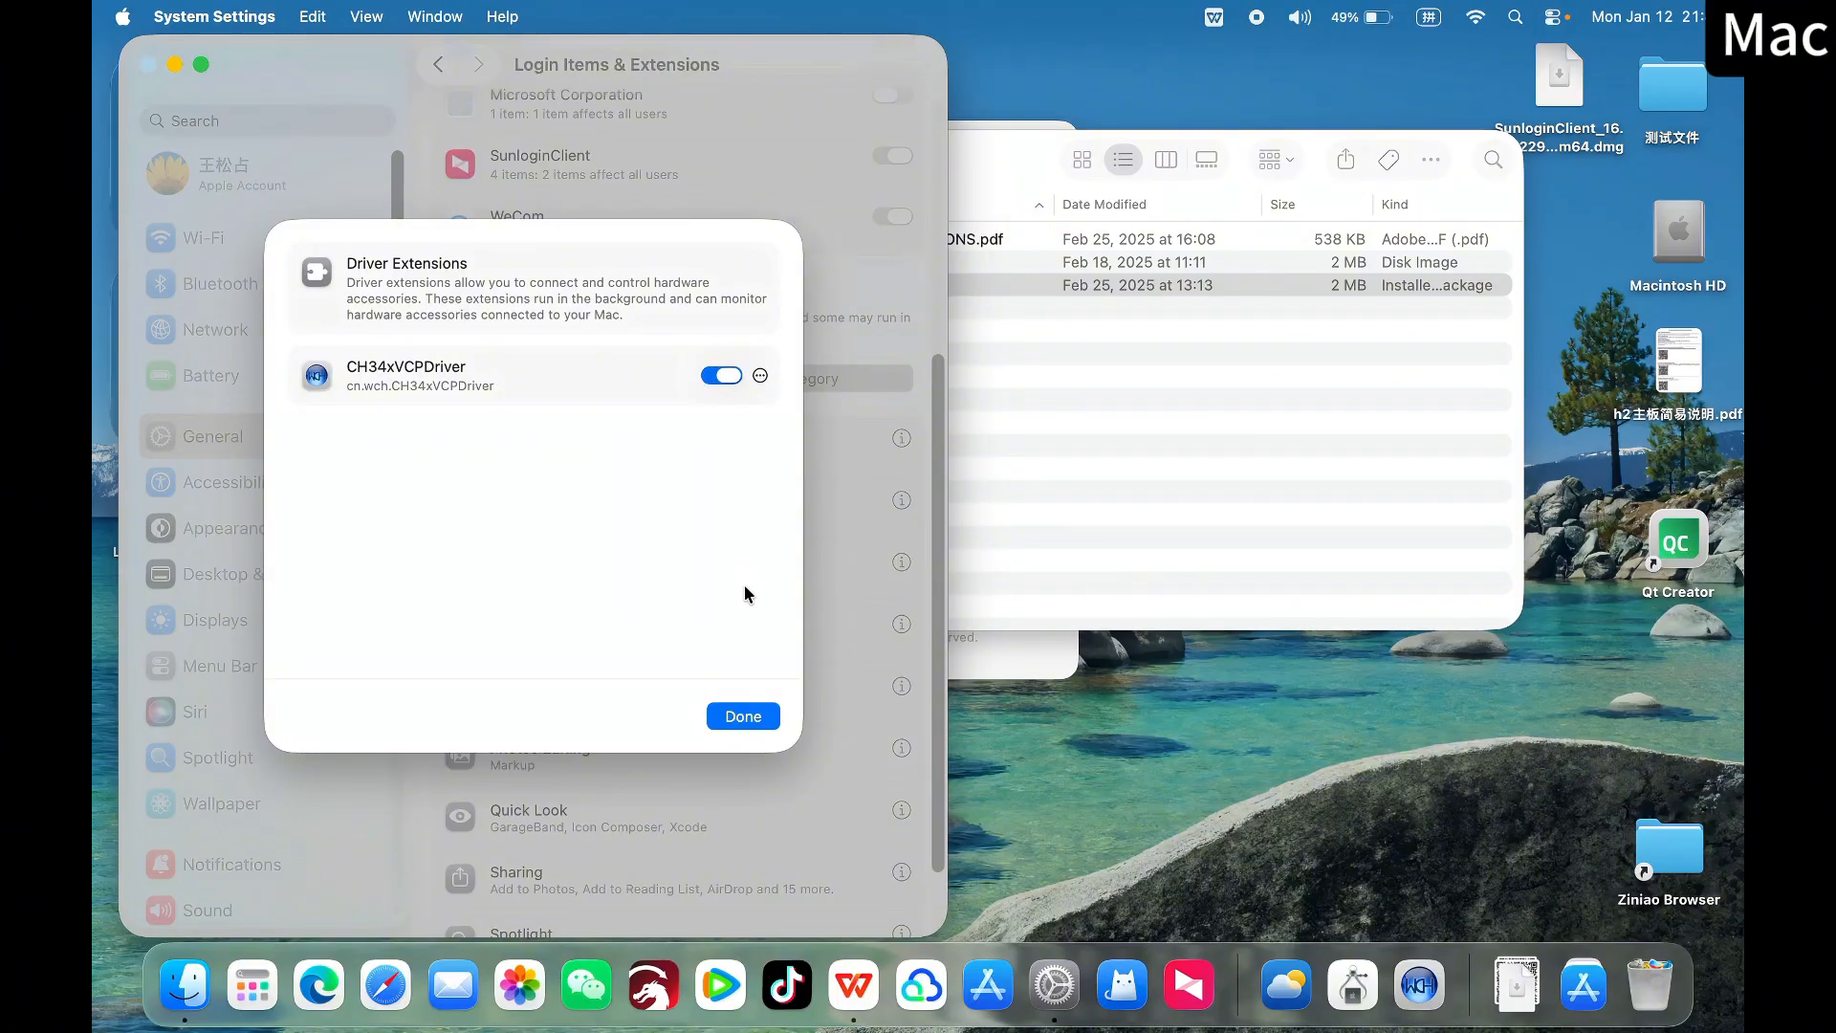
click(727, 724)
click(1100, 734)
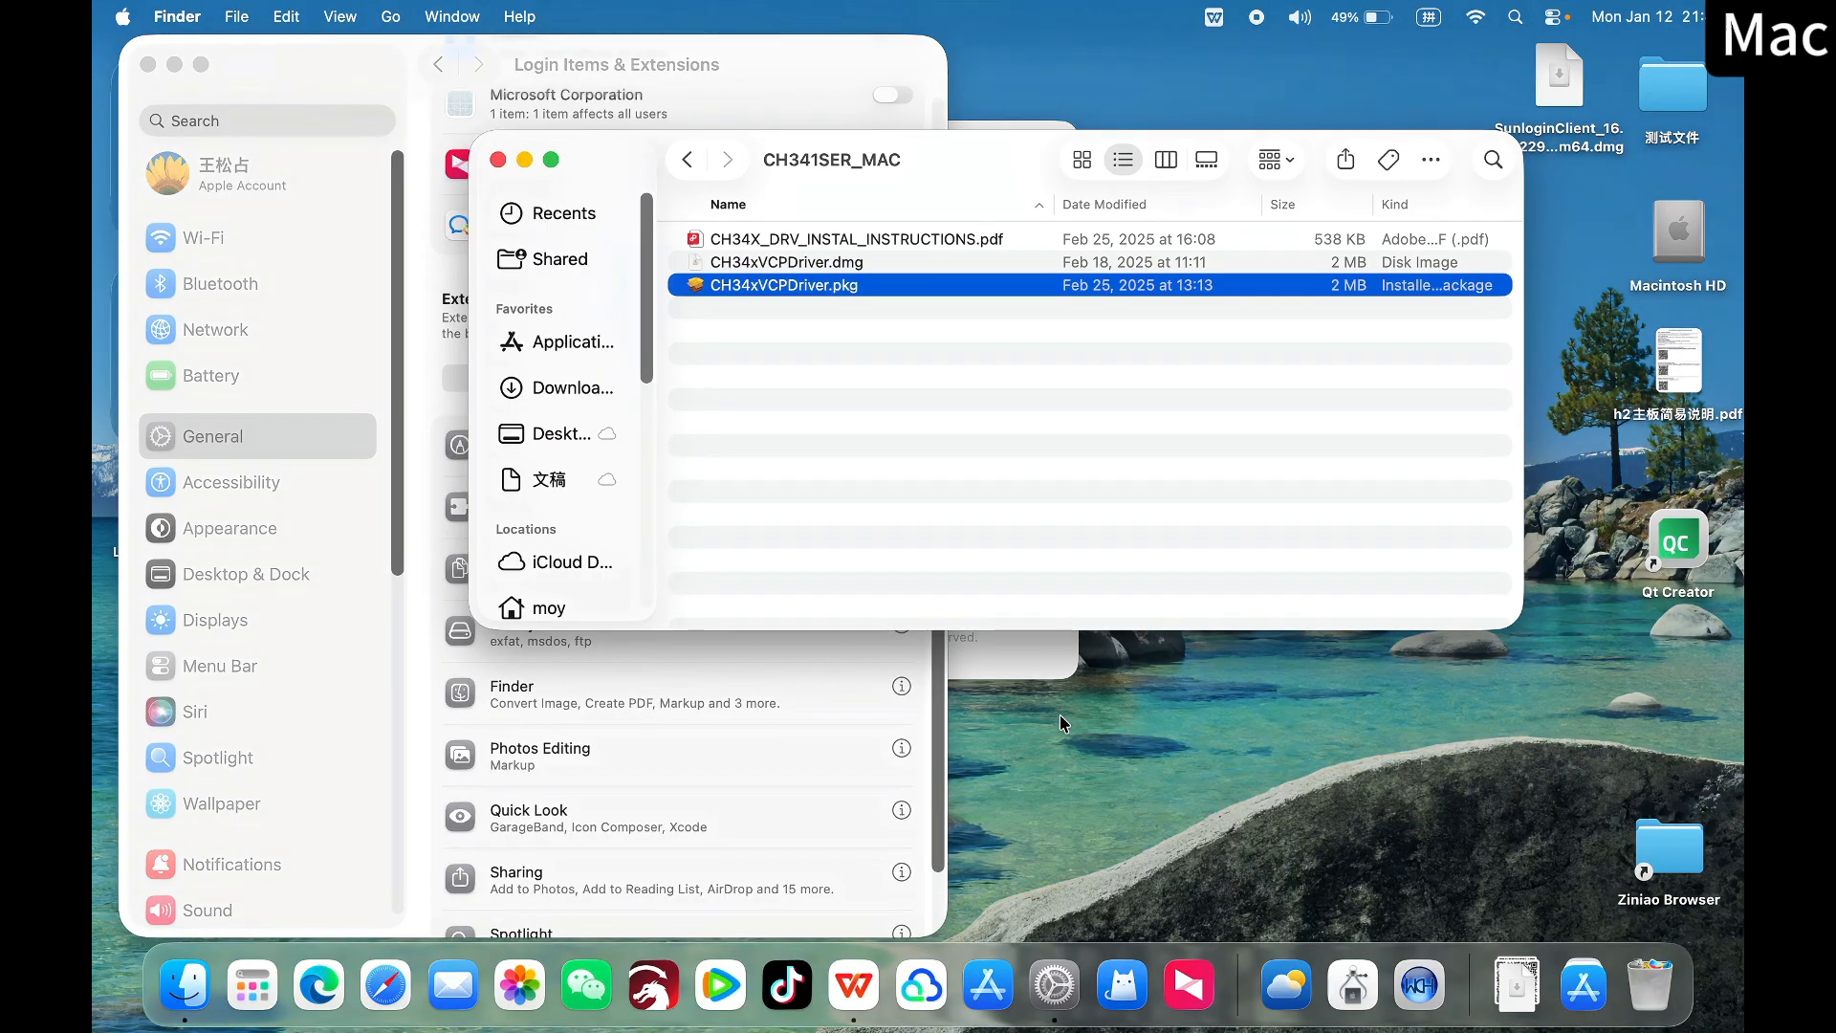
Open the full System Report from the Mac's About information
click(125, 18)
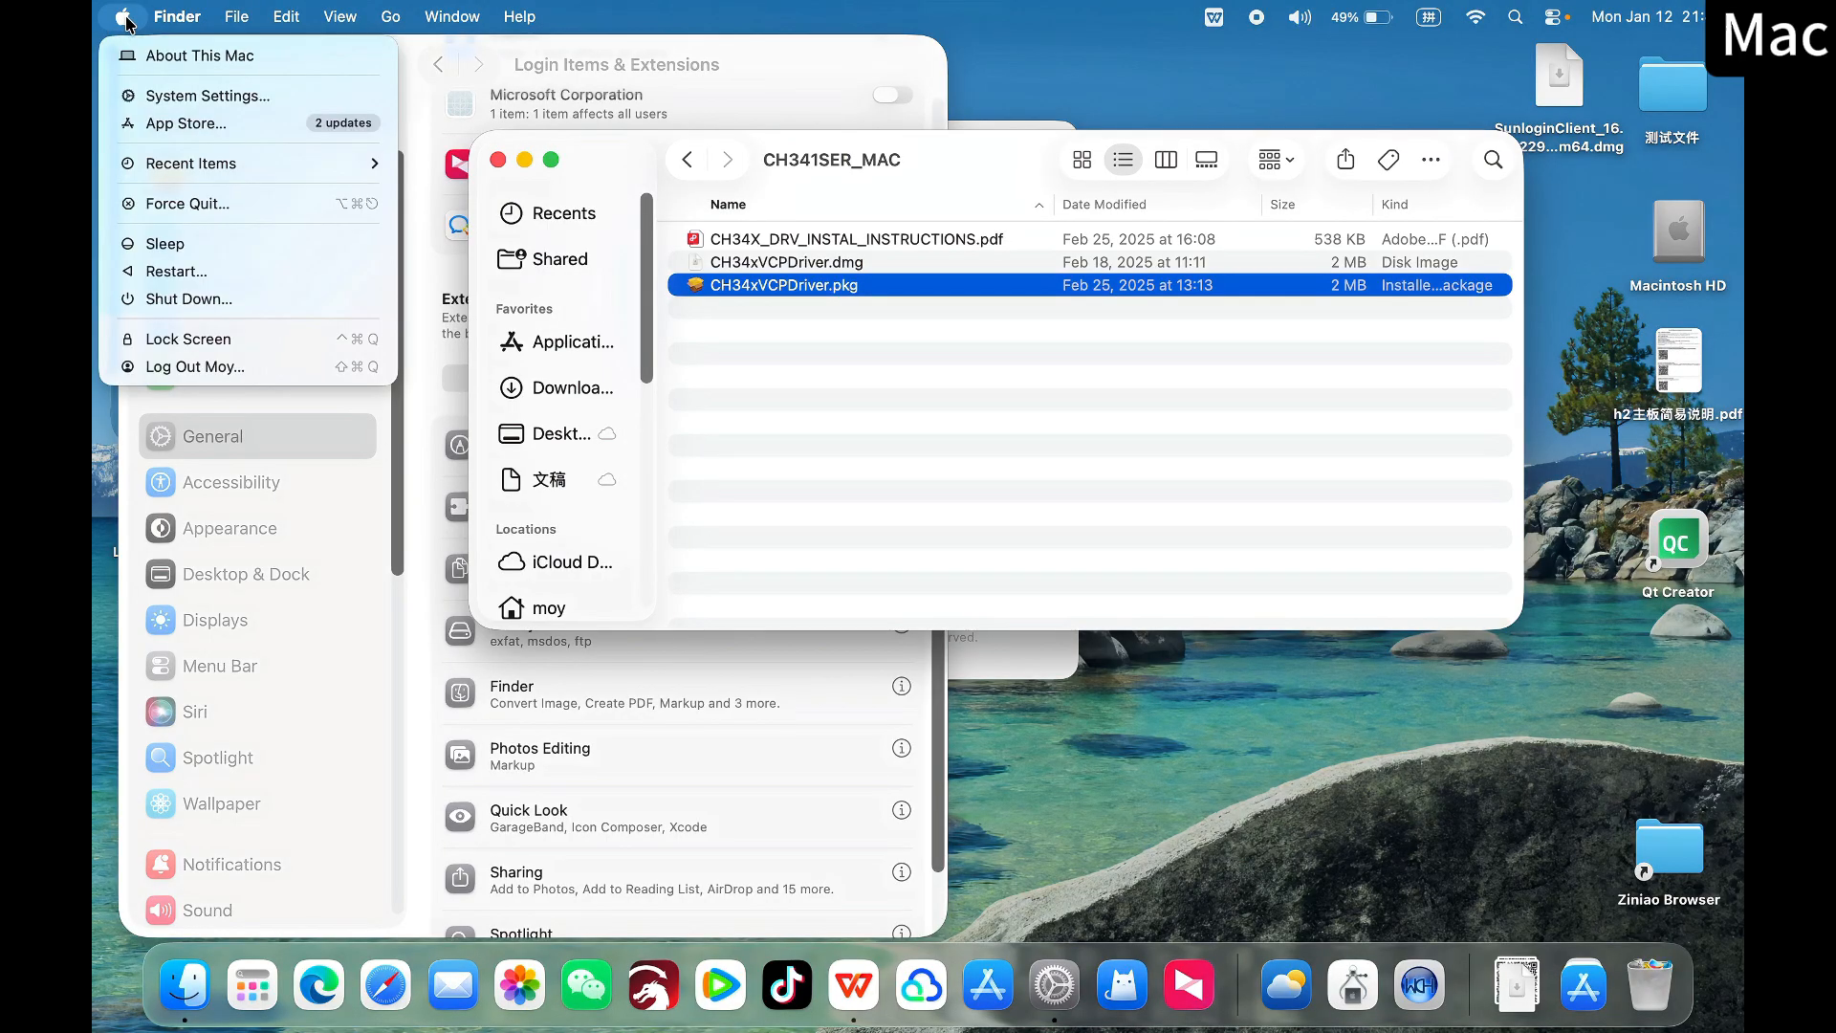
click(193, 57)
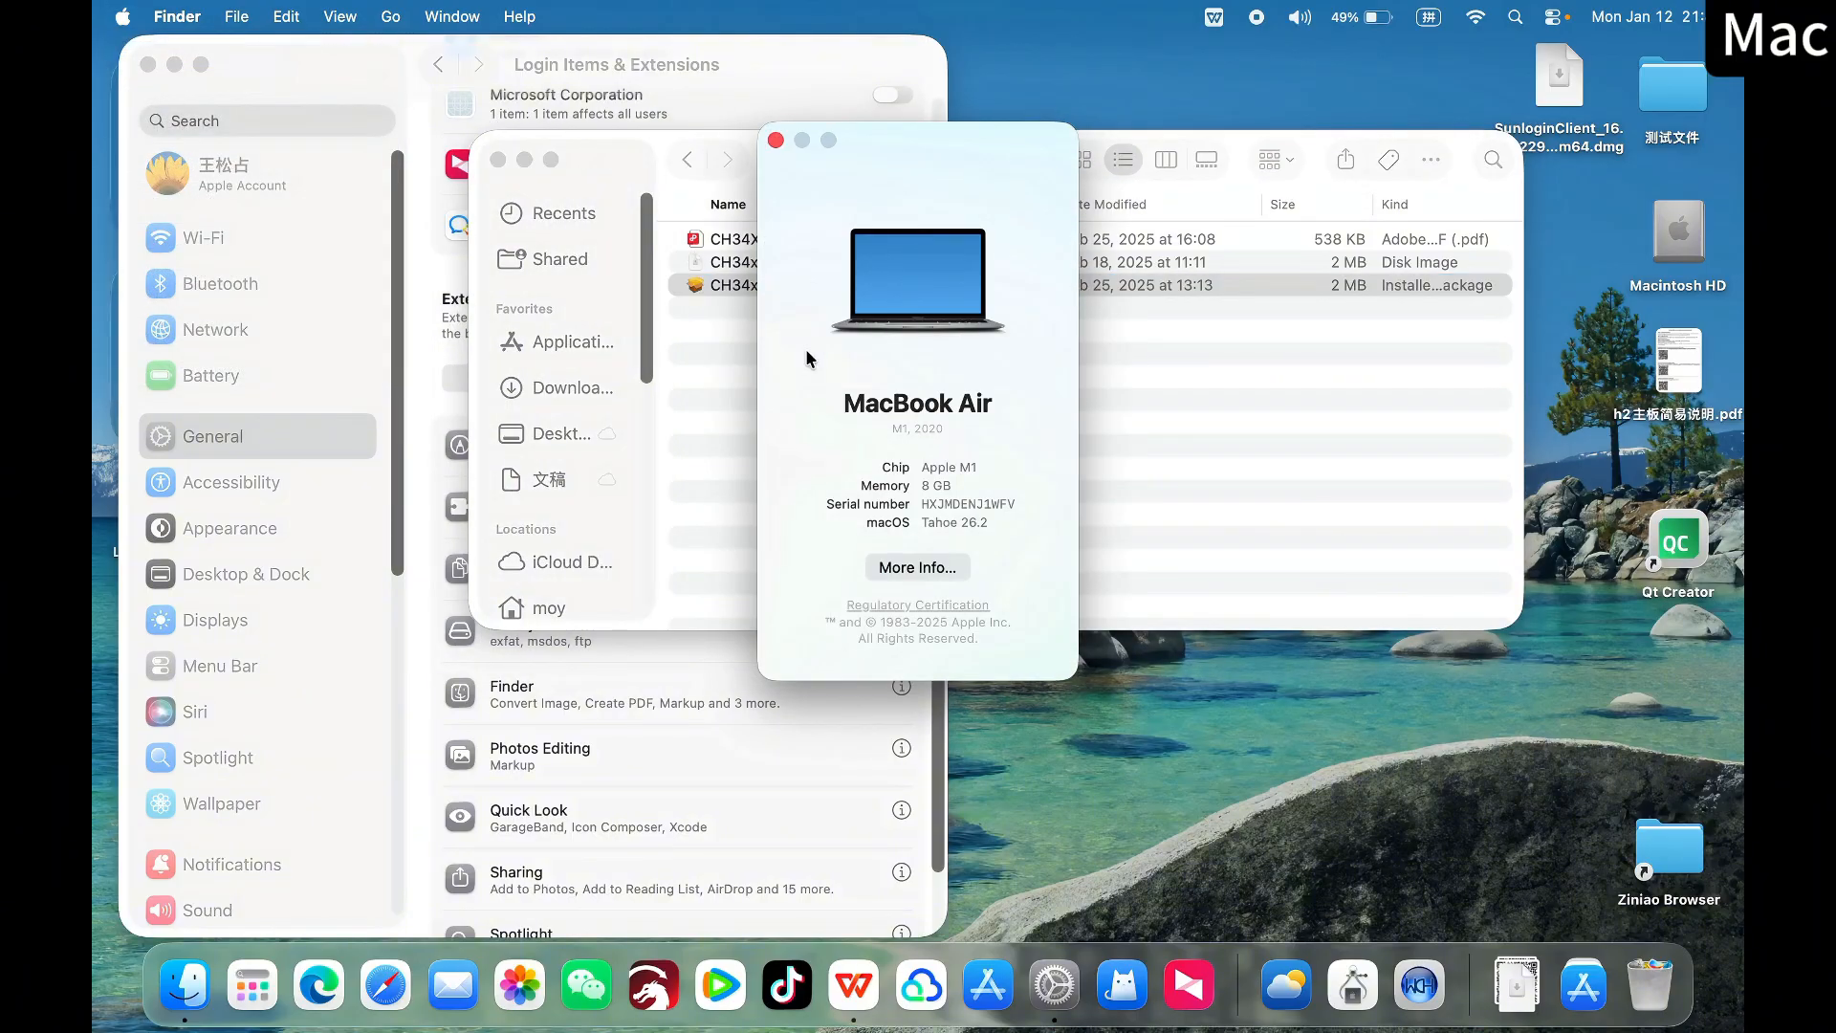
click(896, 570)
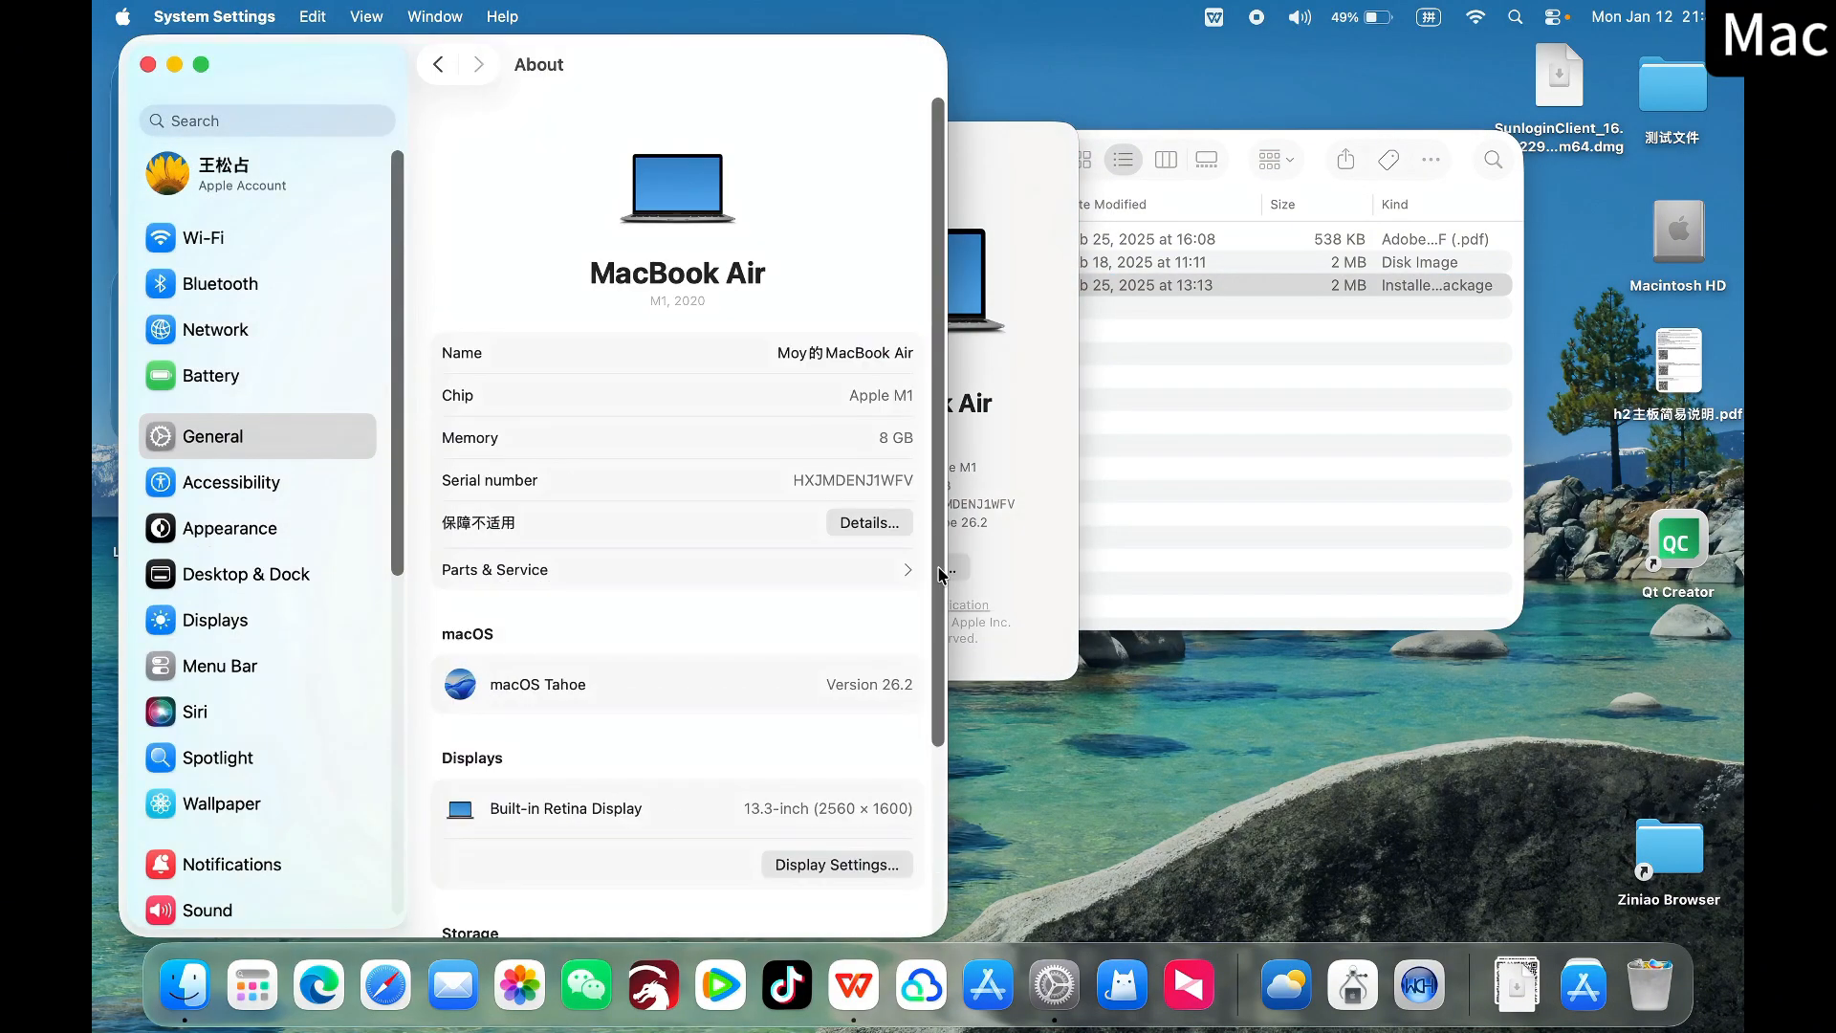
scroll(743, 679, down, 5)
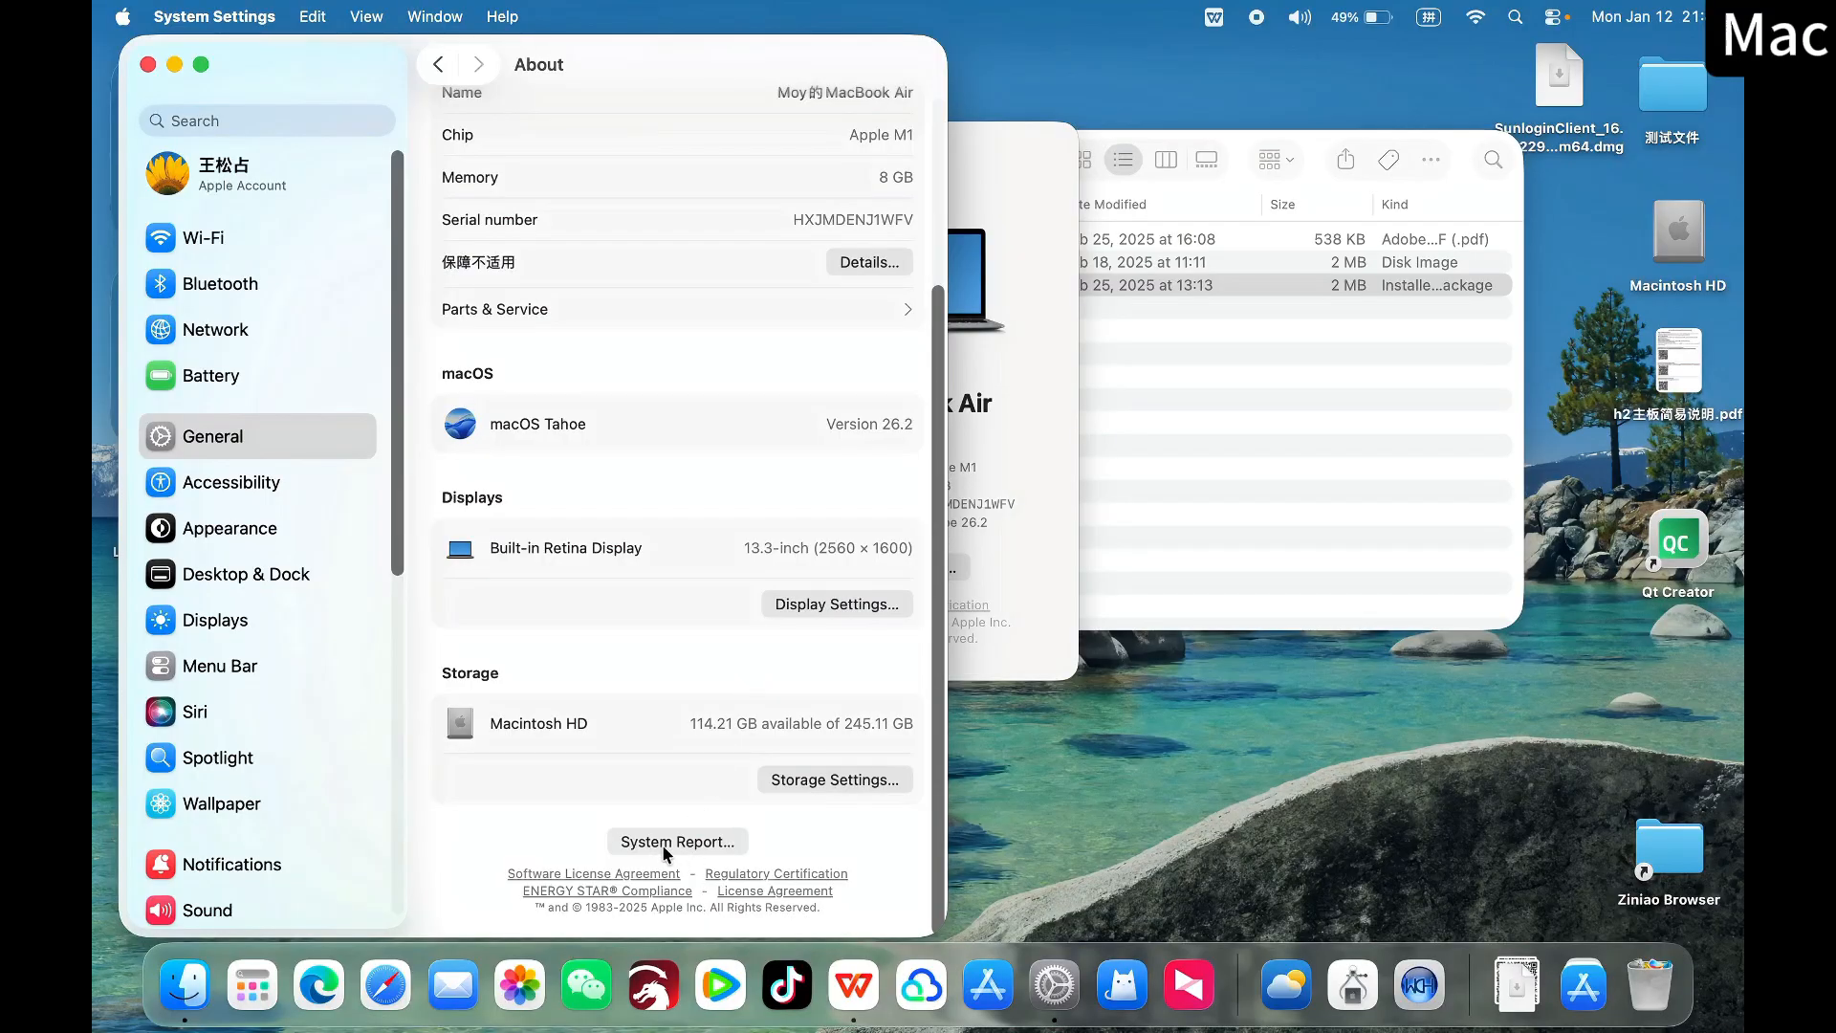
click(742, 845)
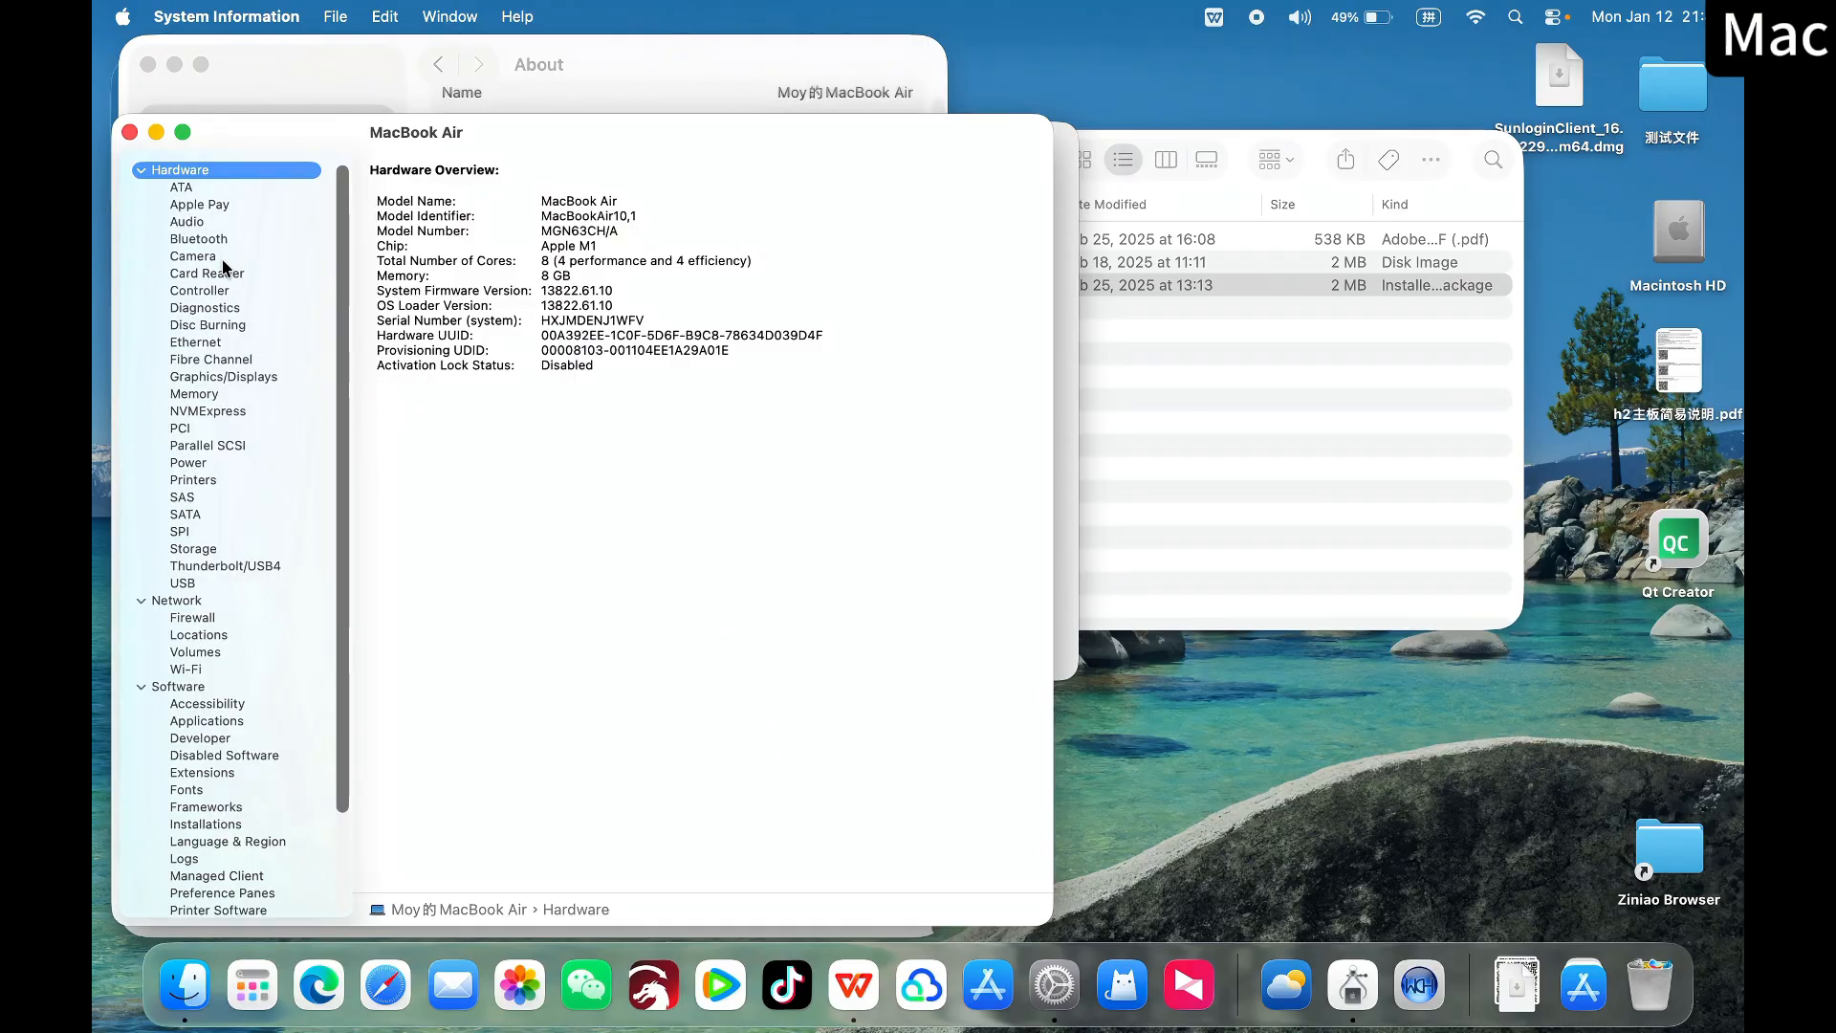
Examine the USB UART-LPT device among the USB hardware entries and highlight its USB vendor ID
click(187, 584)
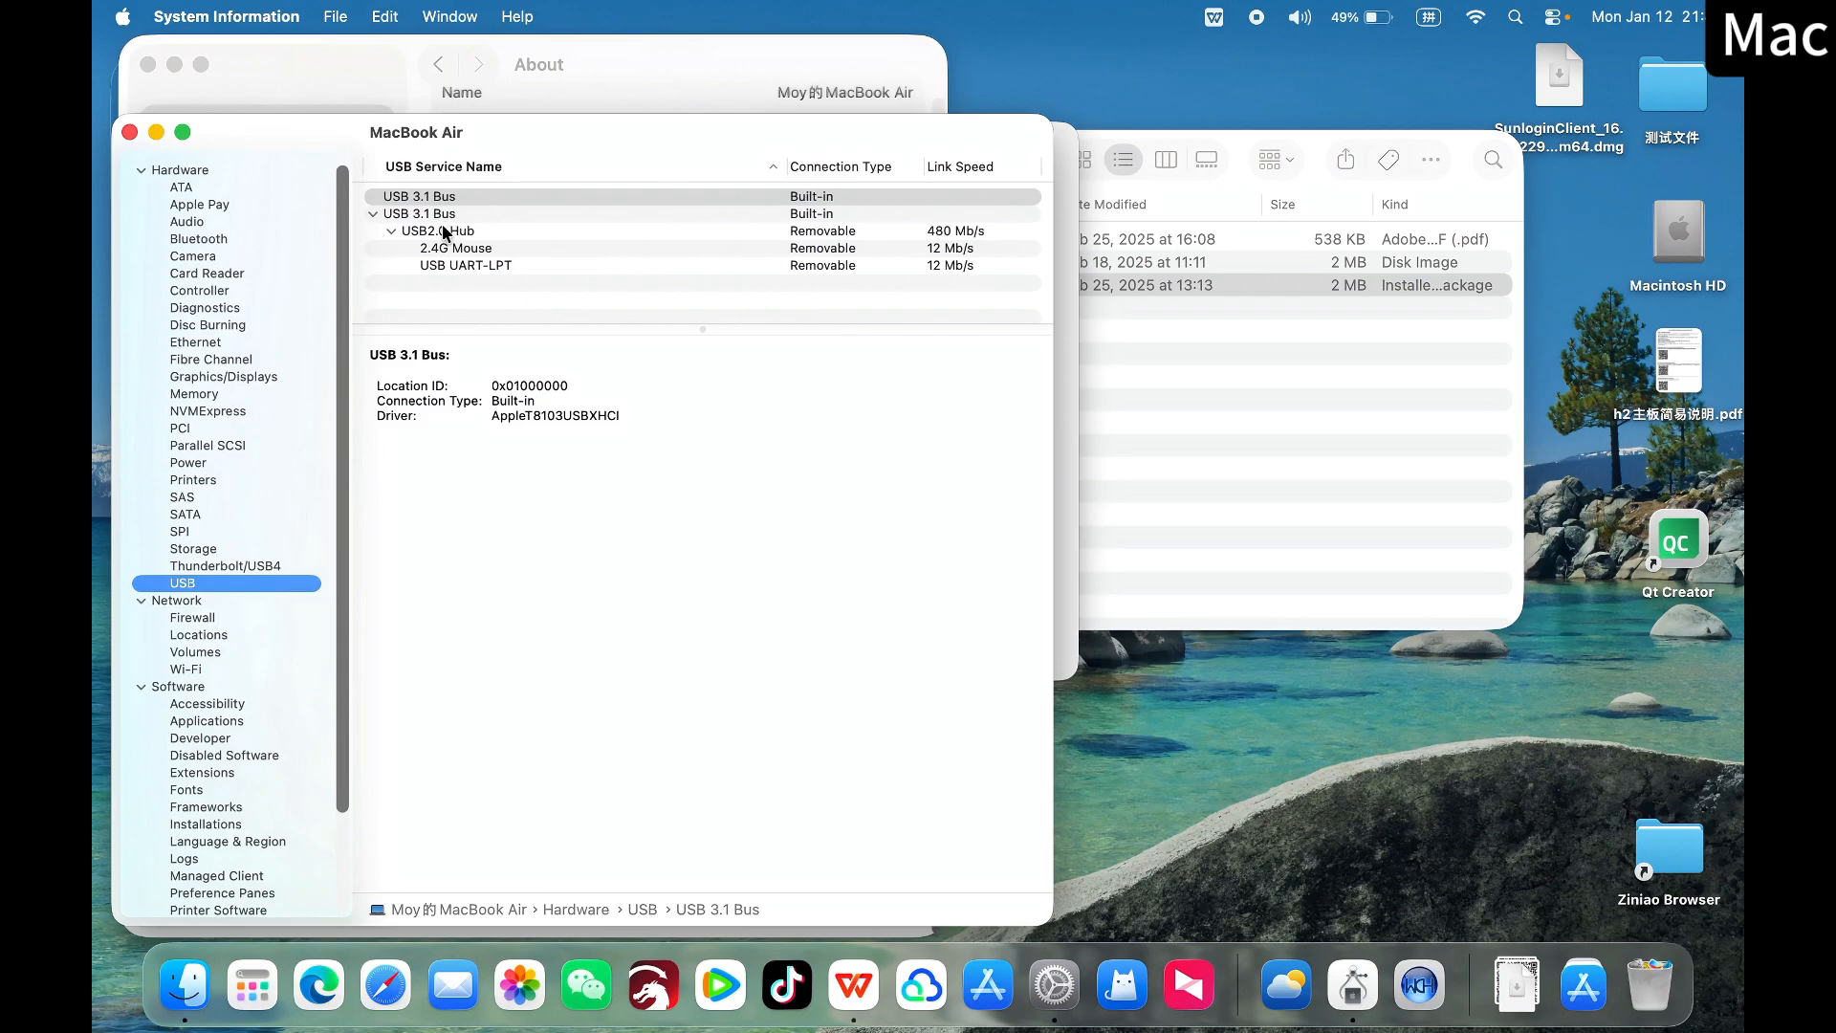
click(509, 268)
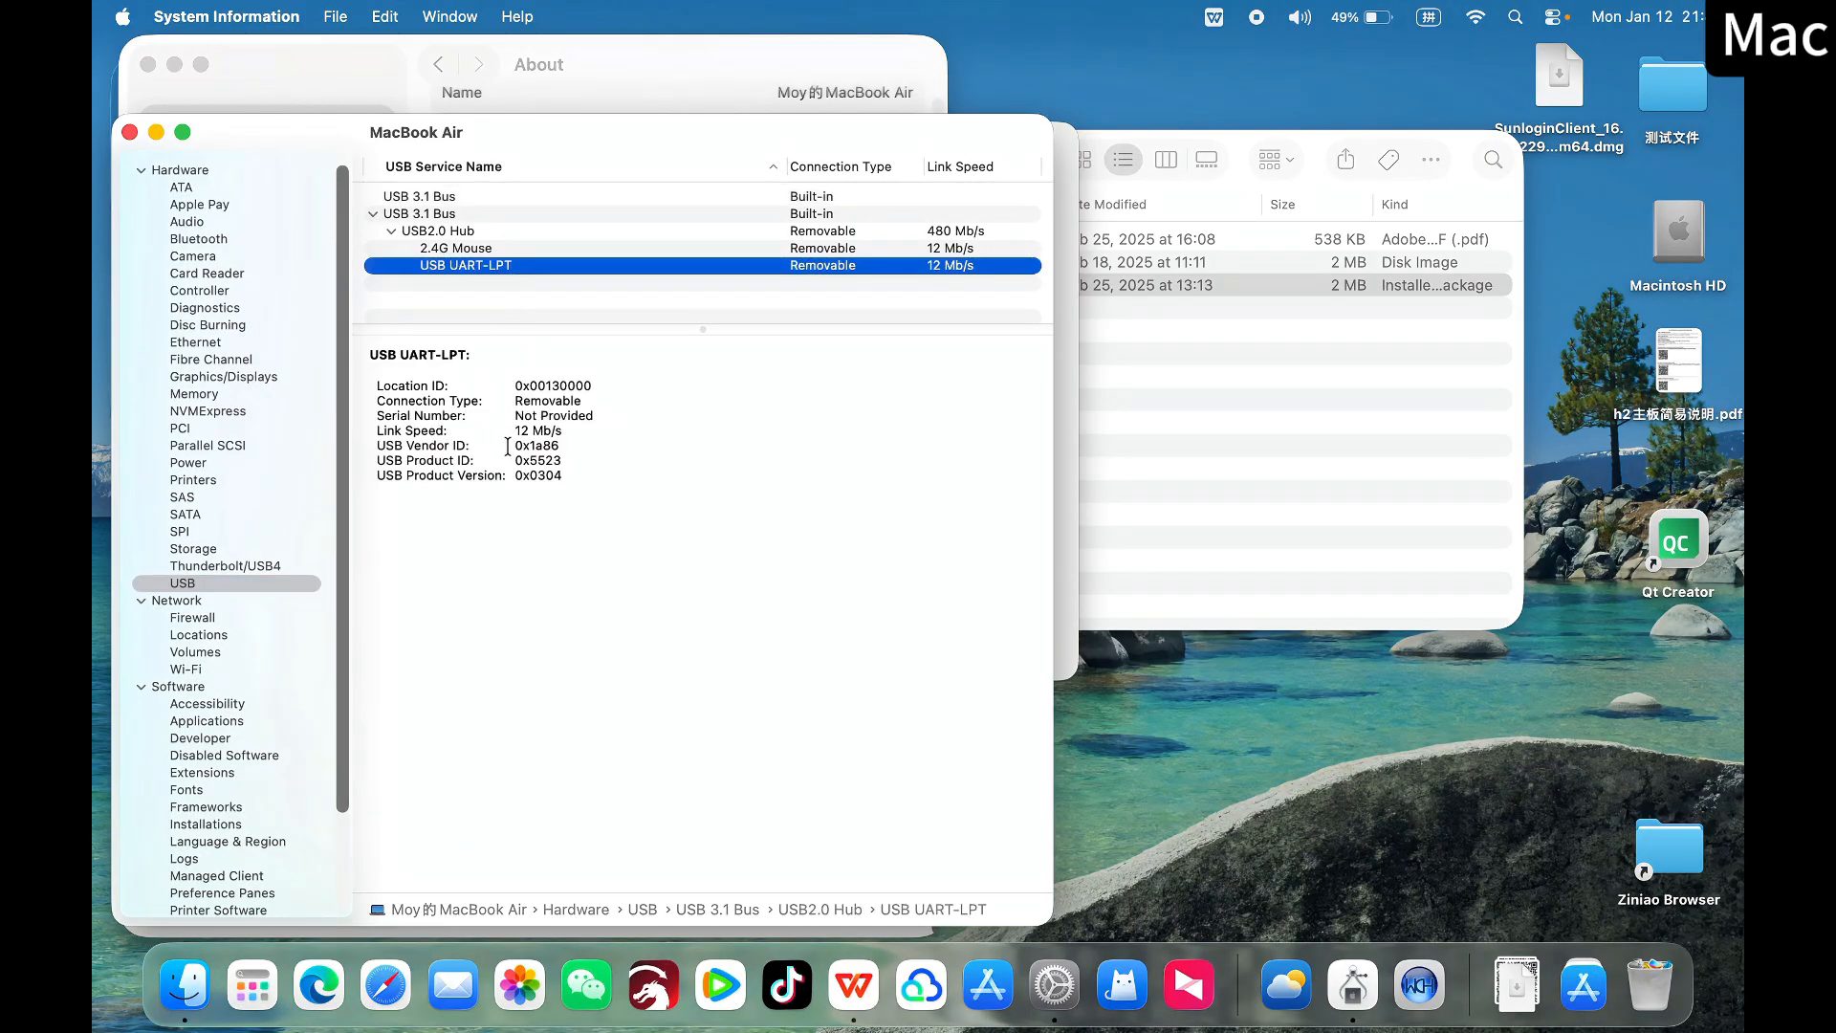
click(511, 445)
drag(512, 446, 568, 445)
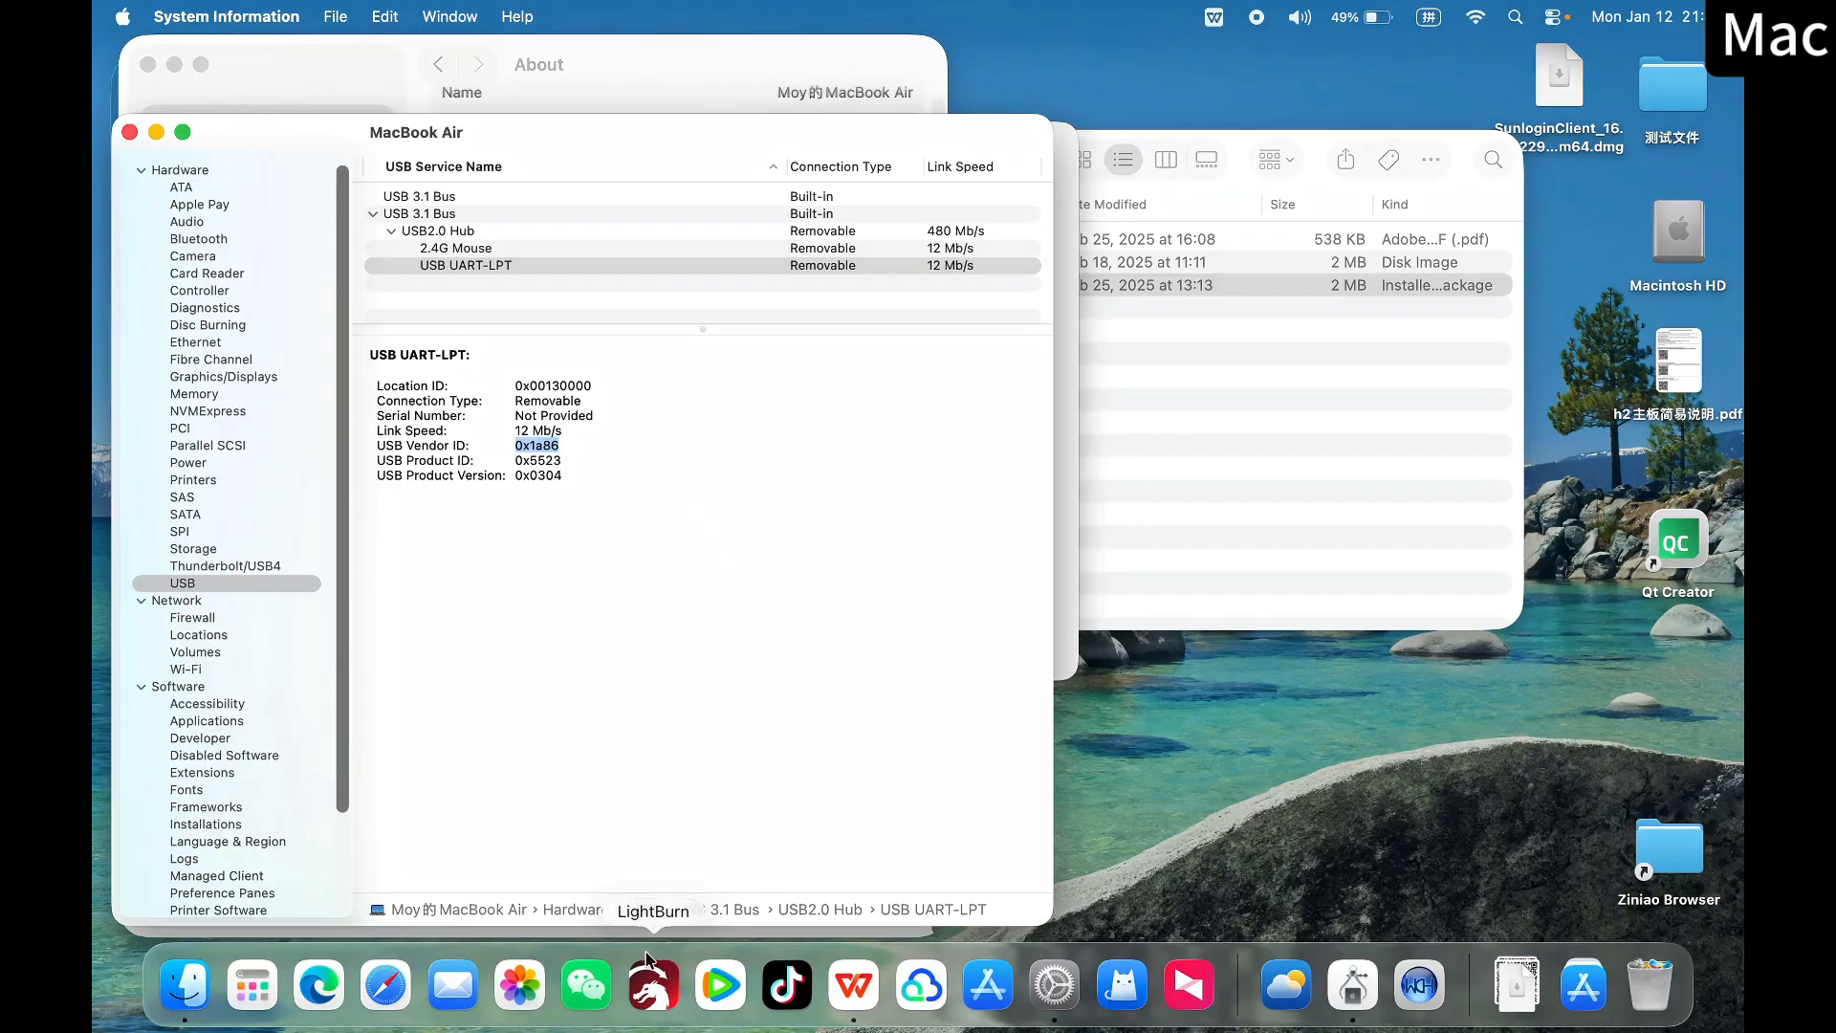
Switch to LightBurn in full screen and begin manually creating a GRBL device that connects over Serial/USB
click(648, 987)
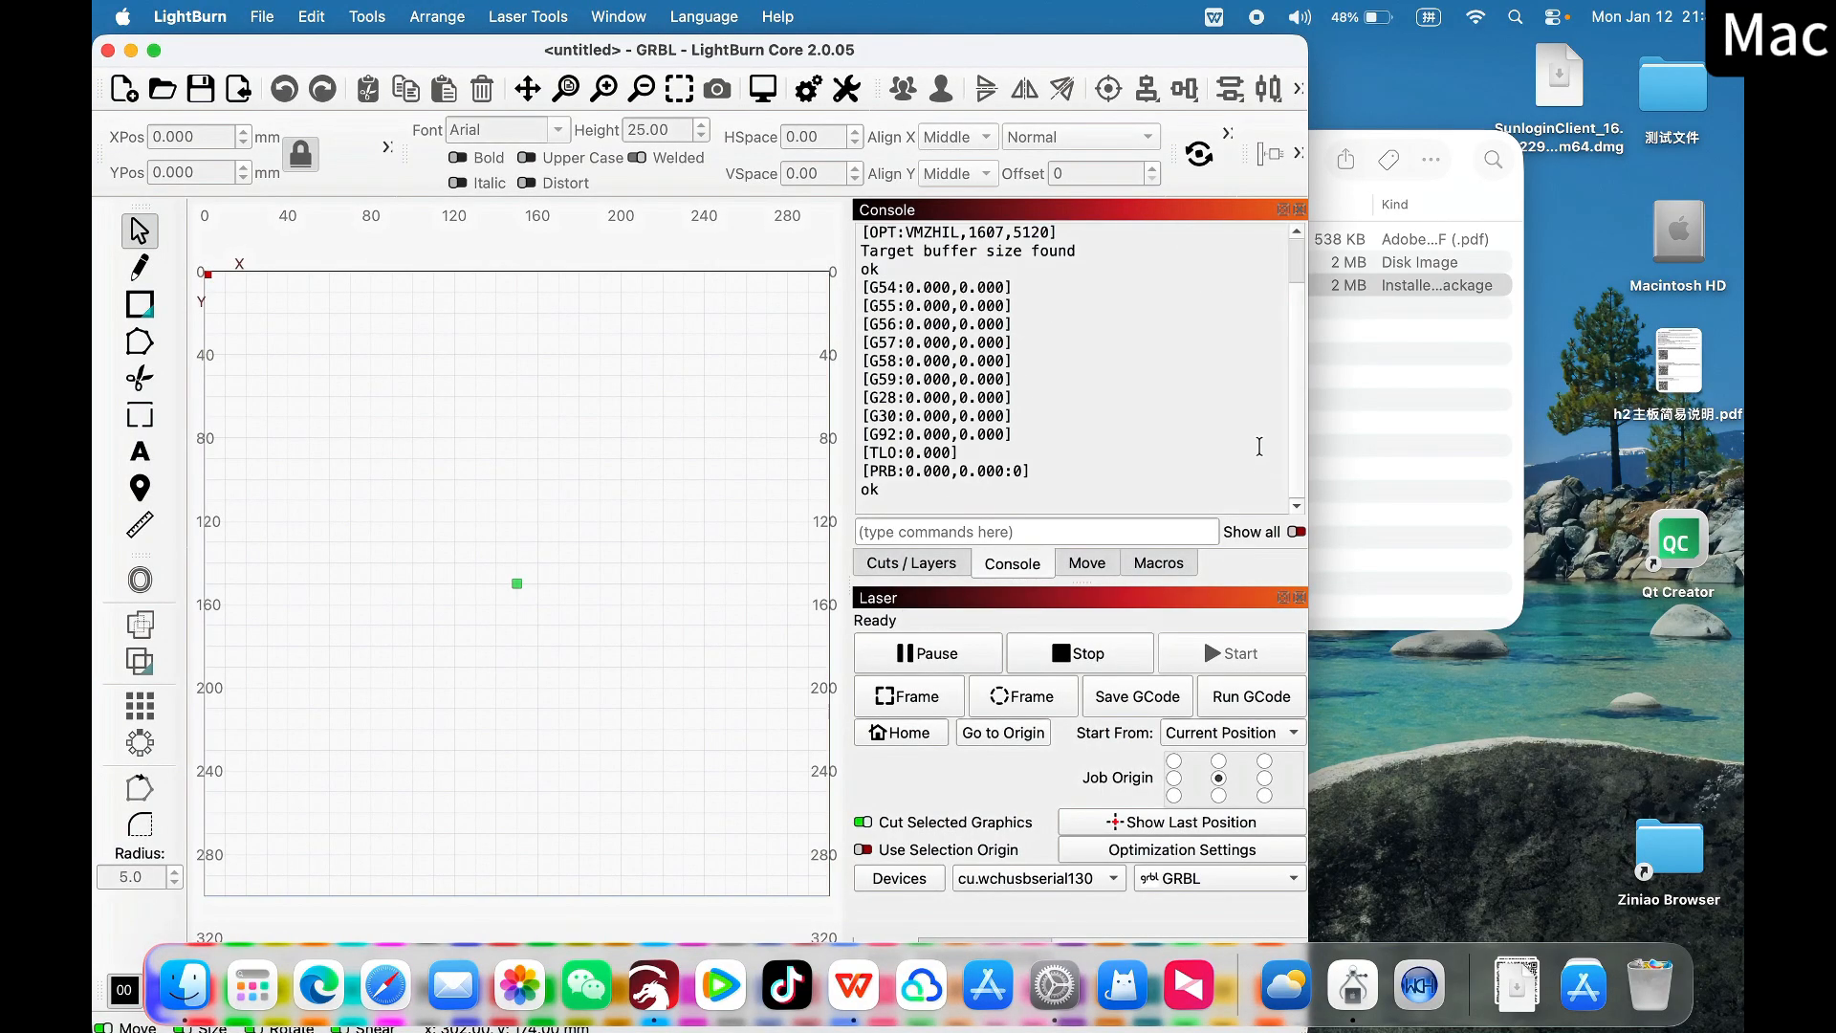
click(154, 49)
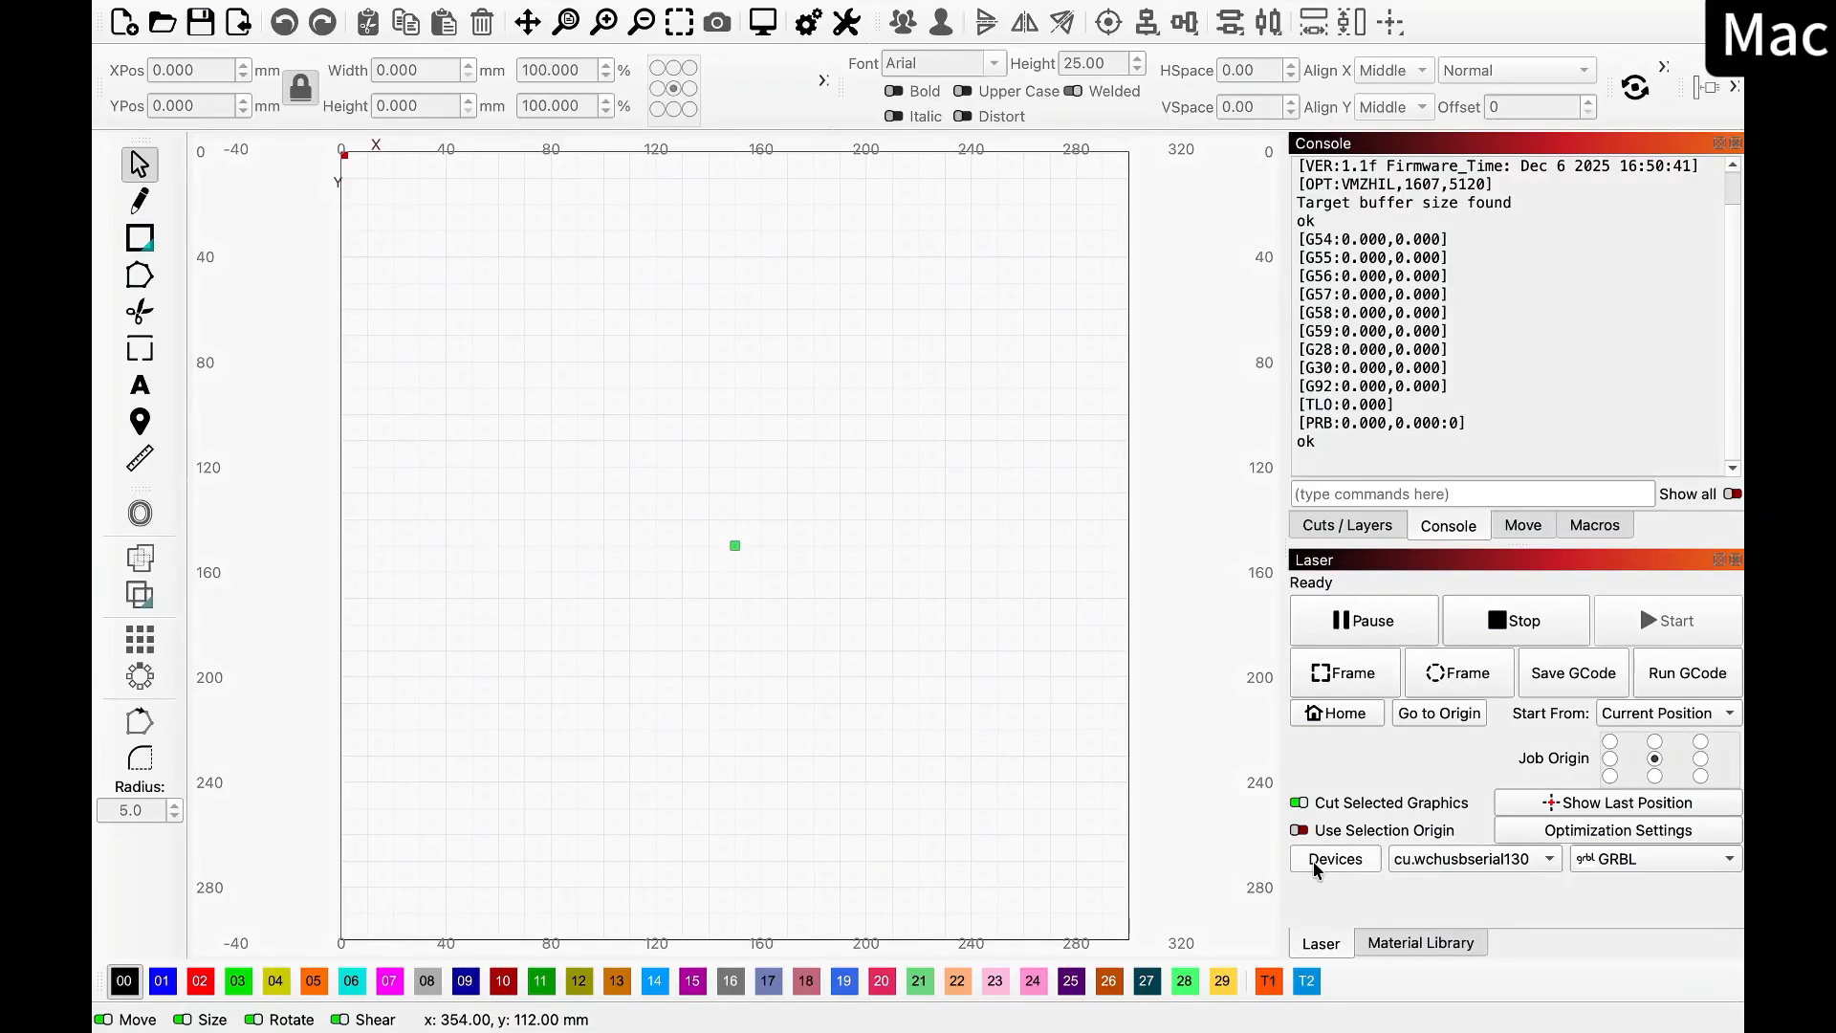
click(1359, 865)
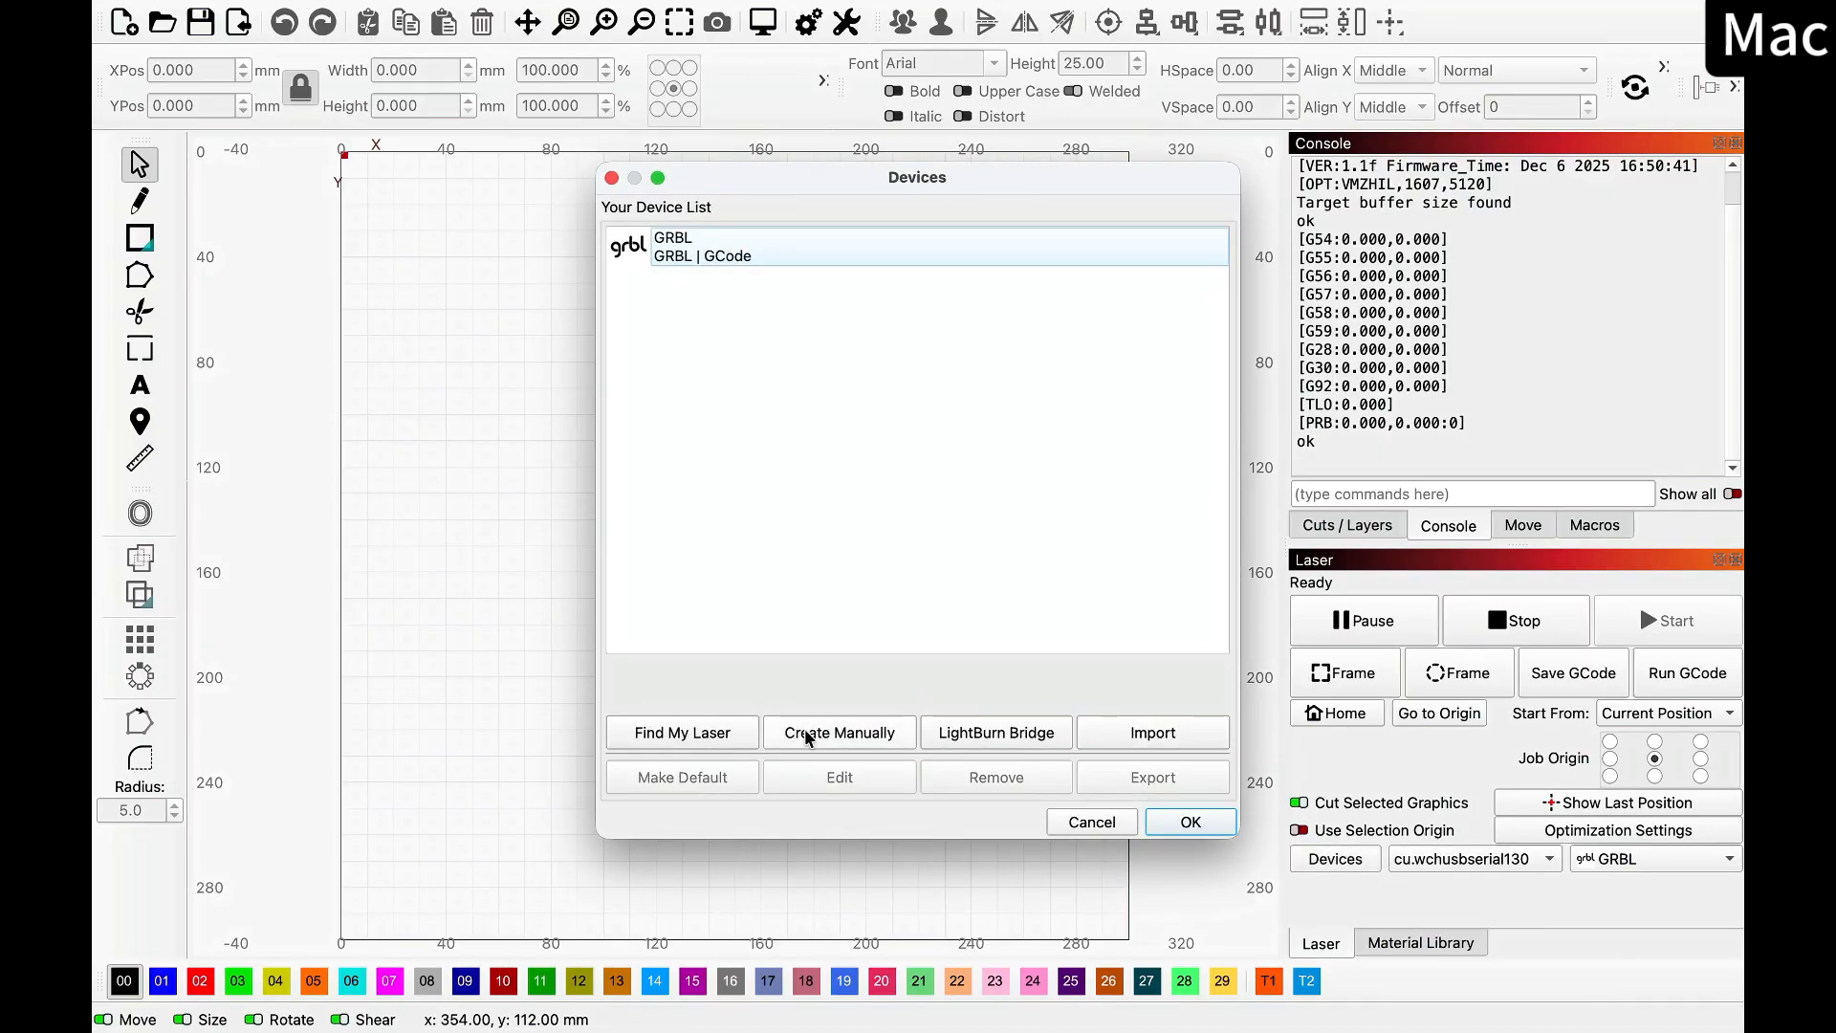
click(900, 733)
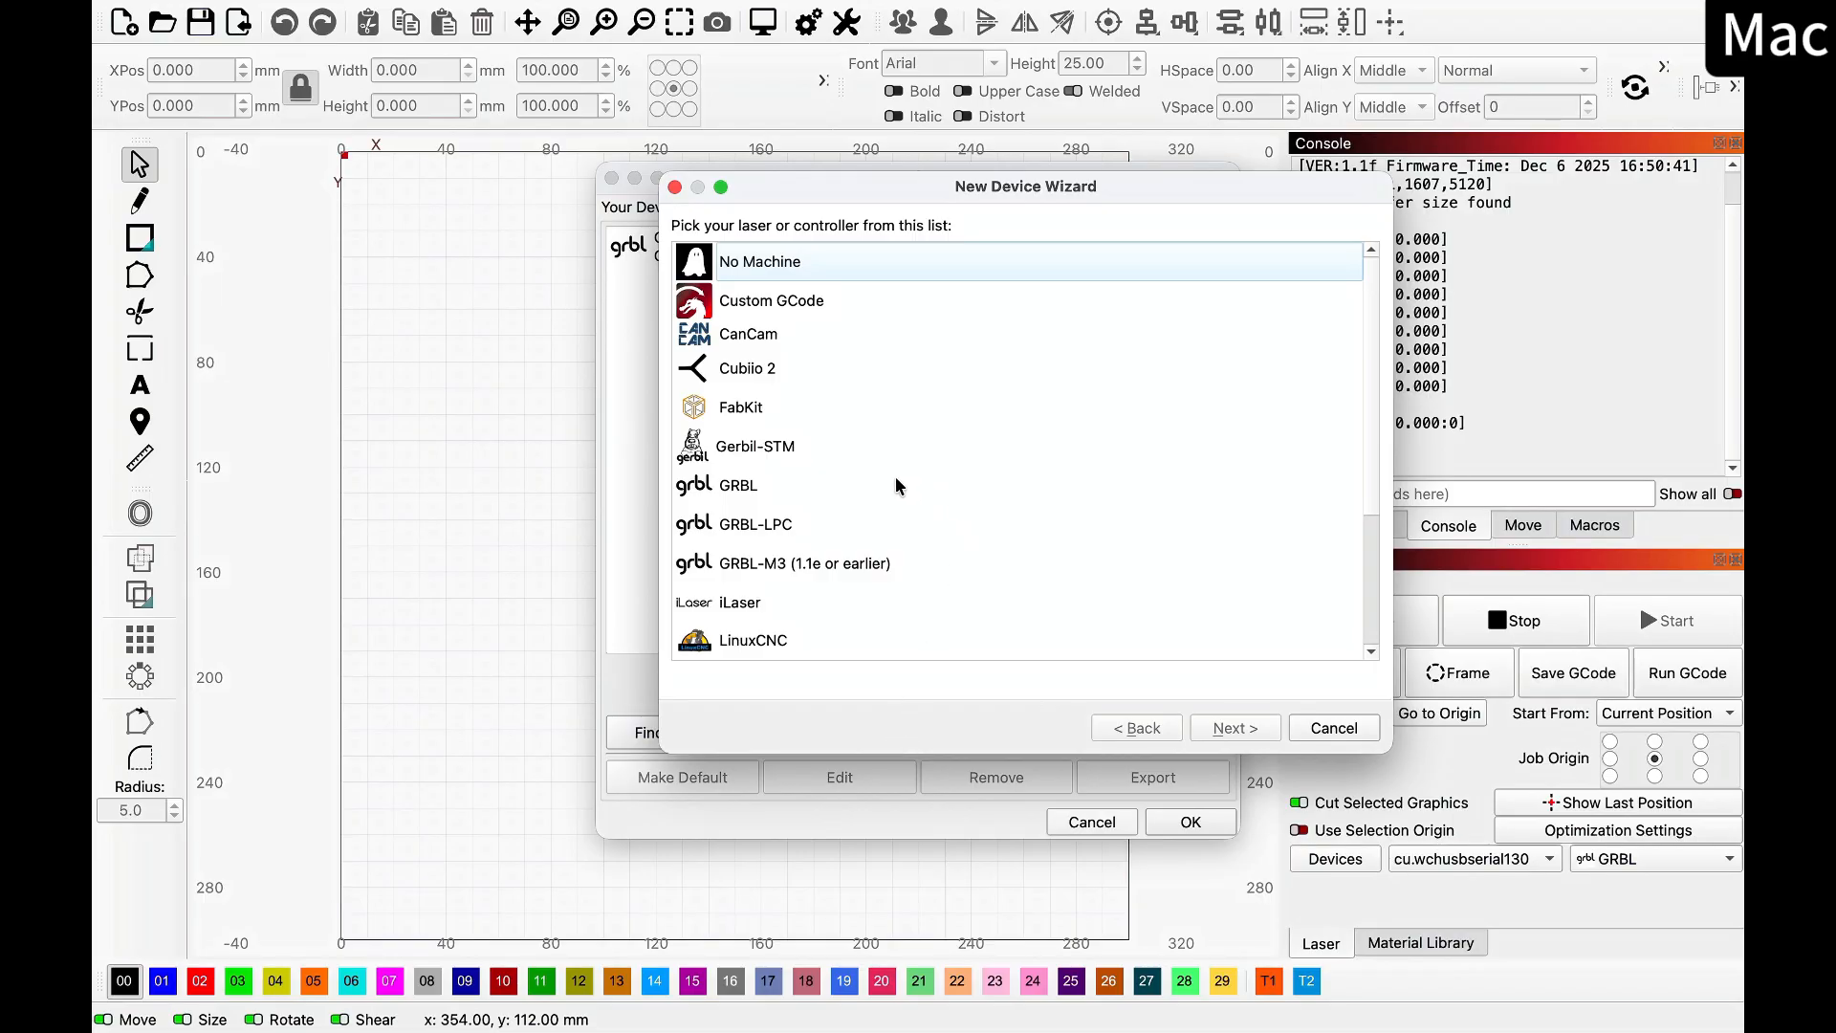
click(752, 497)
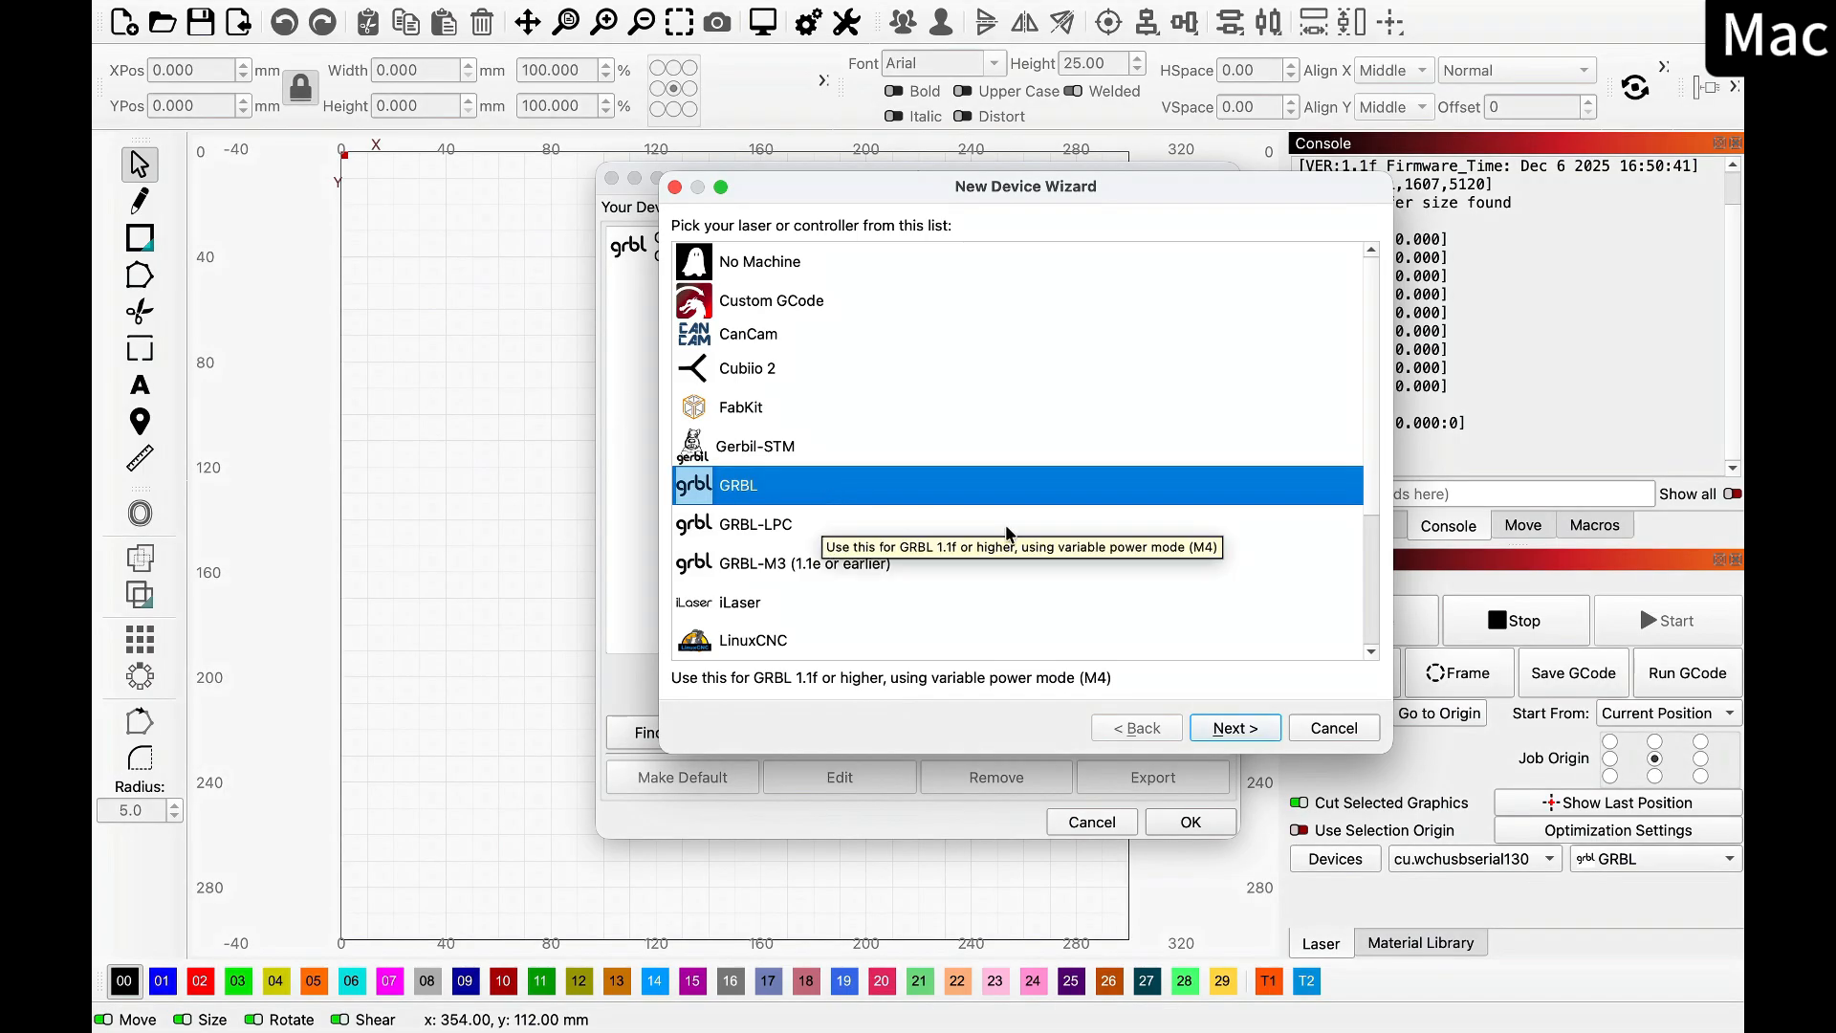
click(1243, 730)
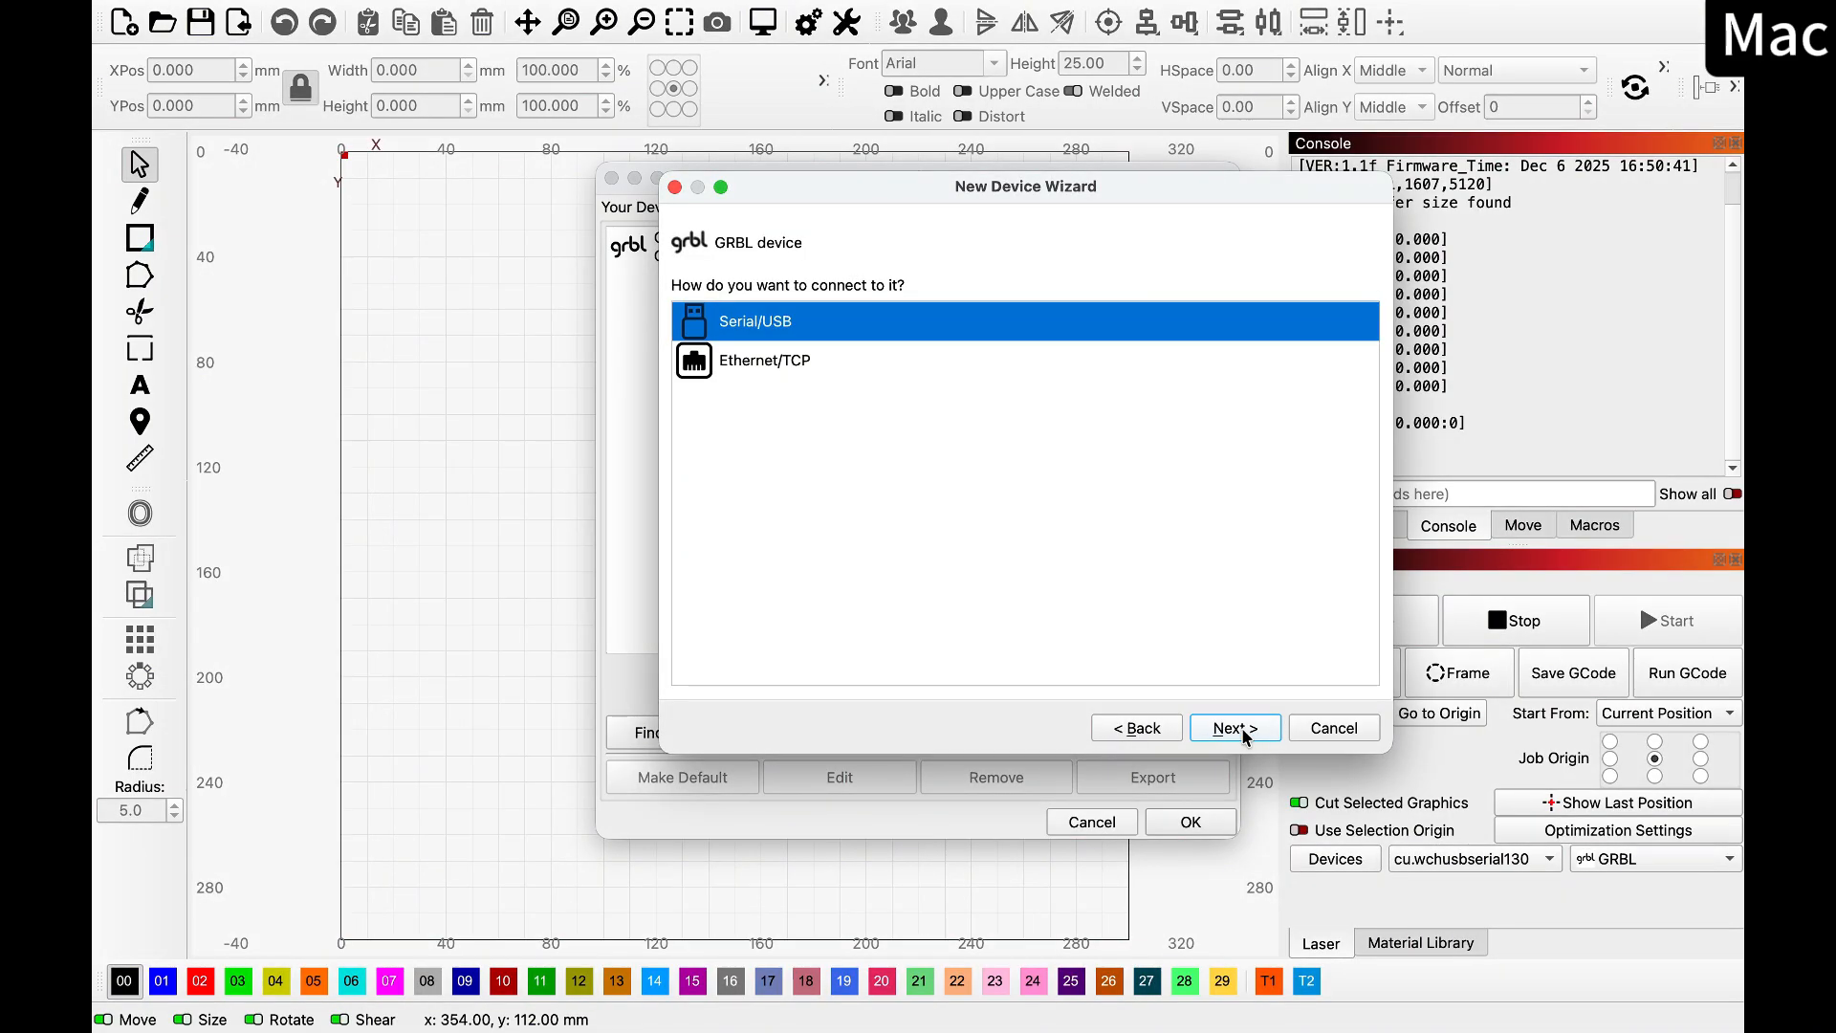
click(1234, 729)
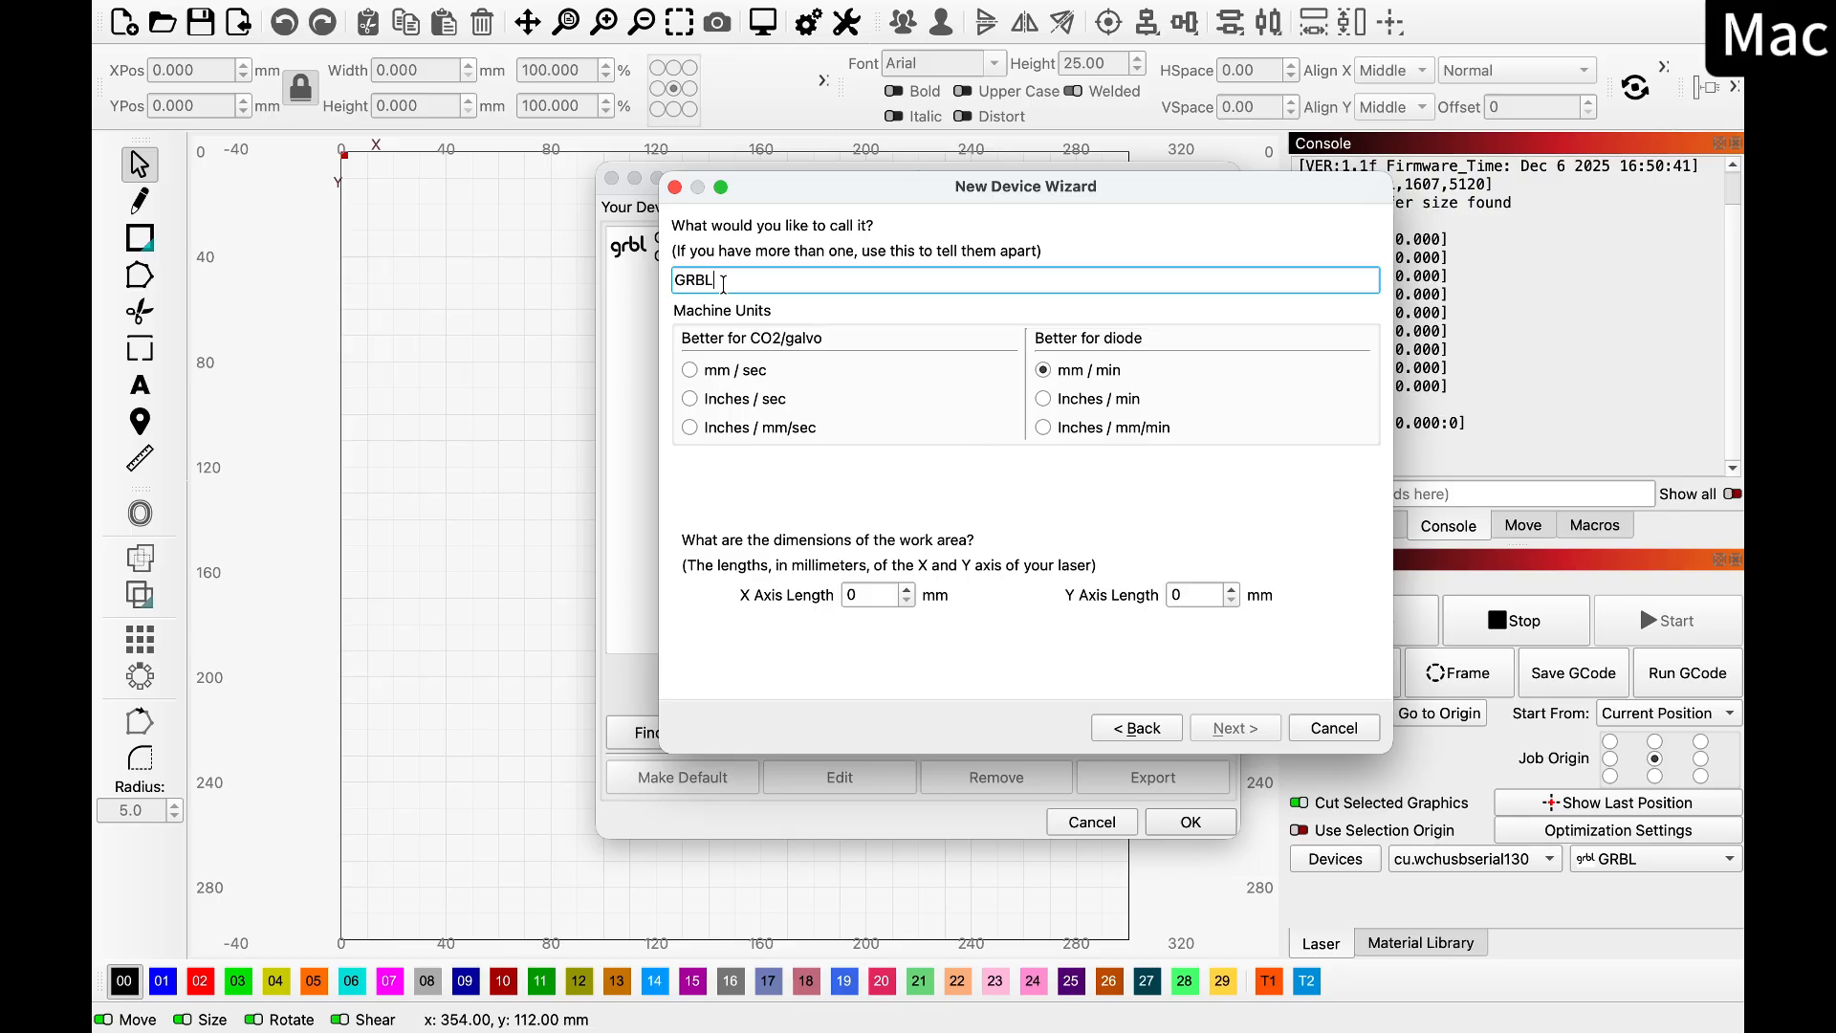
Keep the device name GRBL, set the machine units to mm/sec, and define a 600 mm by 400 mm work area
double_click(727, 284)
click(732, 281)
click(703, 375)
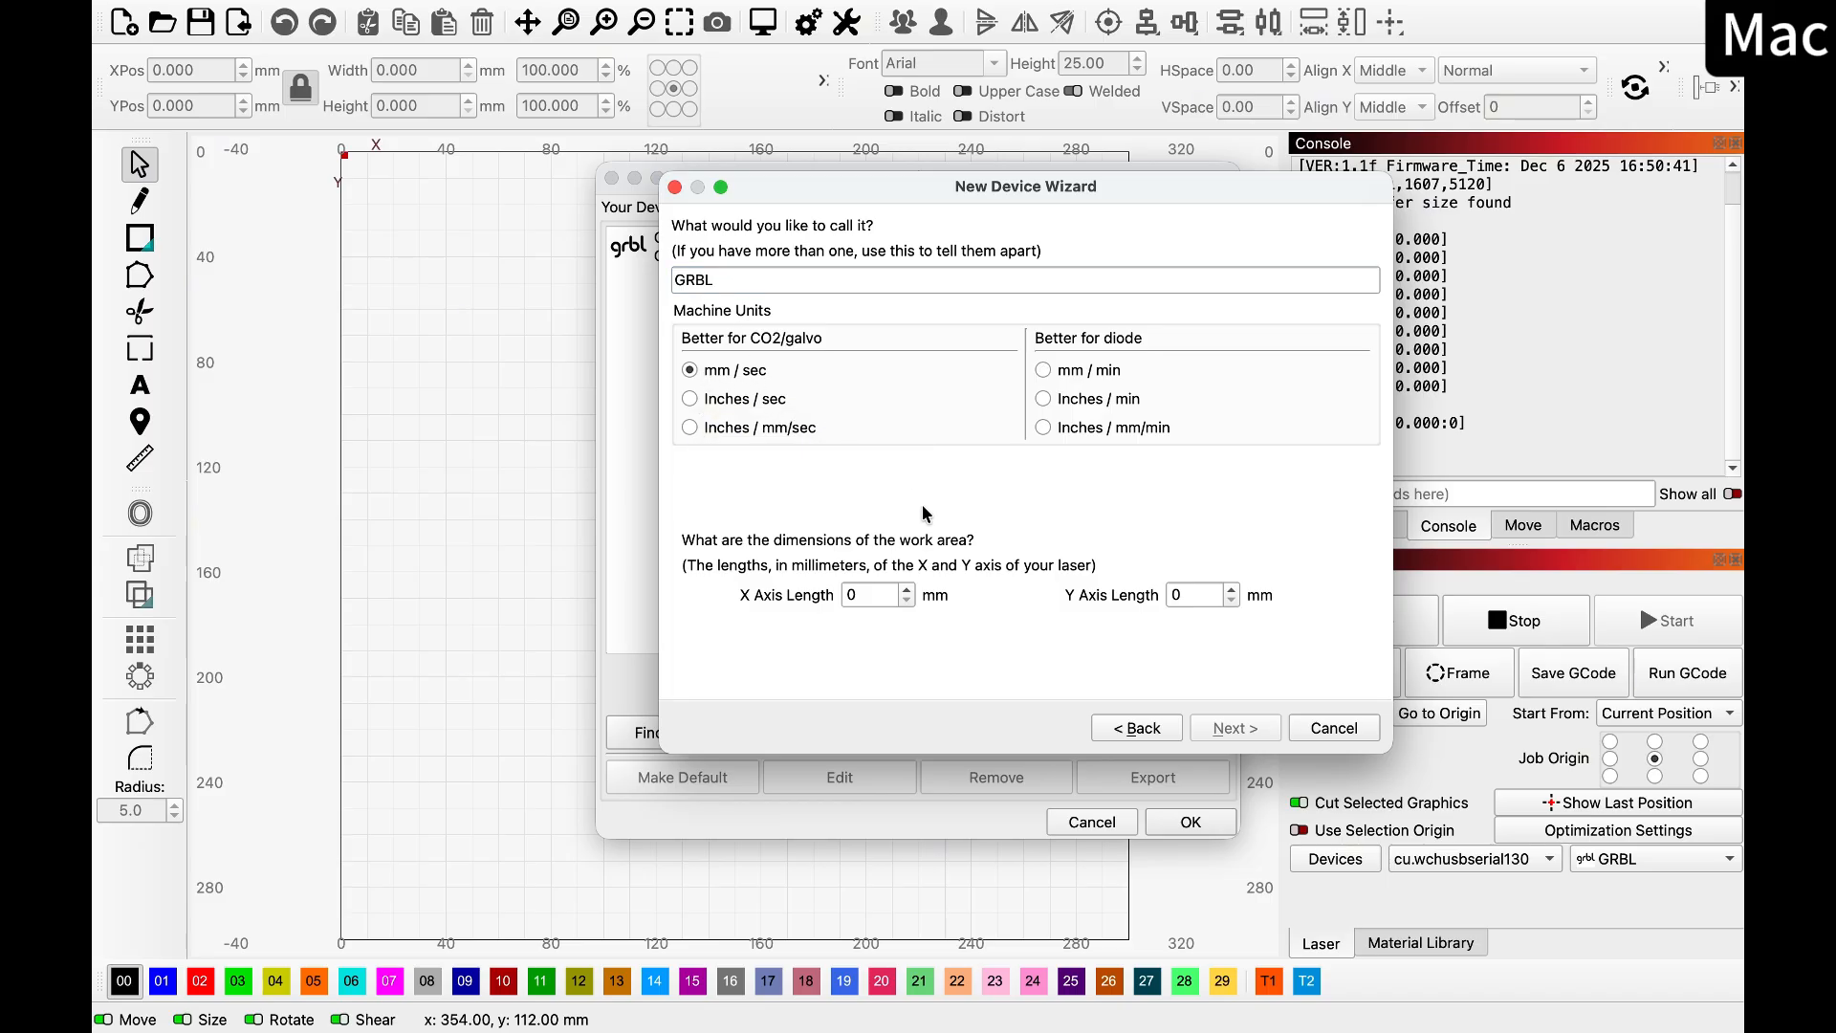
click(877, 596)
text(600)
click(1171, 593)
text(400)
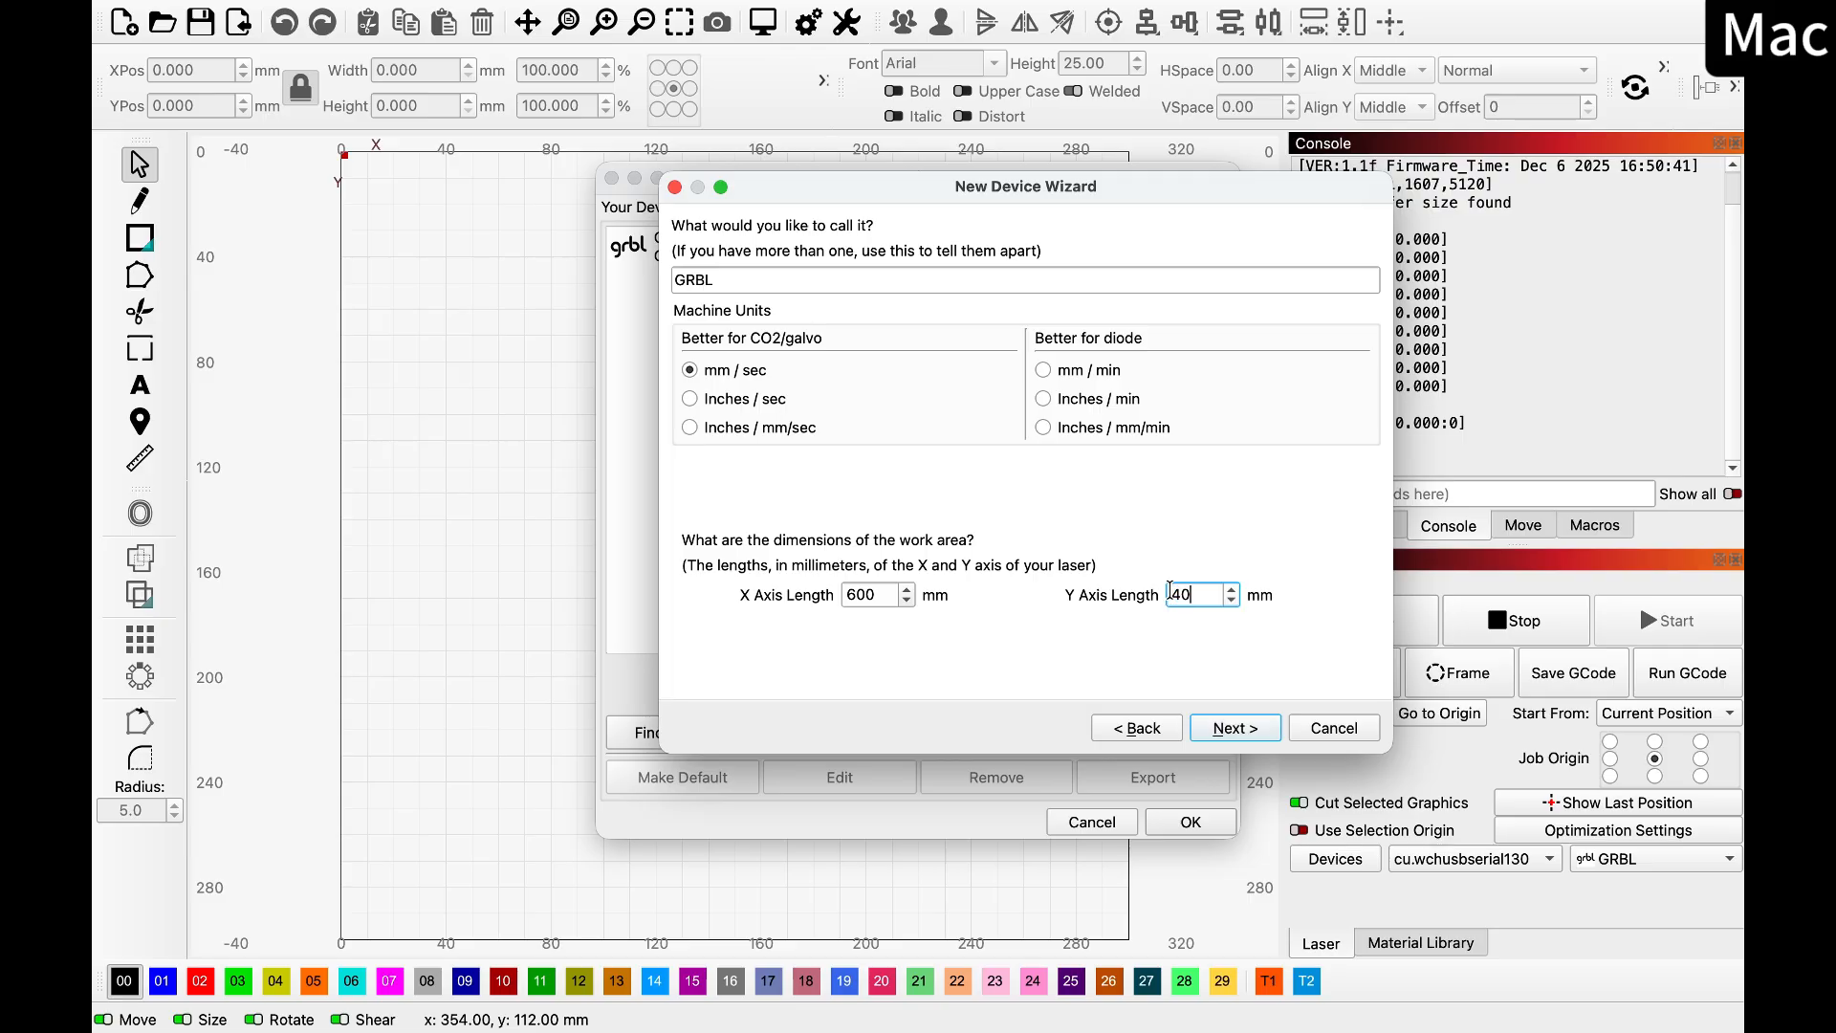
click(1214, 728)
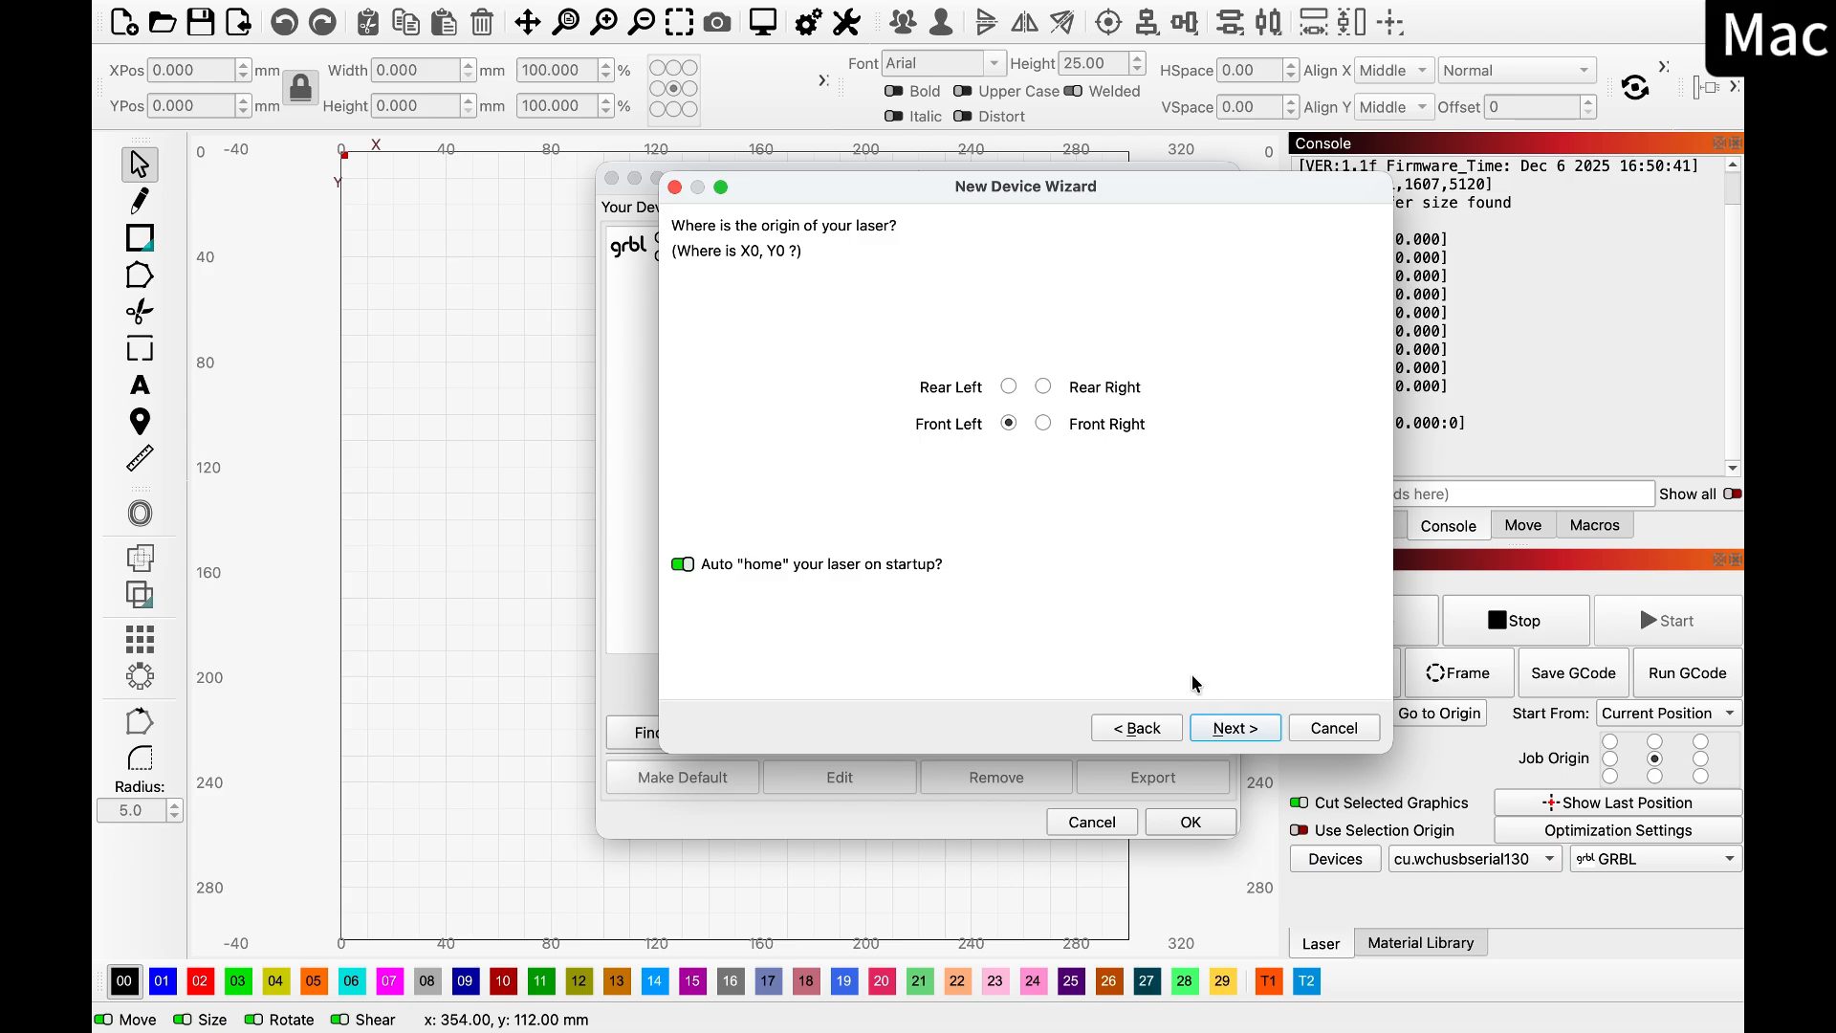
Set the laser origin to rear left, disable auto-homing on startup, and add the new device
click(1008, 388)
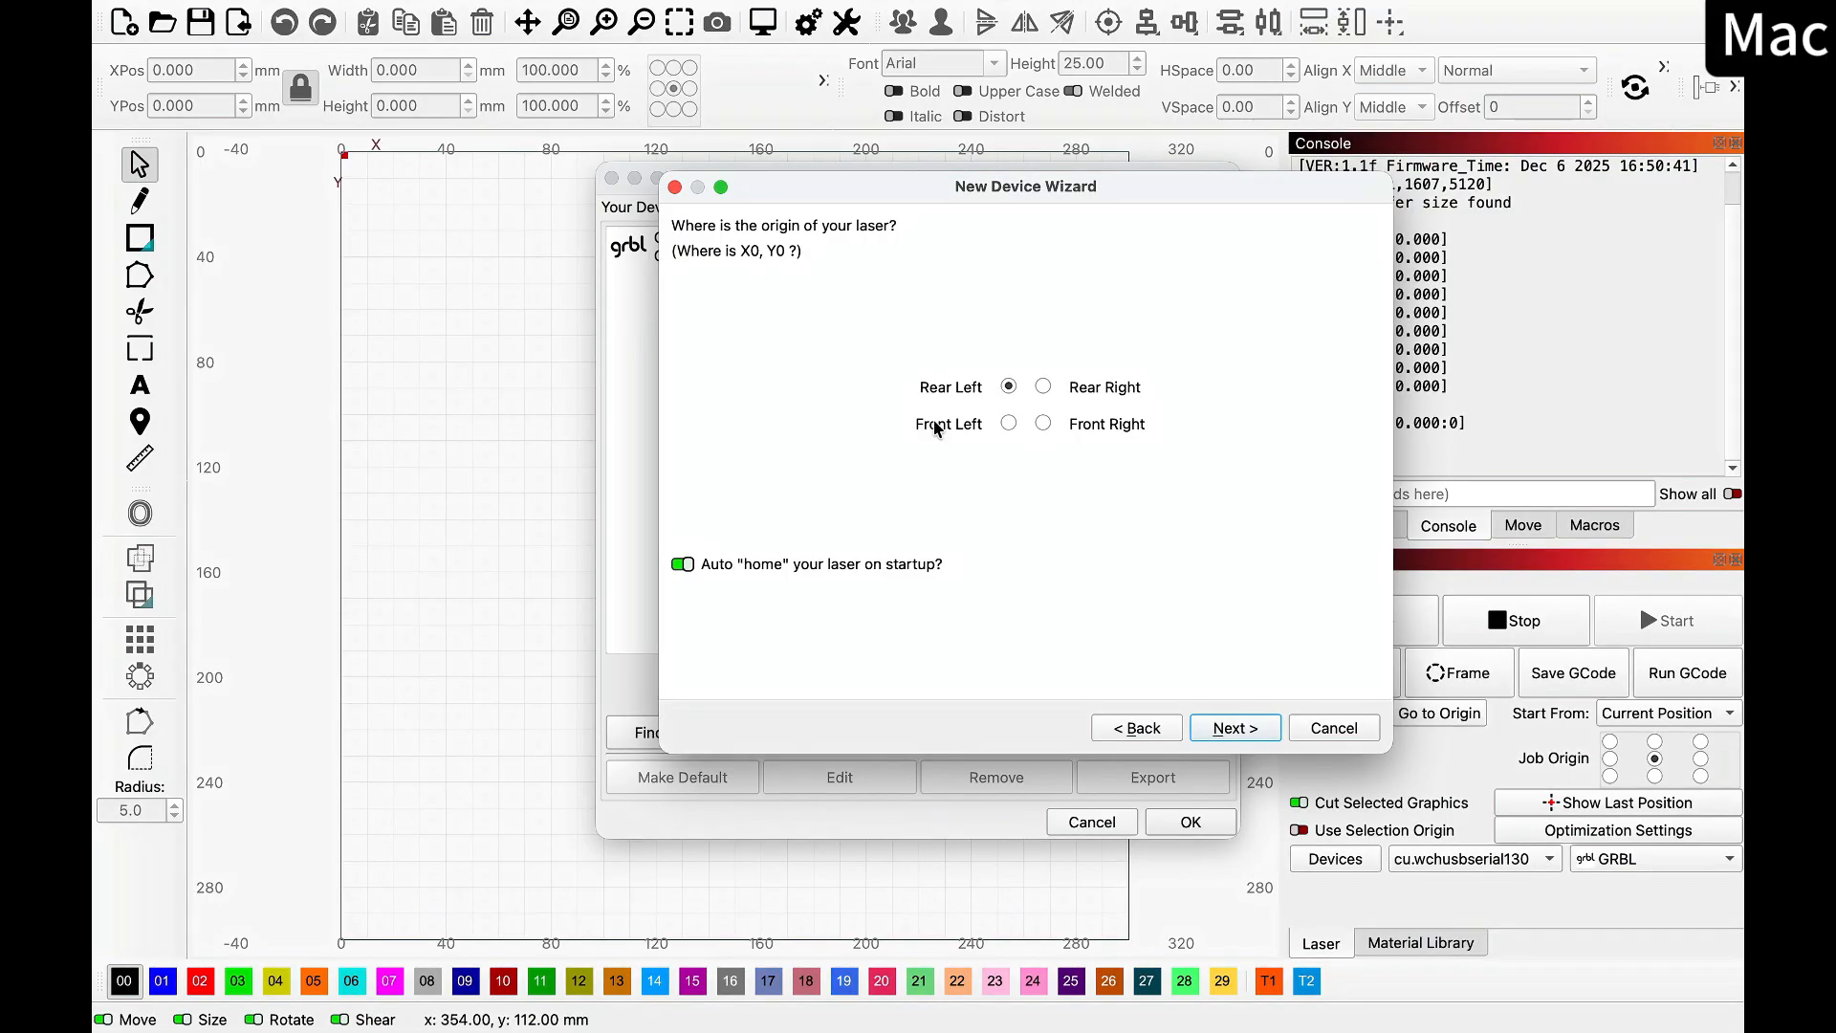
click(690, 566)
click(1246, 731)
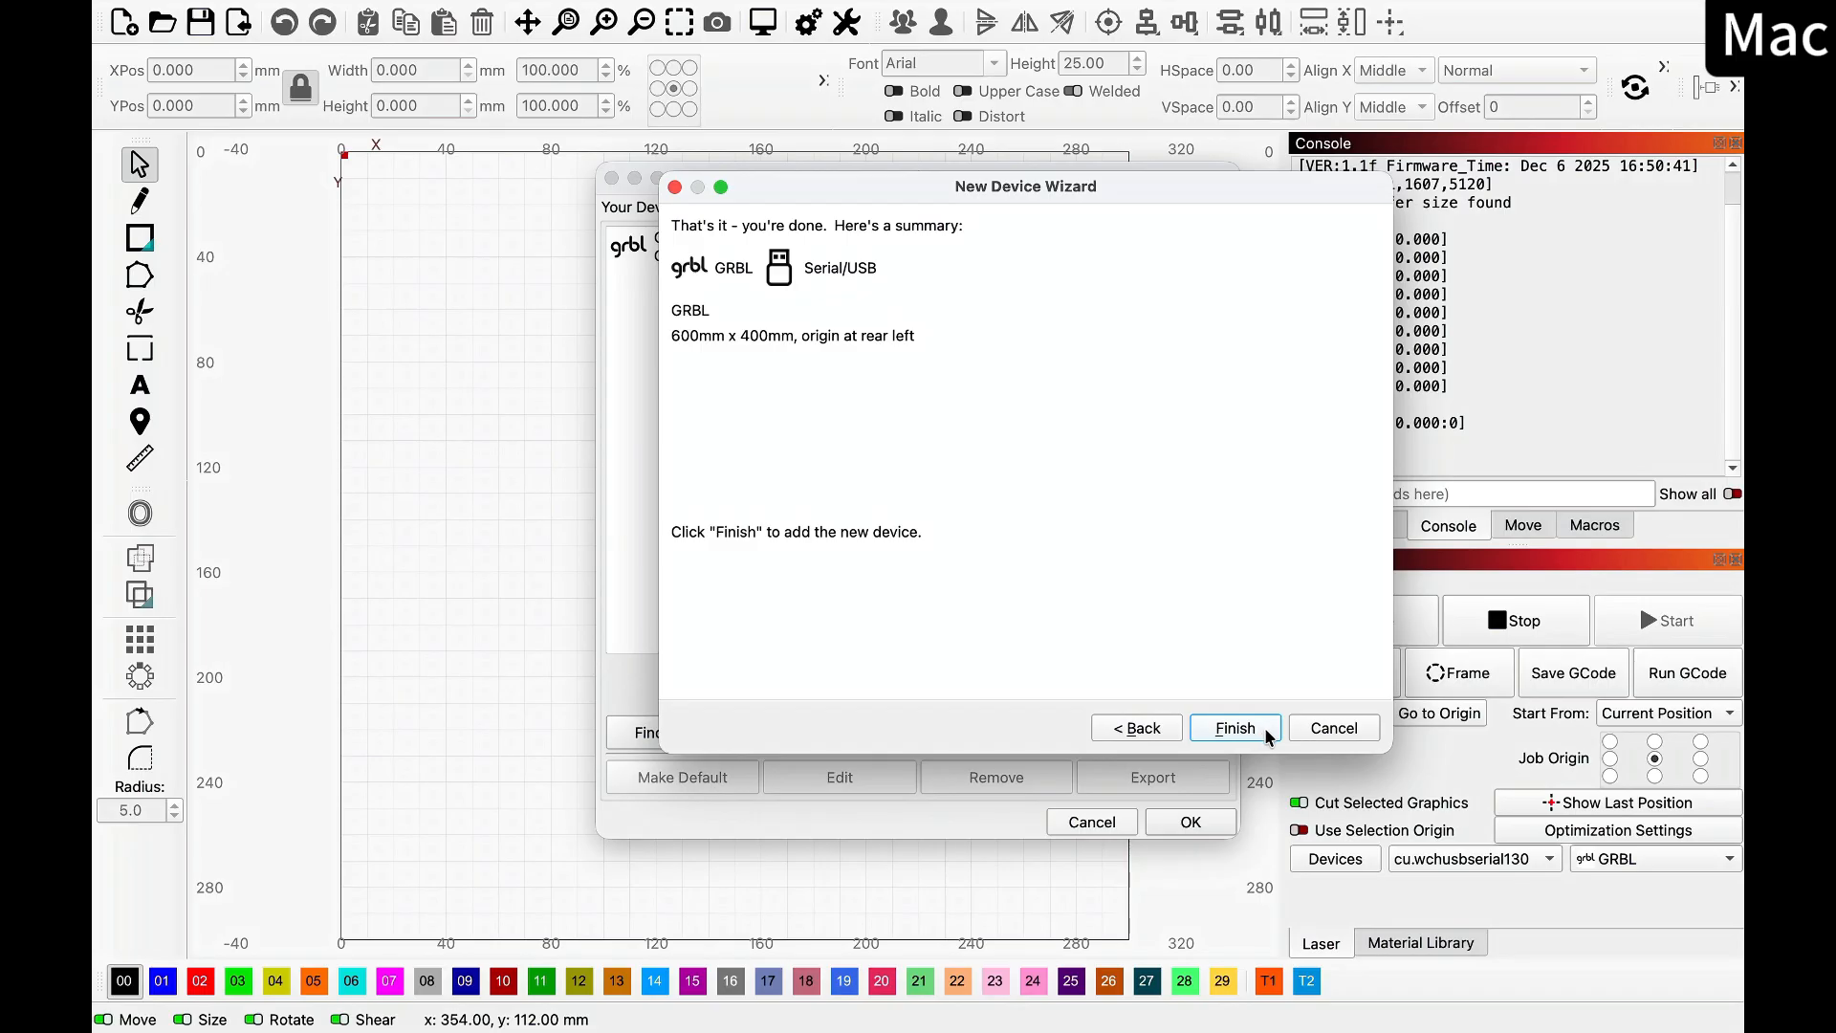
click(1265, 732)
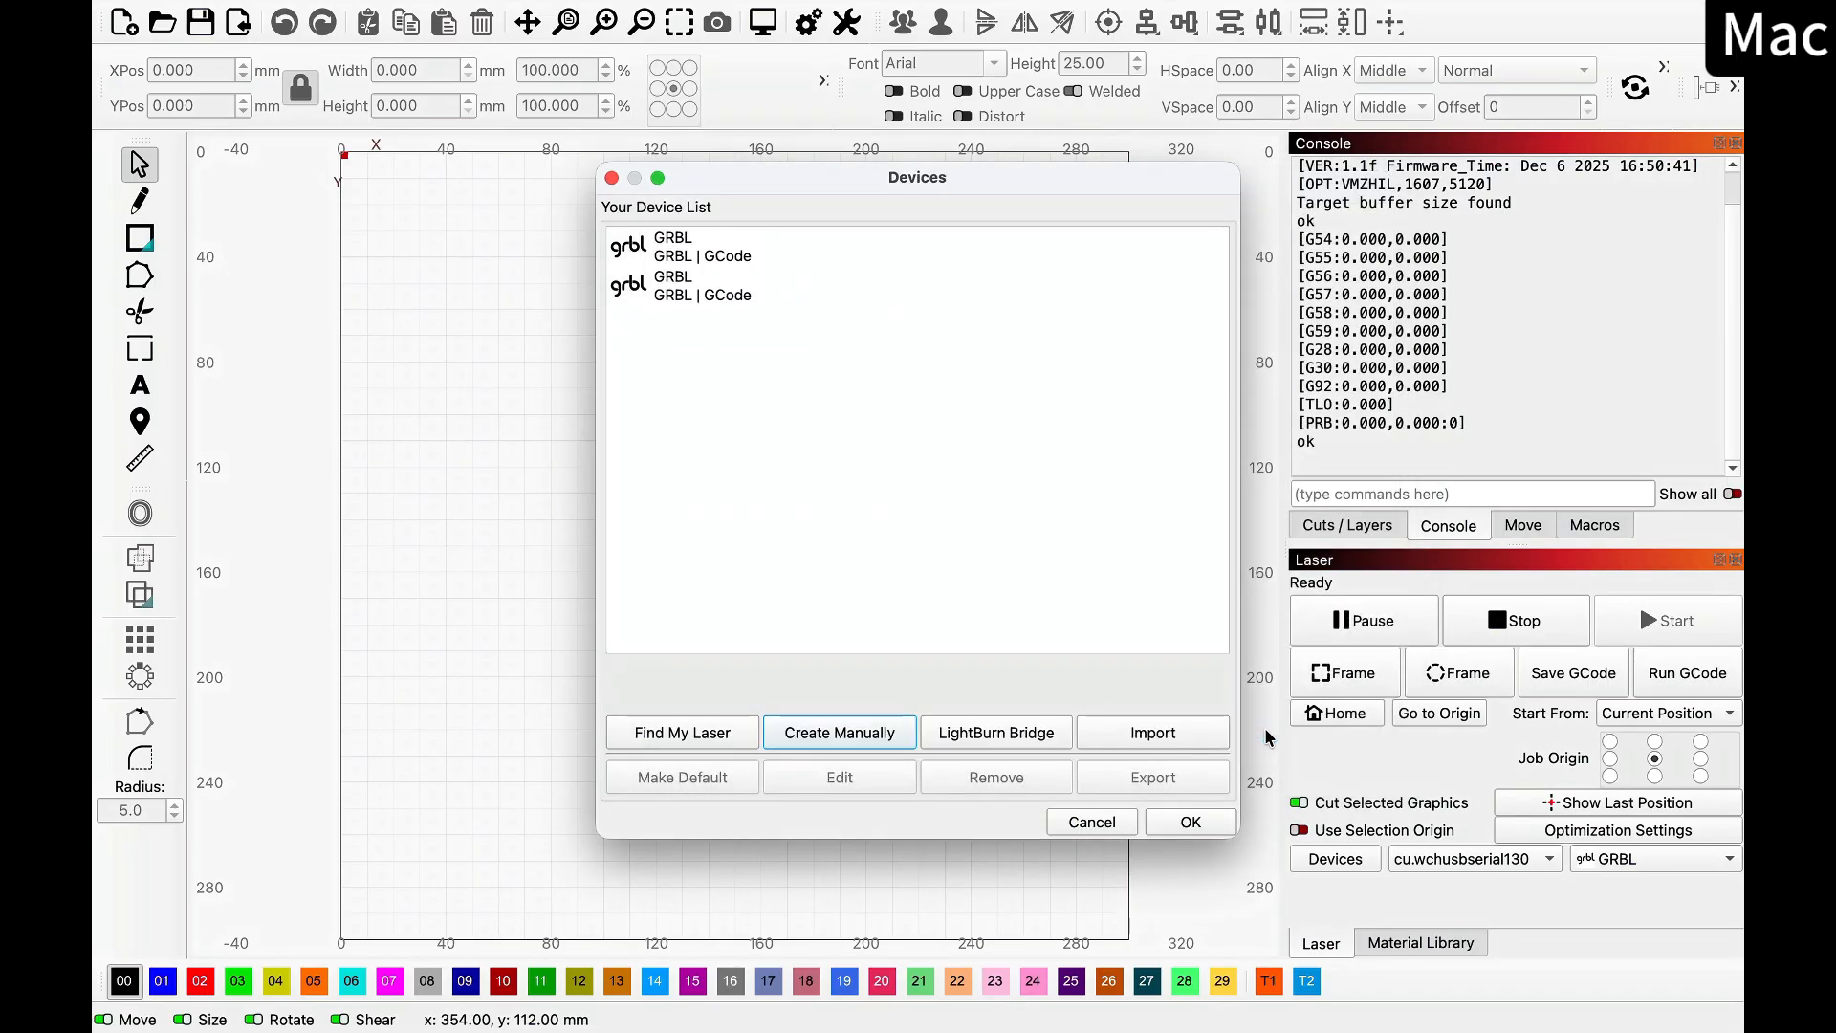
Make the newly added second GRBL device the active one and show the console
click(858, 293)
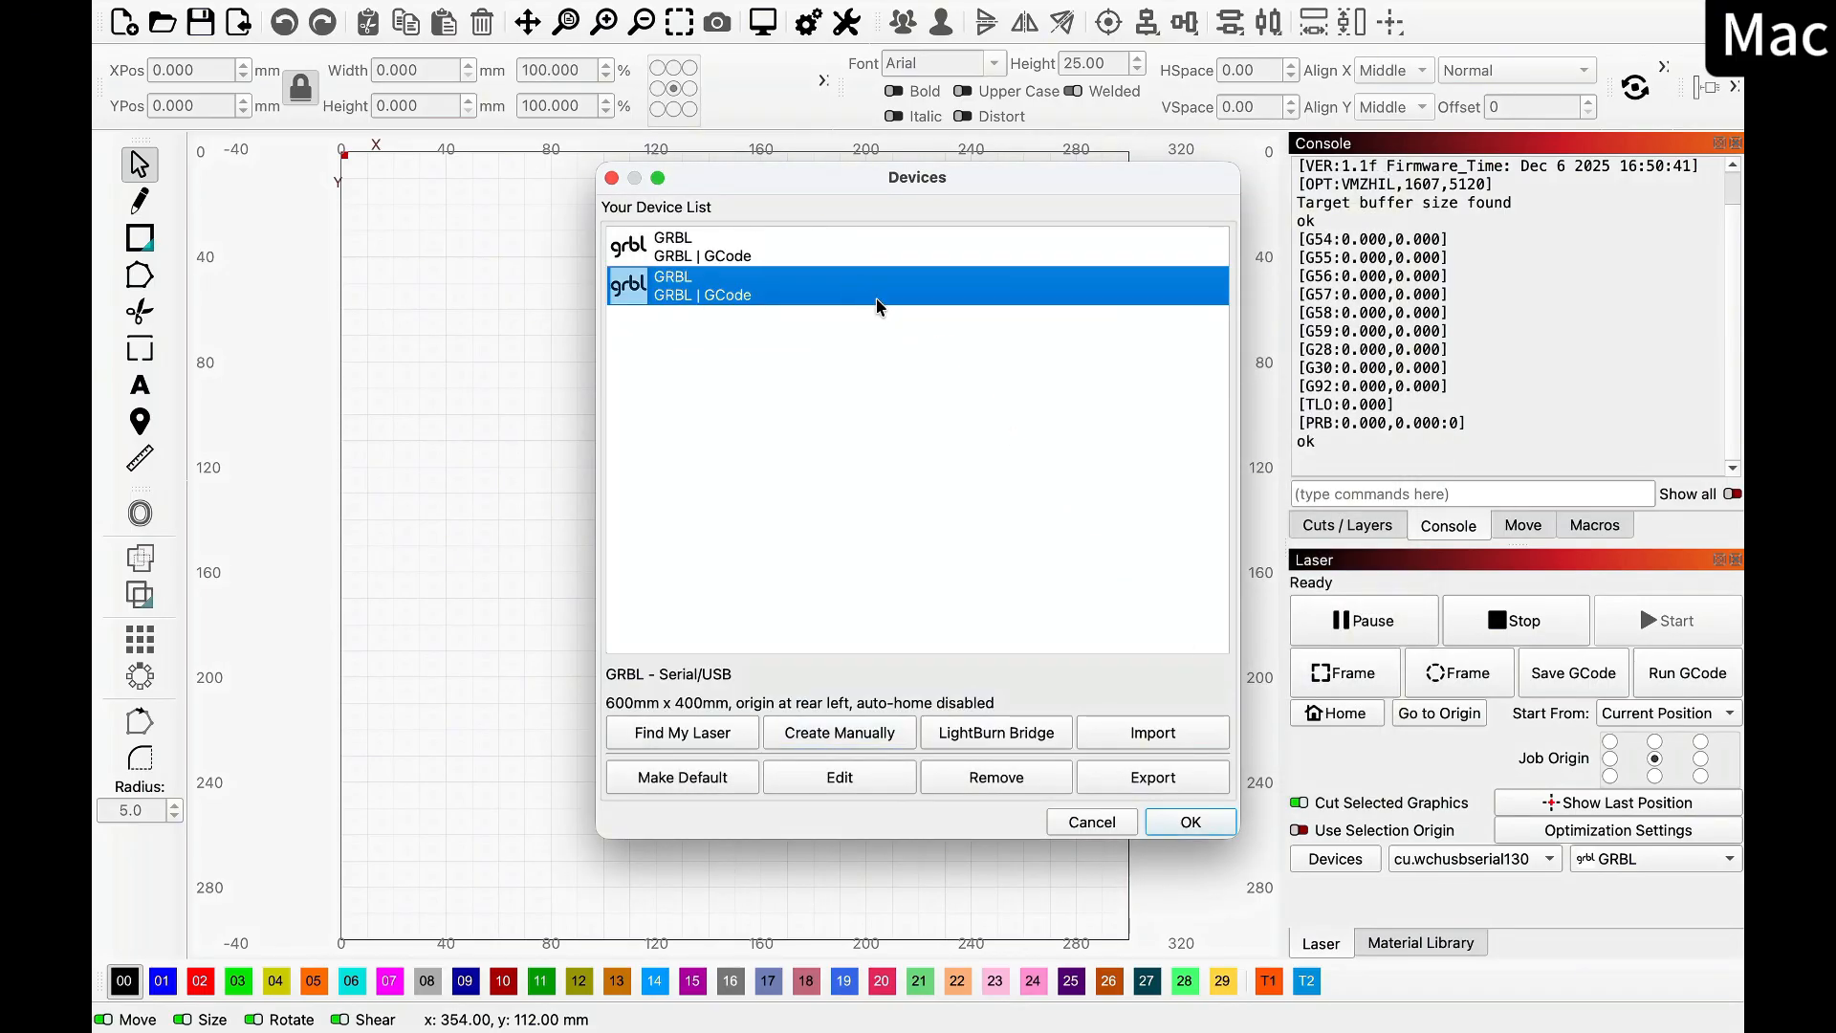
click(1185, 834)
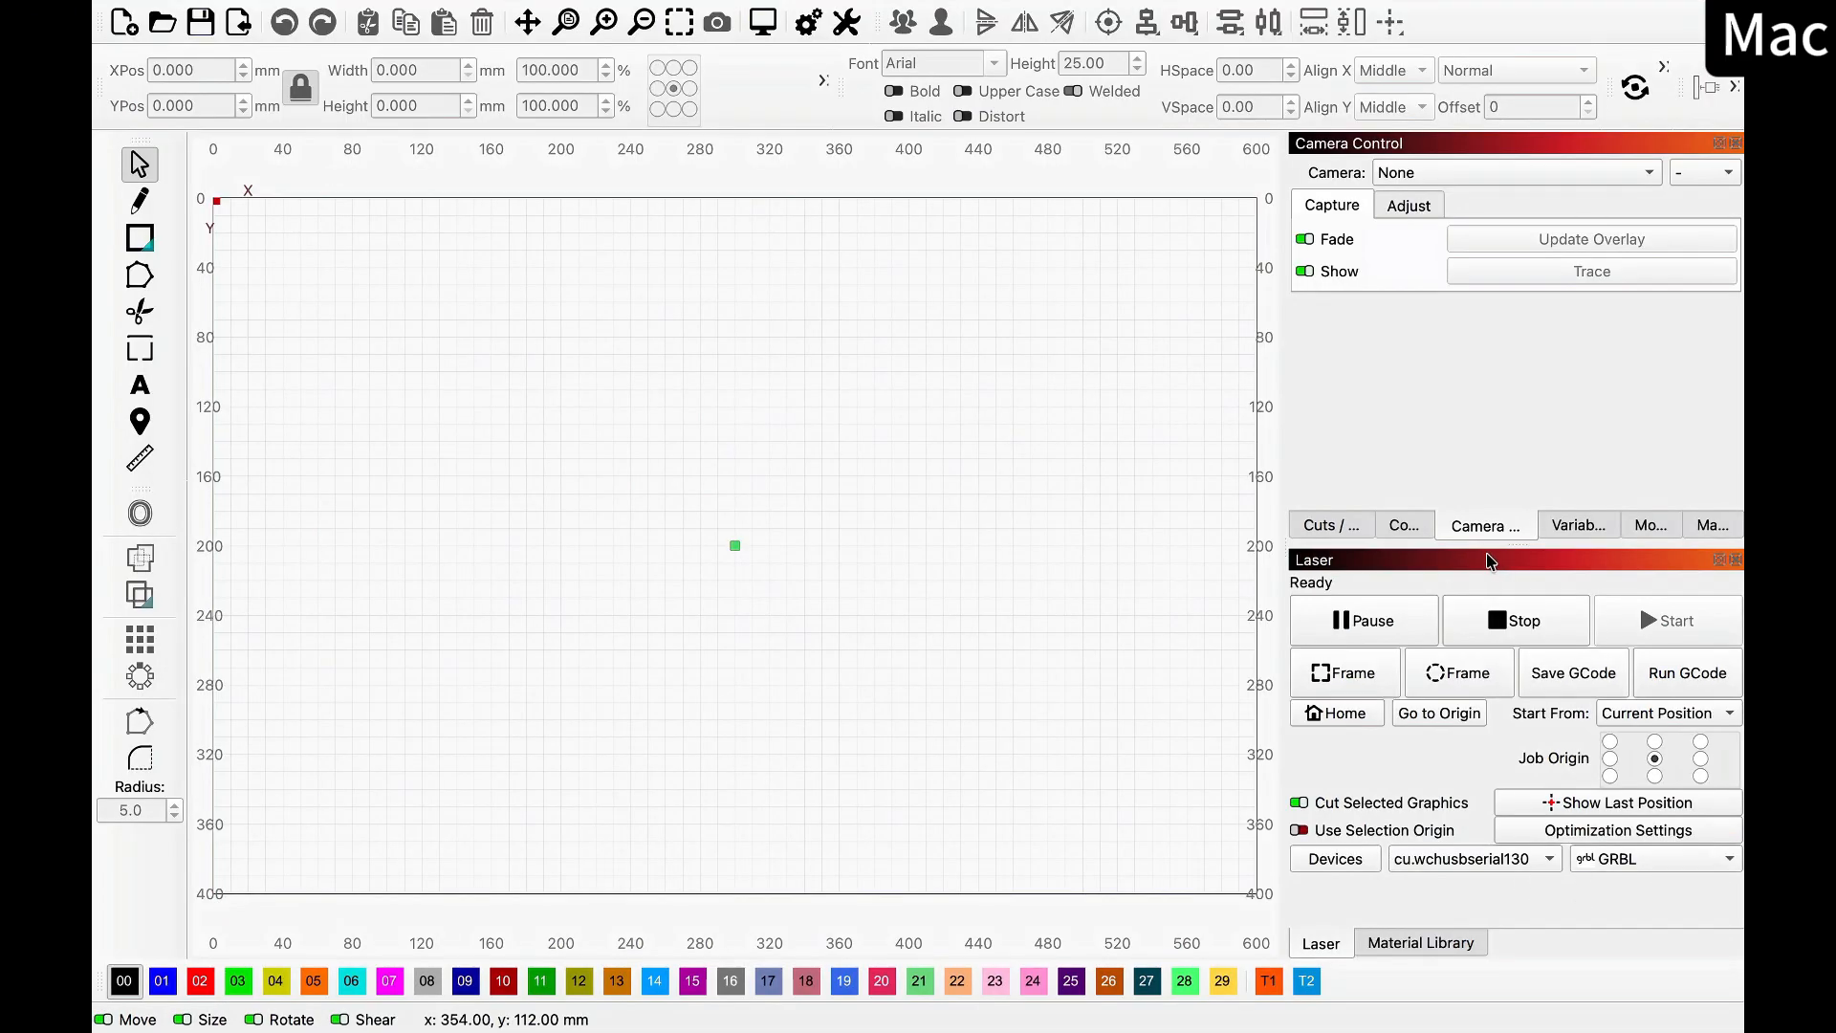
click(1404, 524)
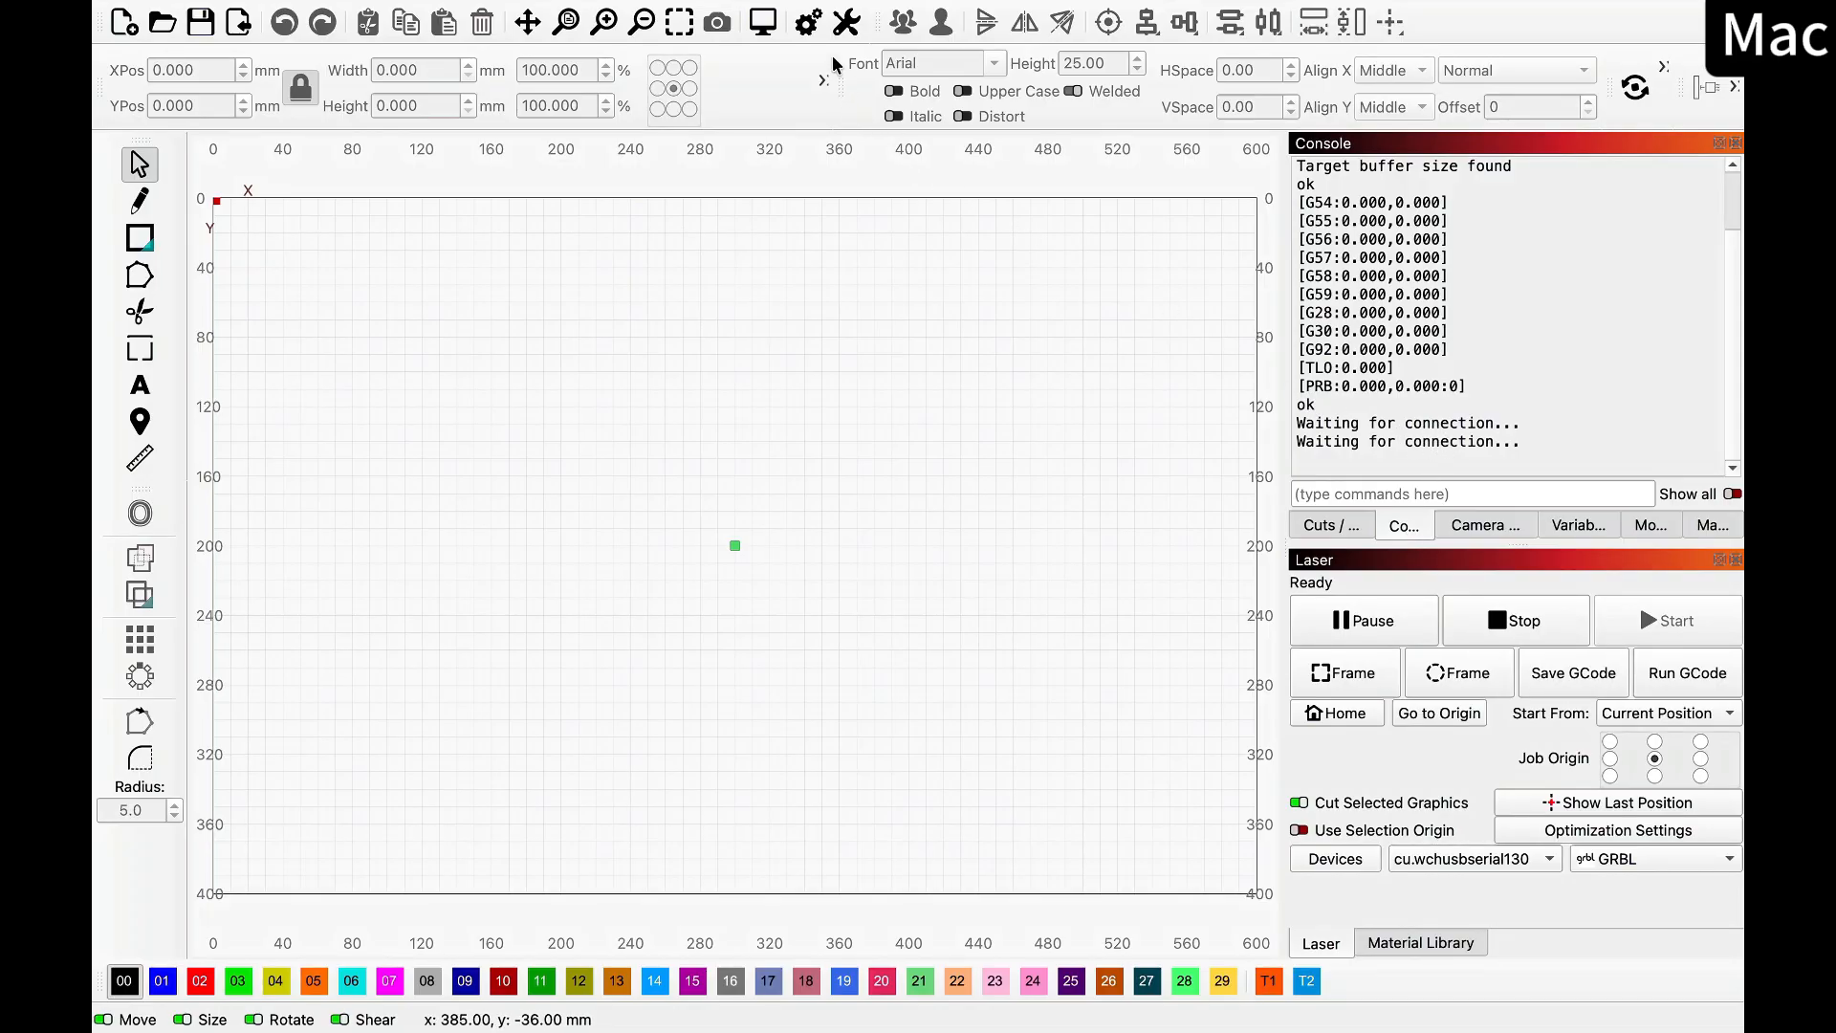
Set the GRBL device's baud rate to 921,600 in its basic device settings and apply the change
click(844, 25)
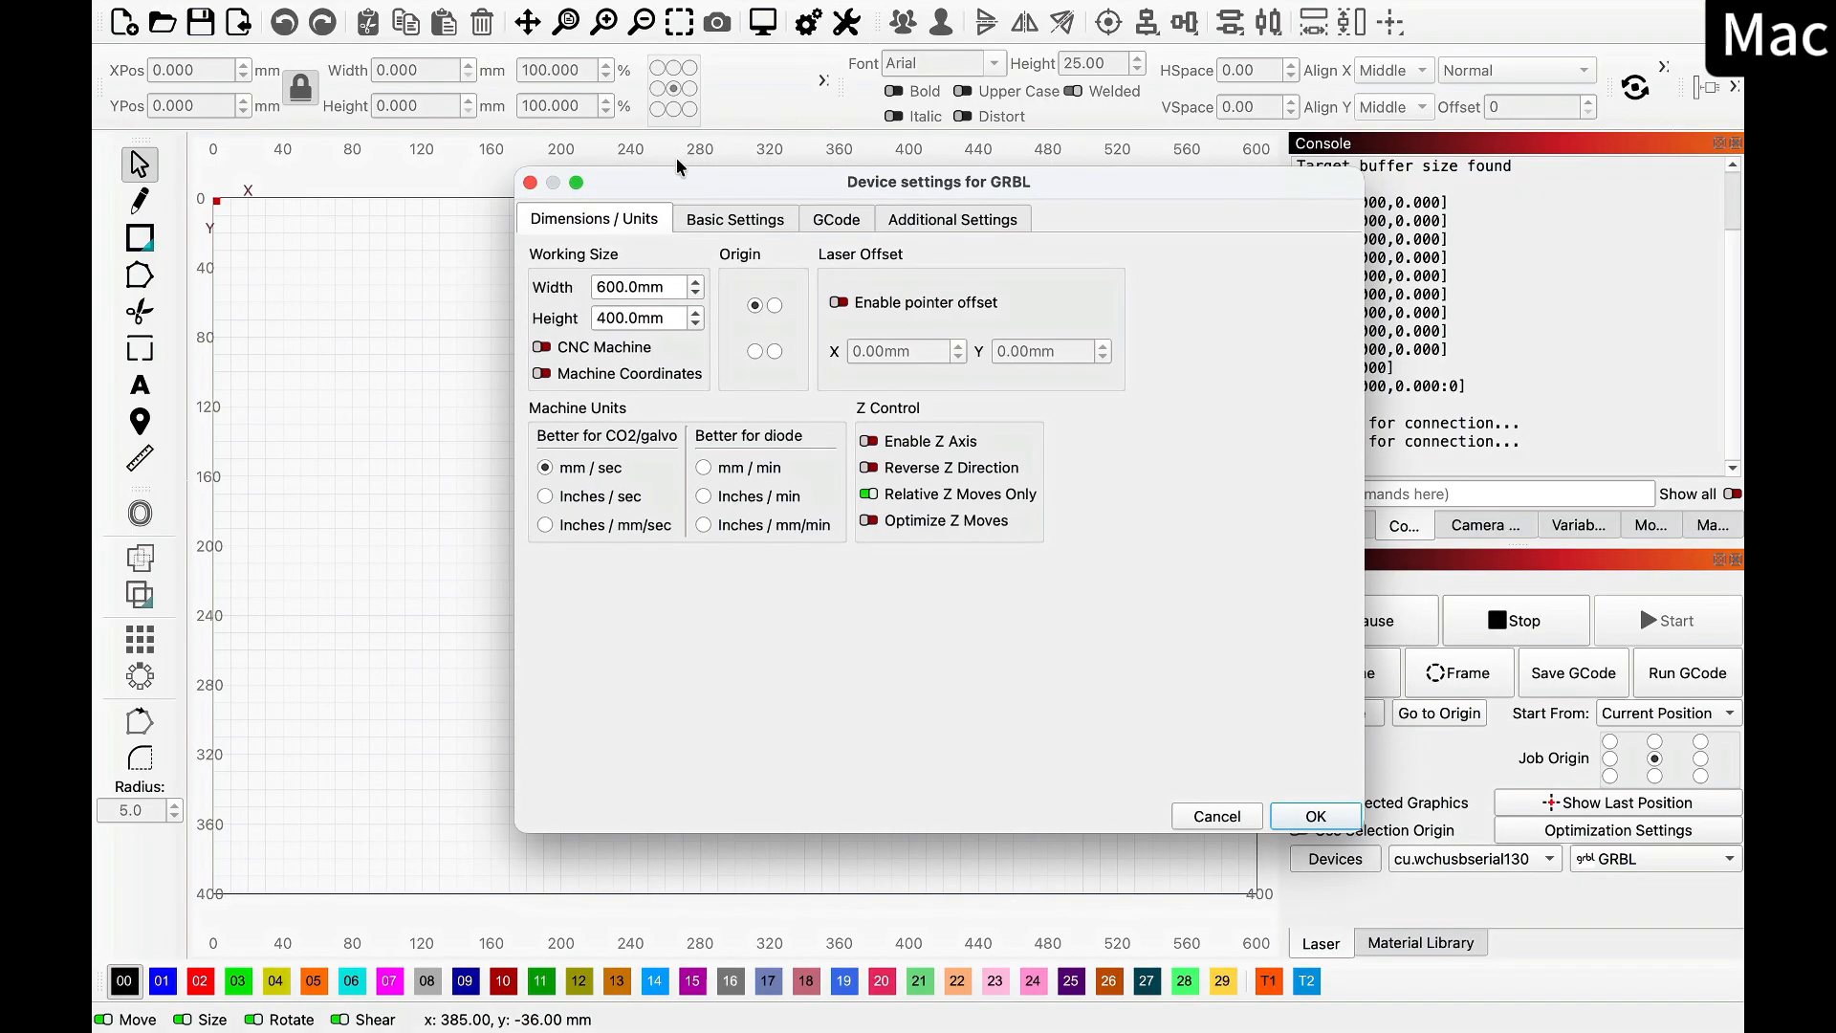
click(790, 229)
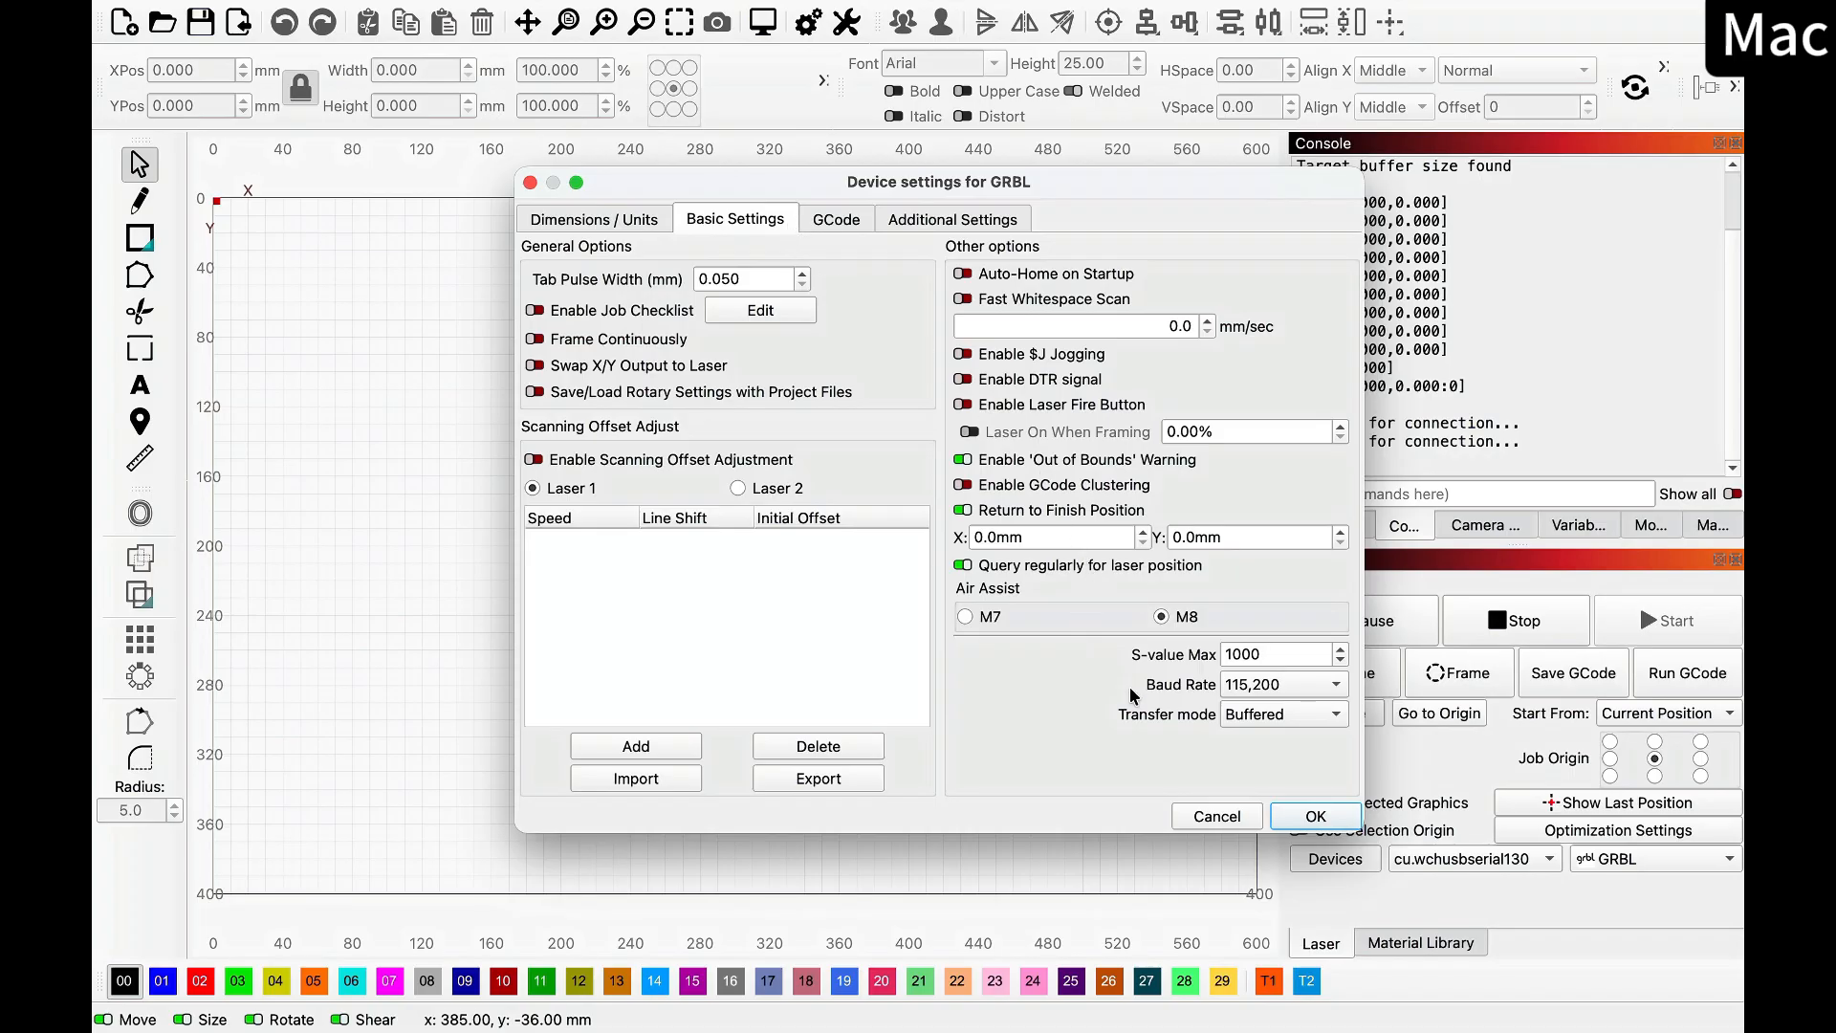
click(1331, 690)
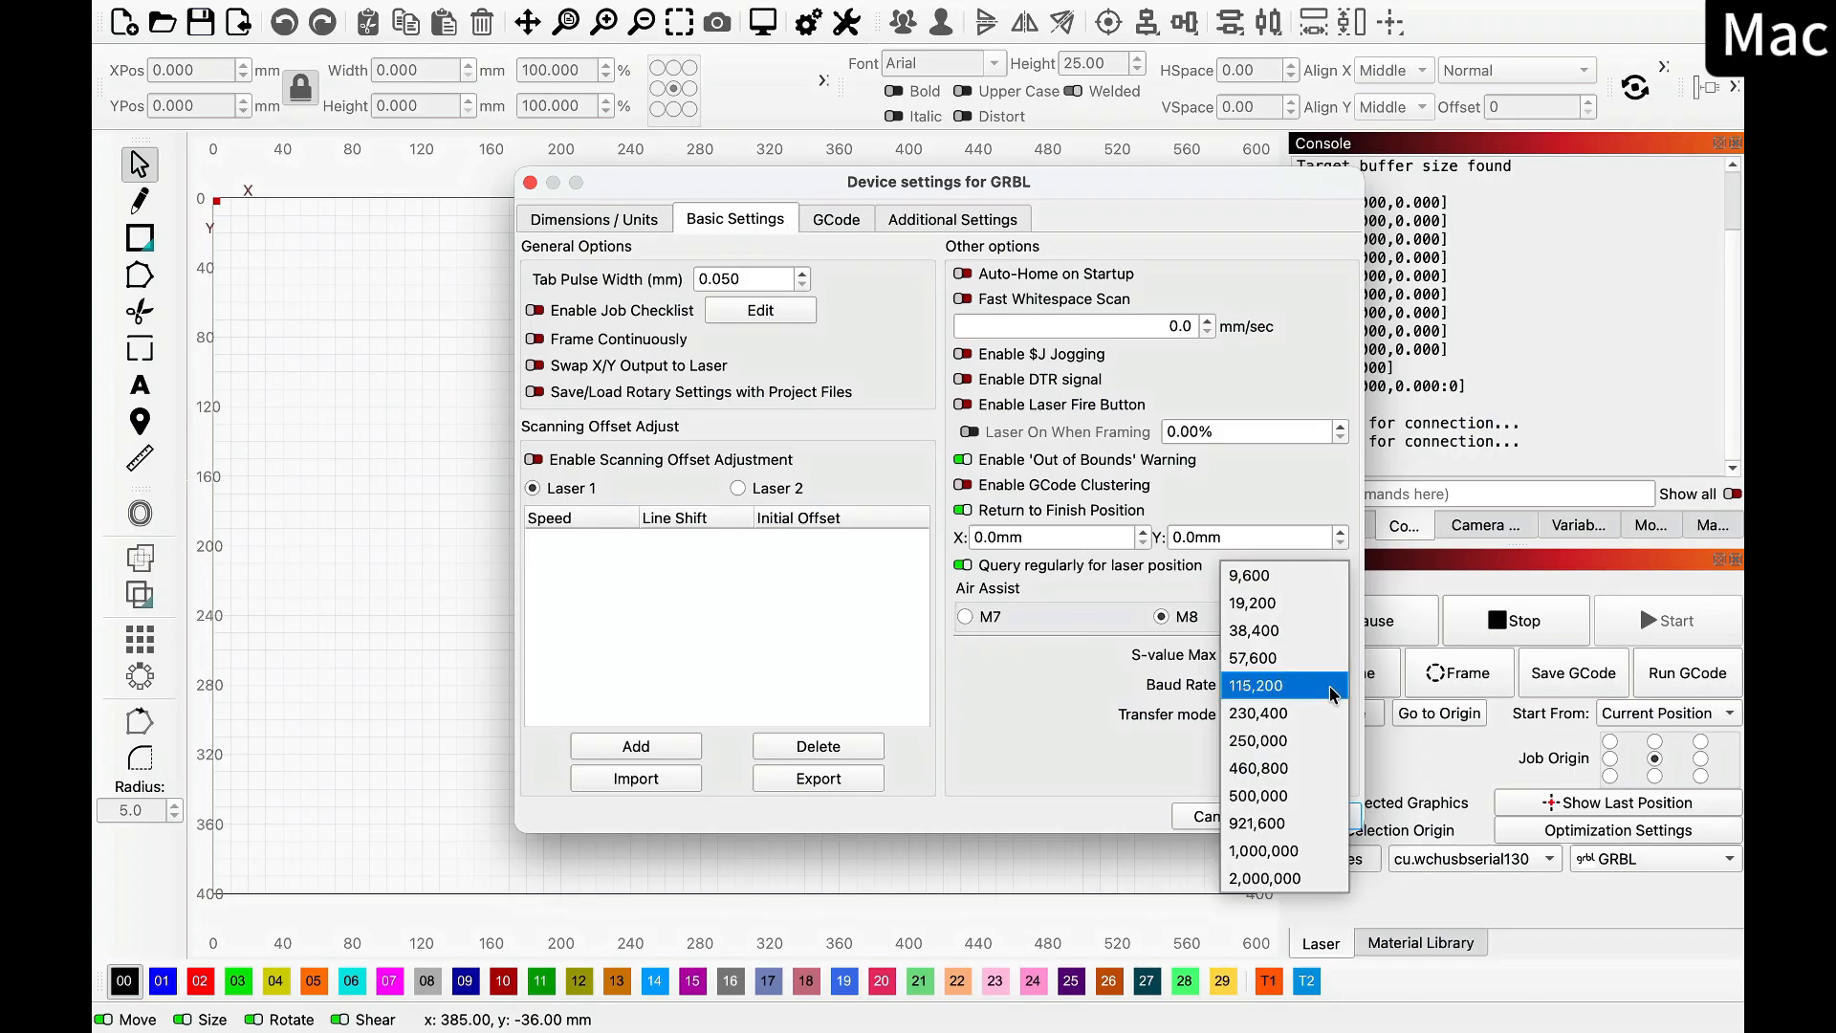
click(1304, 824)
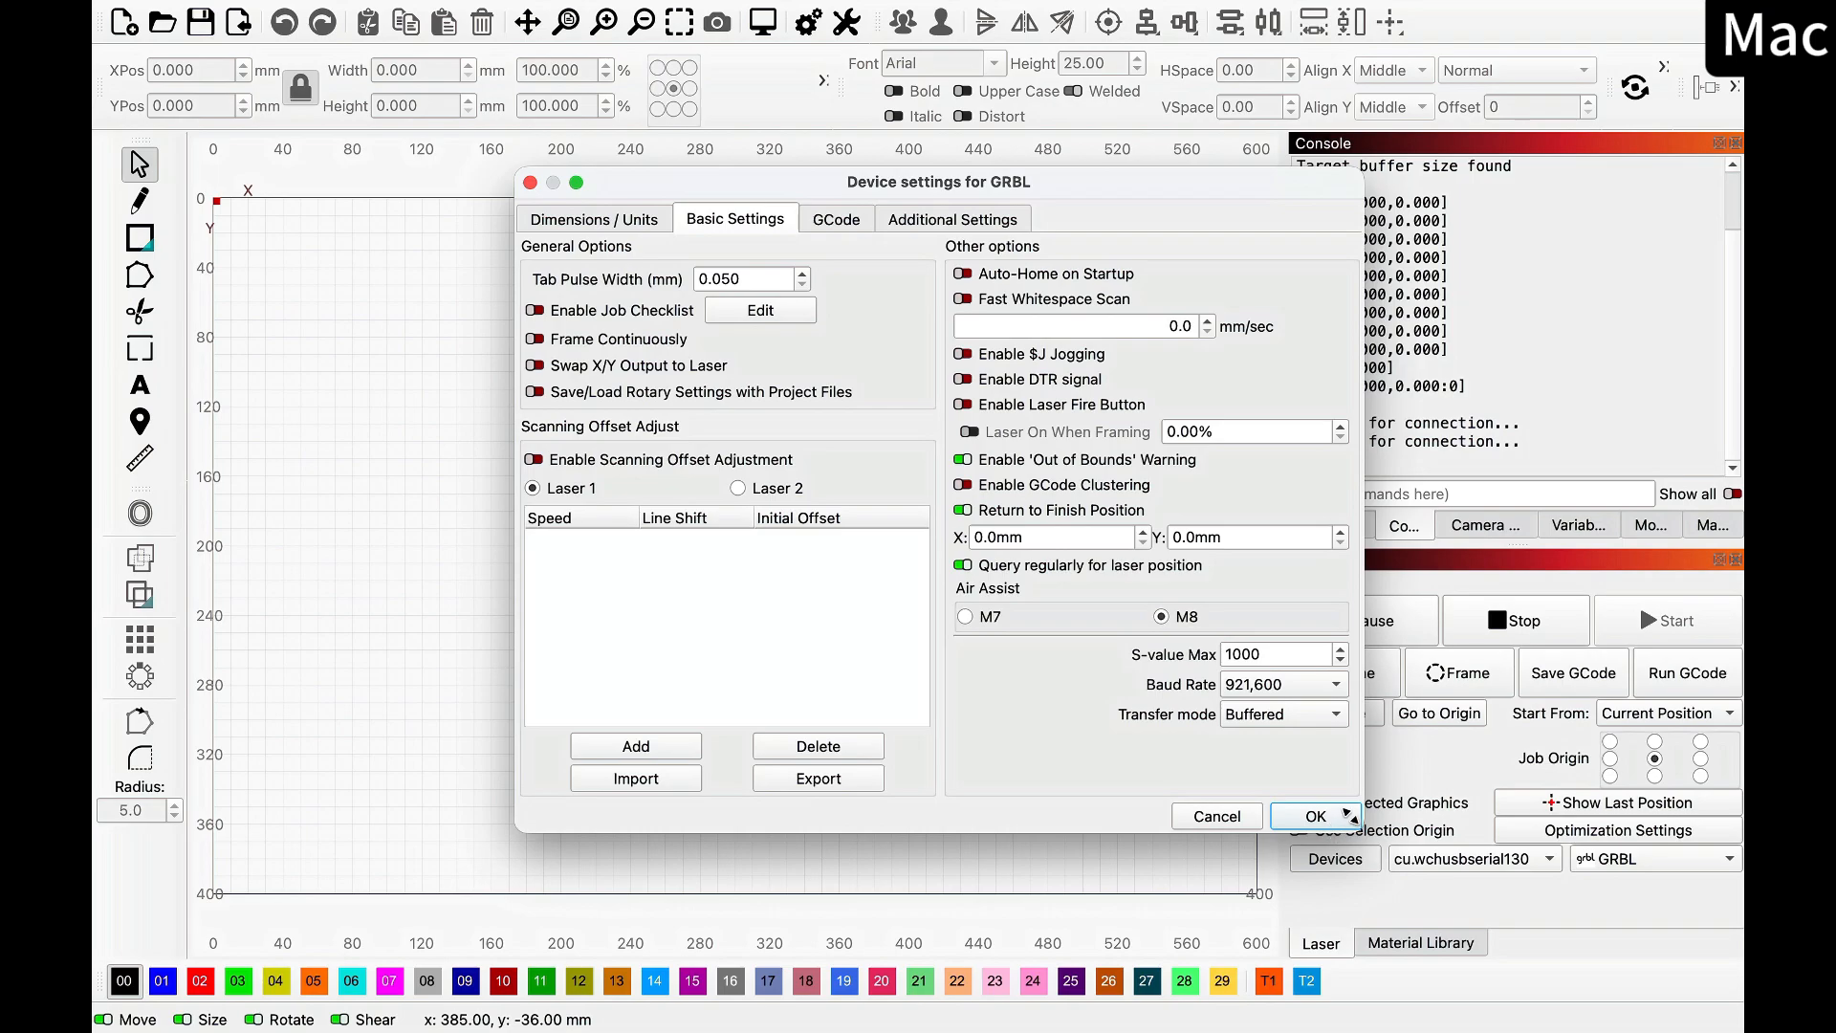
click(1338, 825)
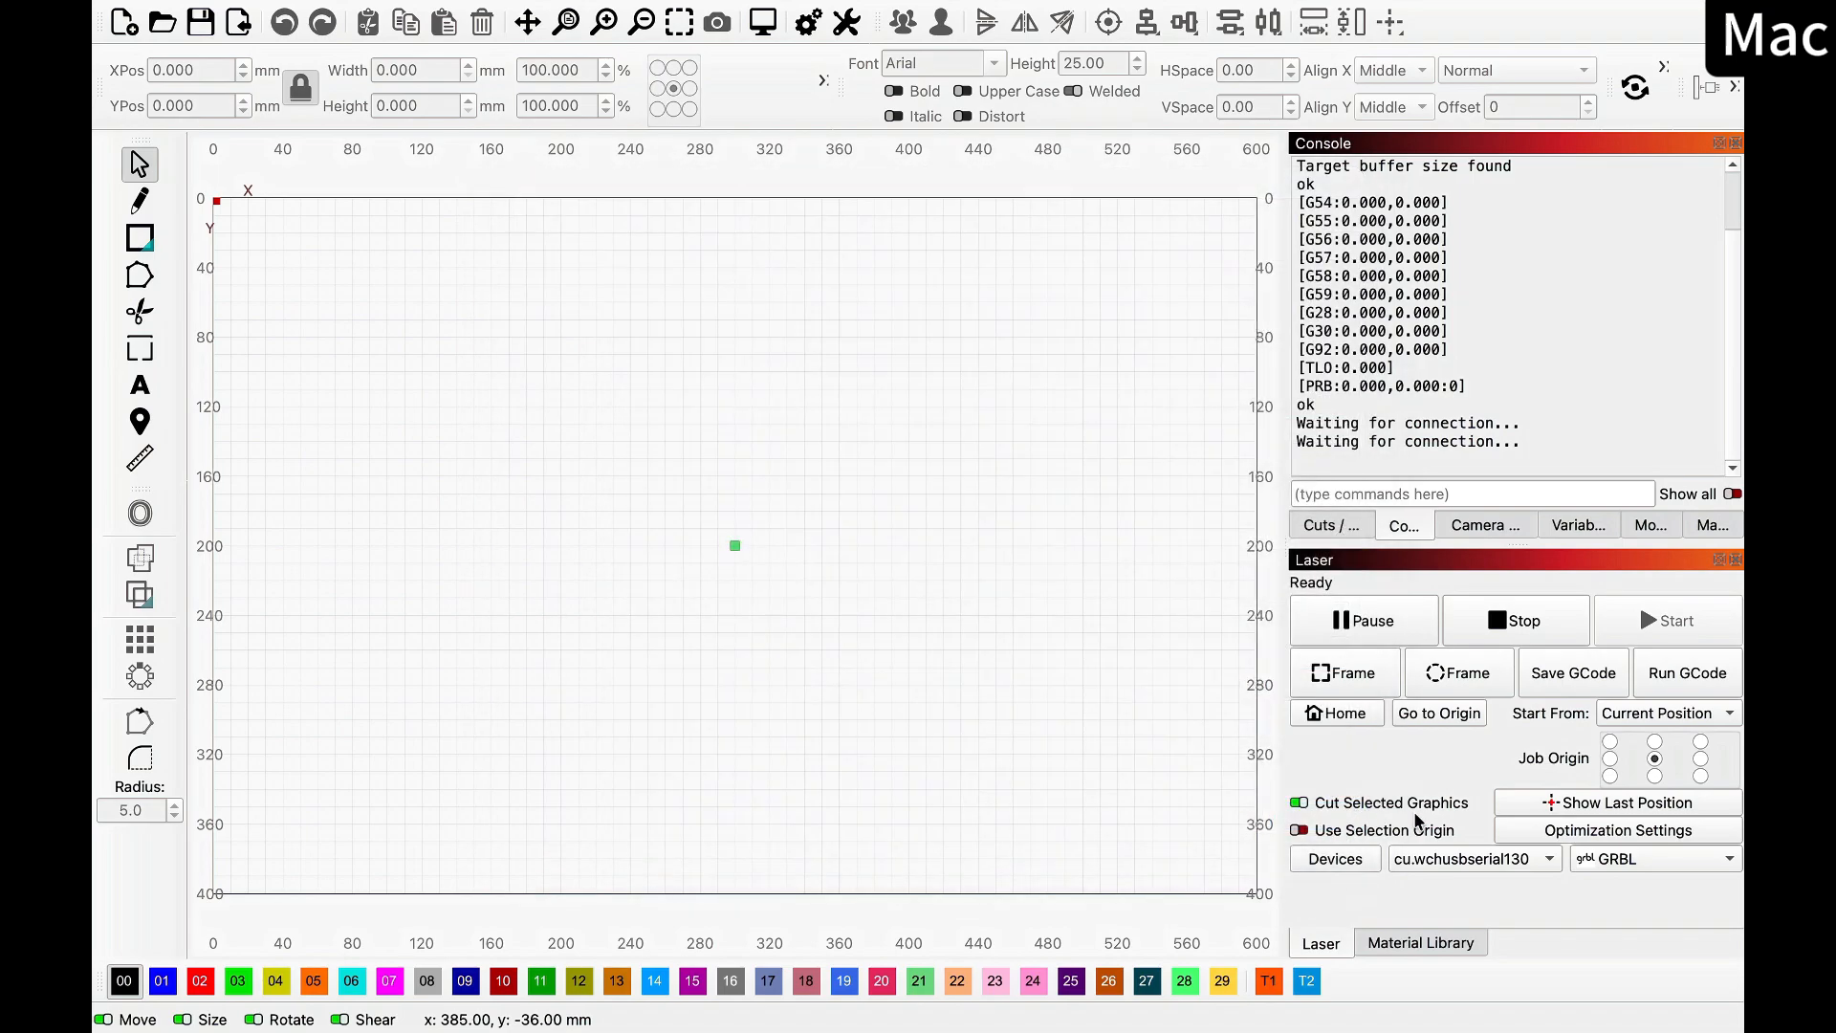
Reconnect the laser by clearing its port and choosing cu.wchusbserial130 again, and check the controller's response in the console
click(1493, 865)
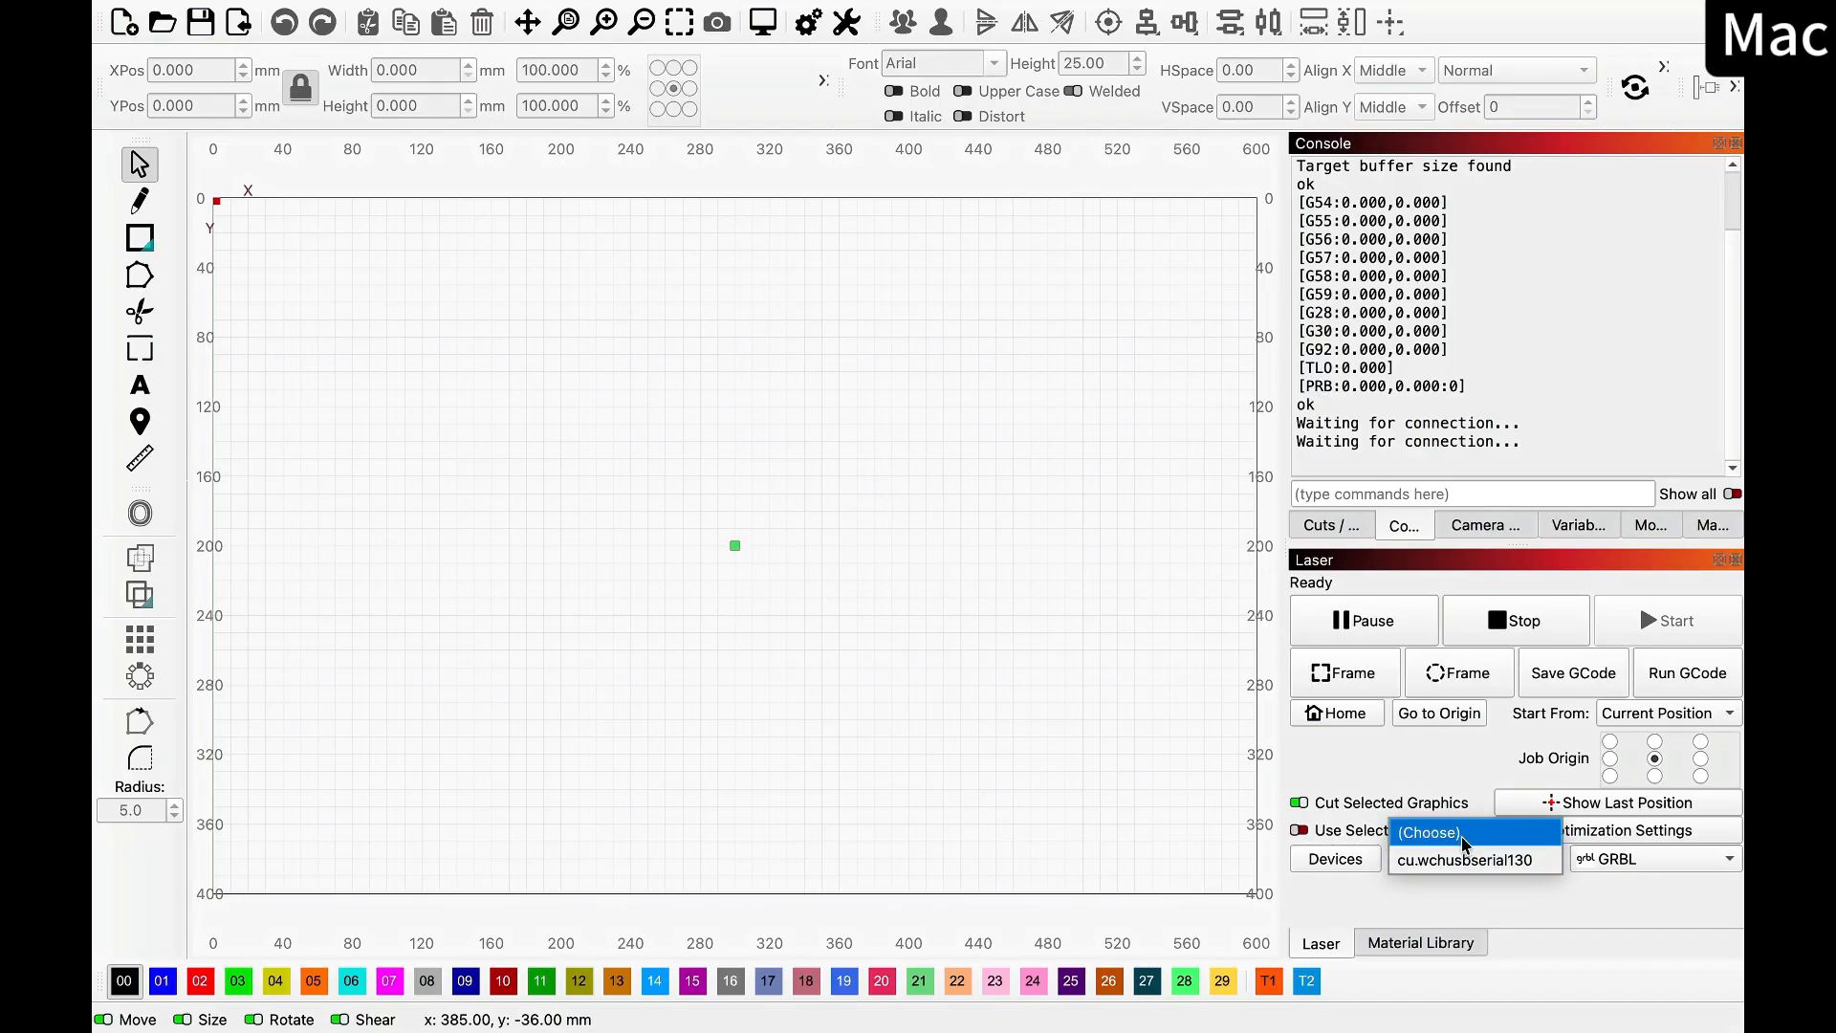
click(1472, 834)
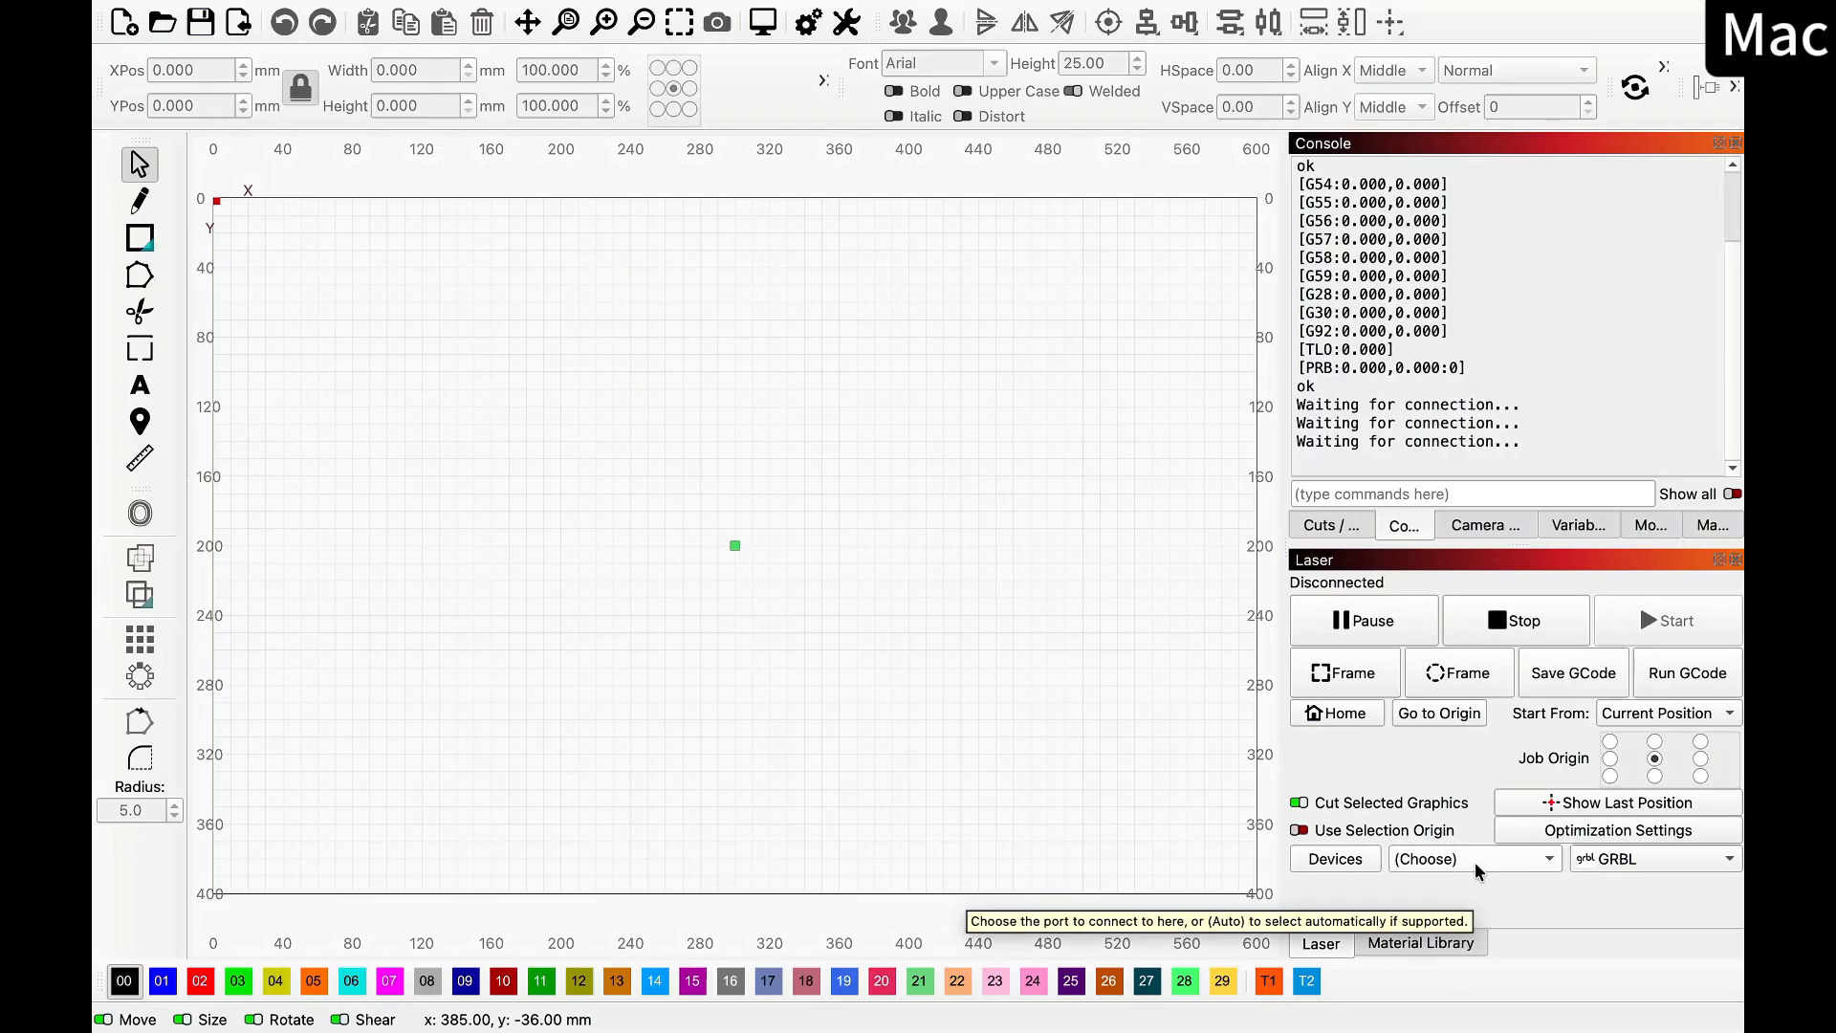
click(1473, 860)
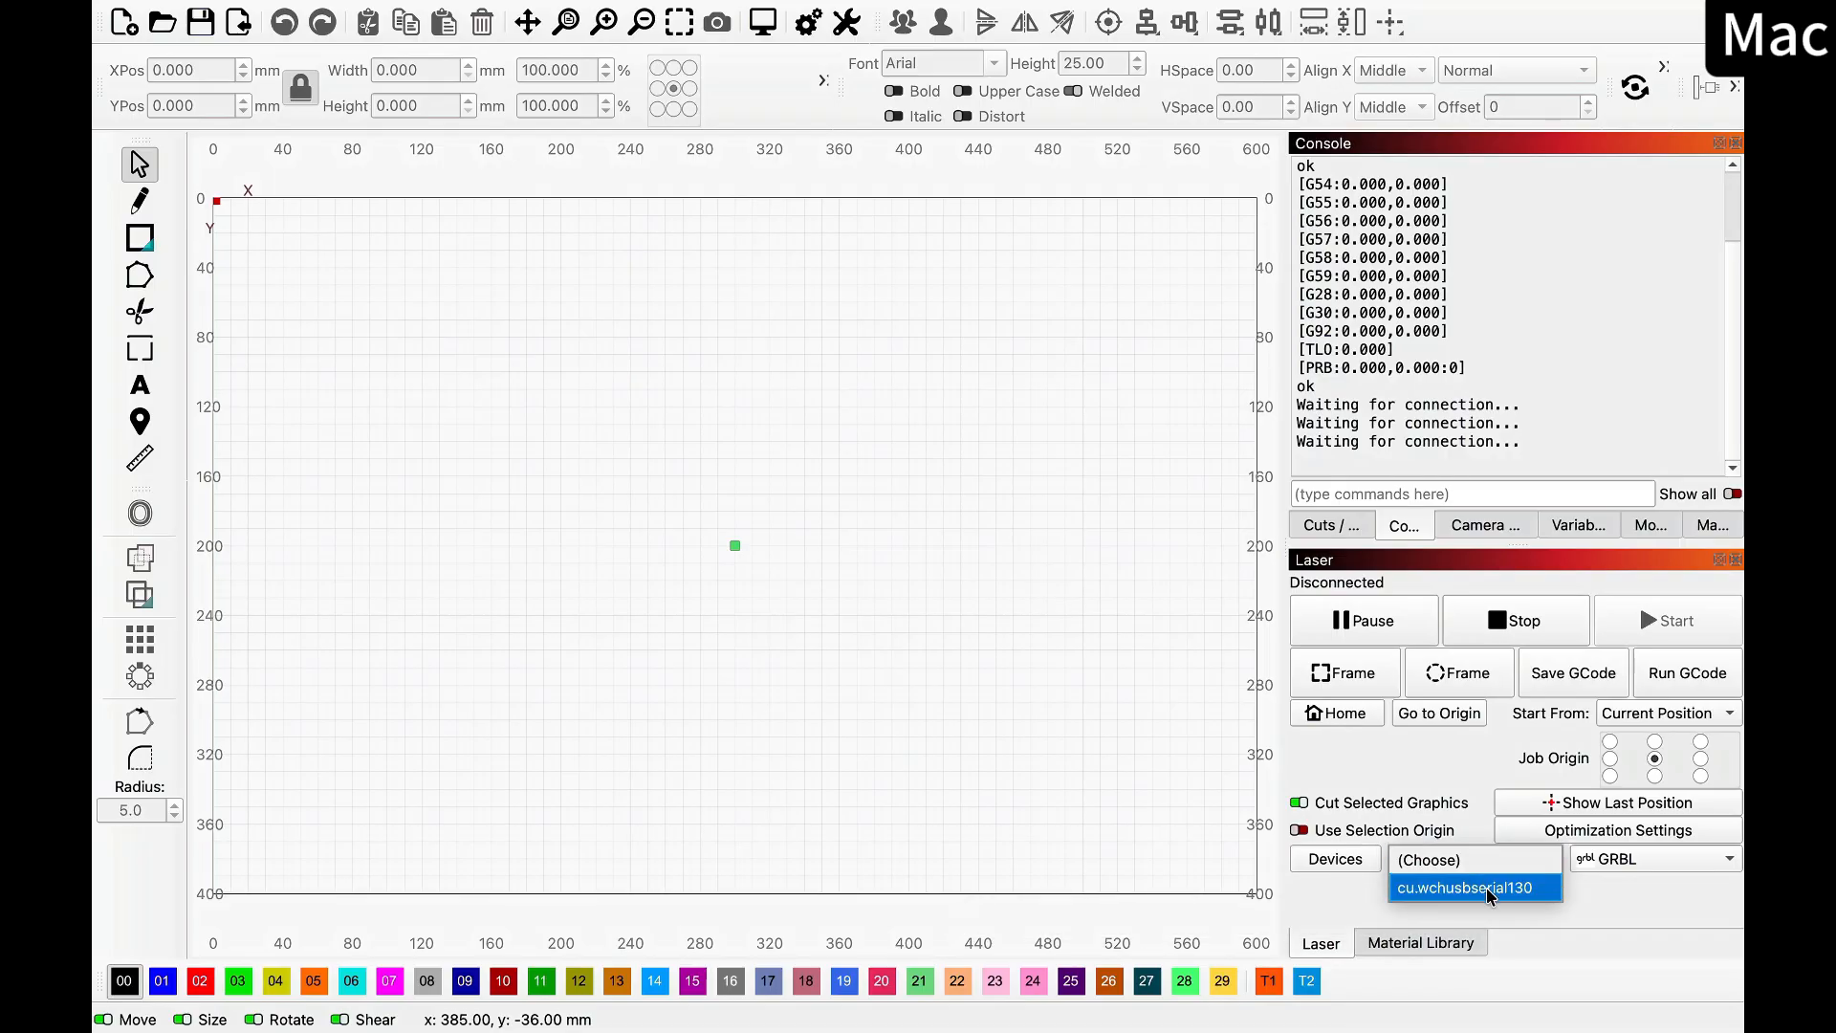
click(1489, 890)
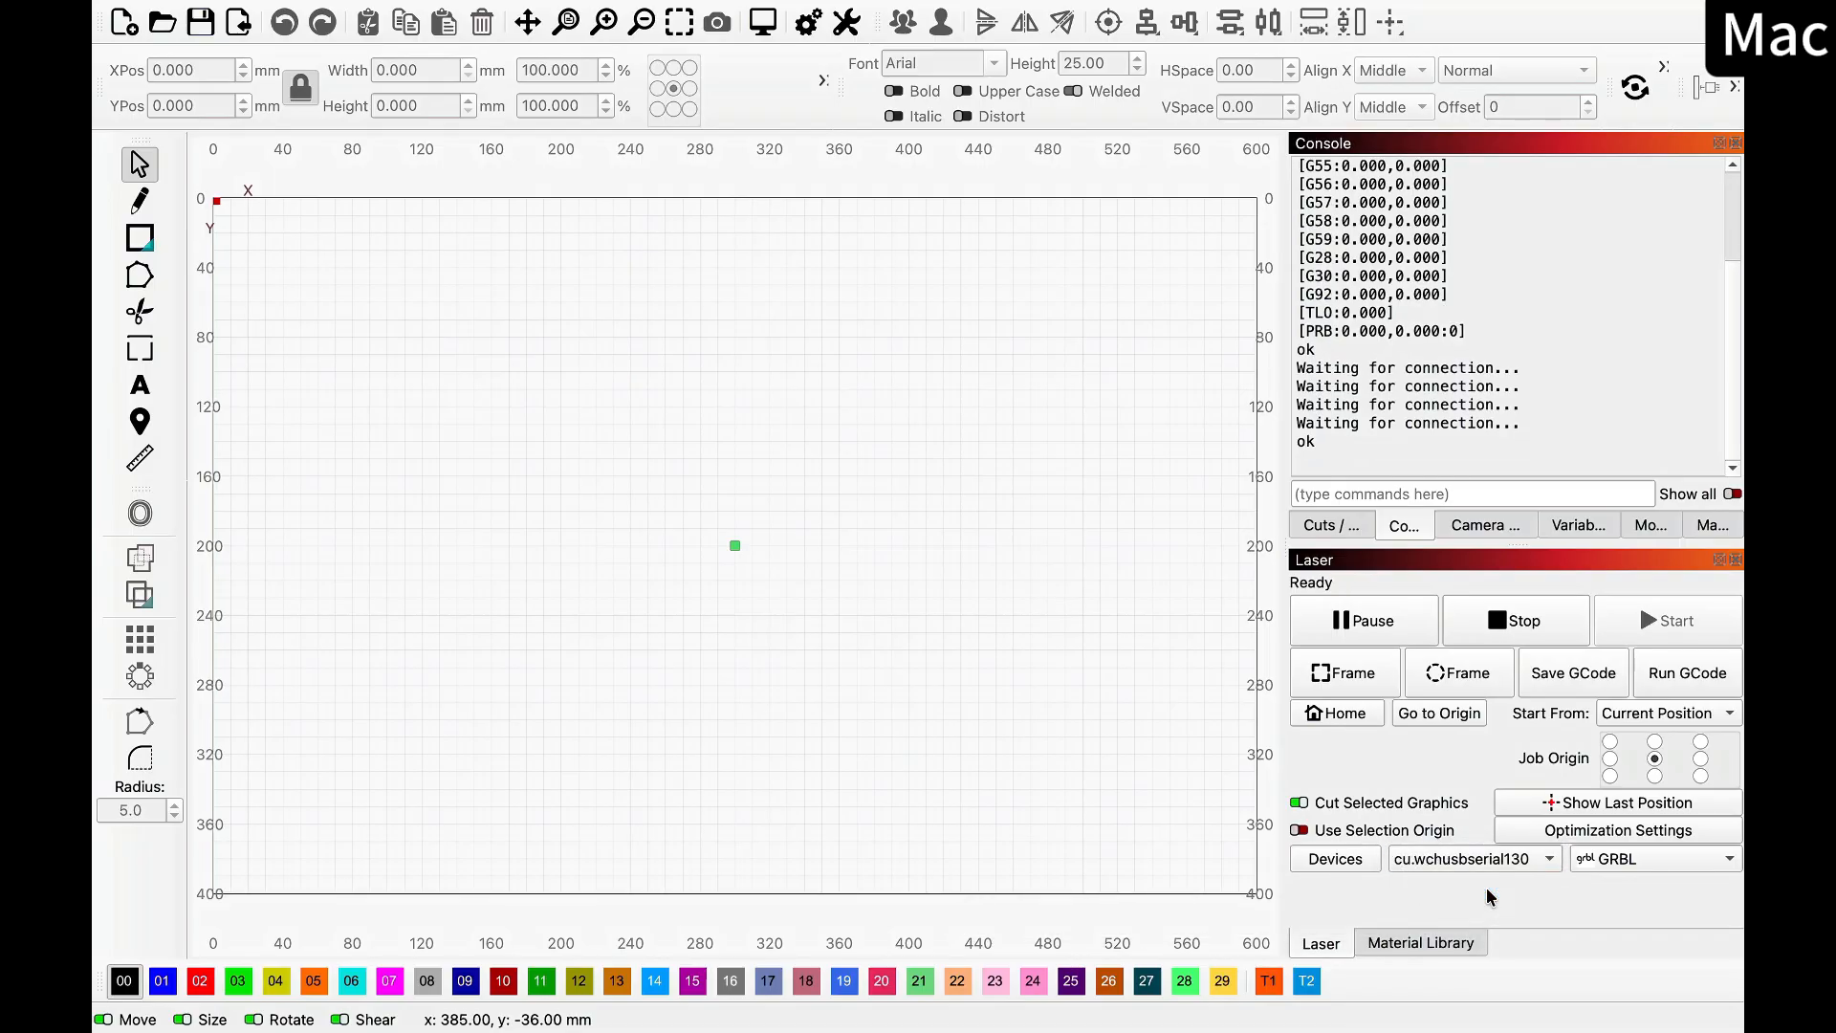
drag(1493, 449, 1330, 189)
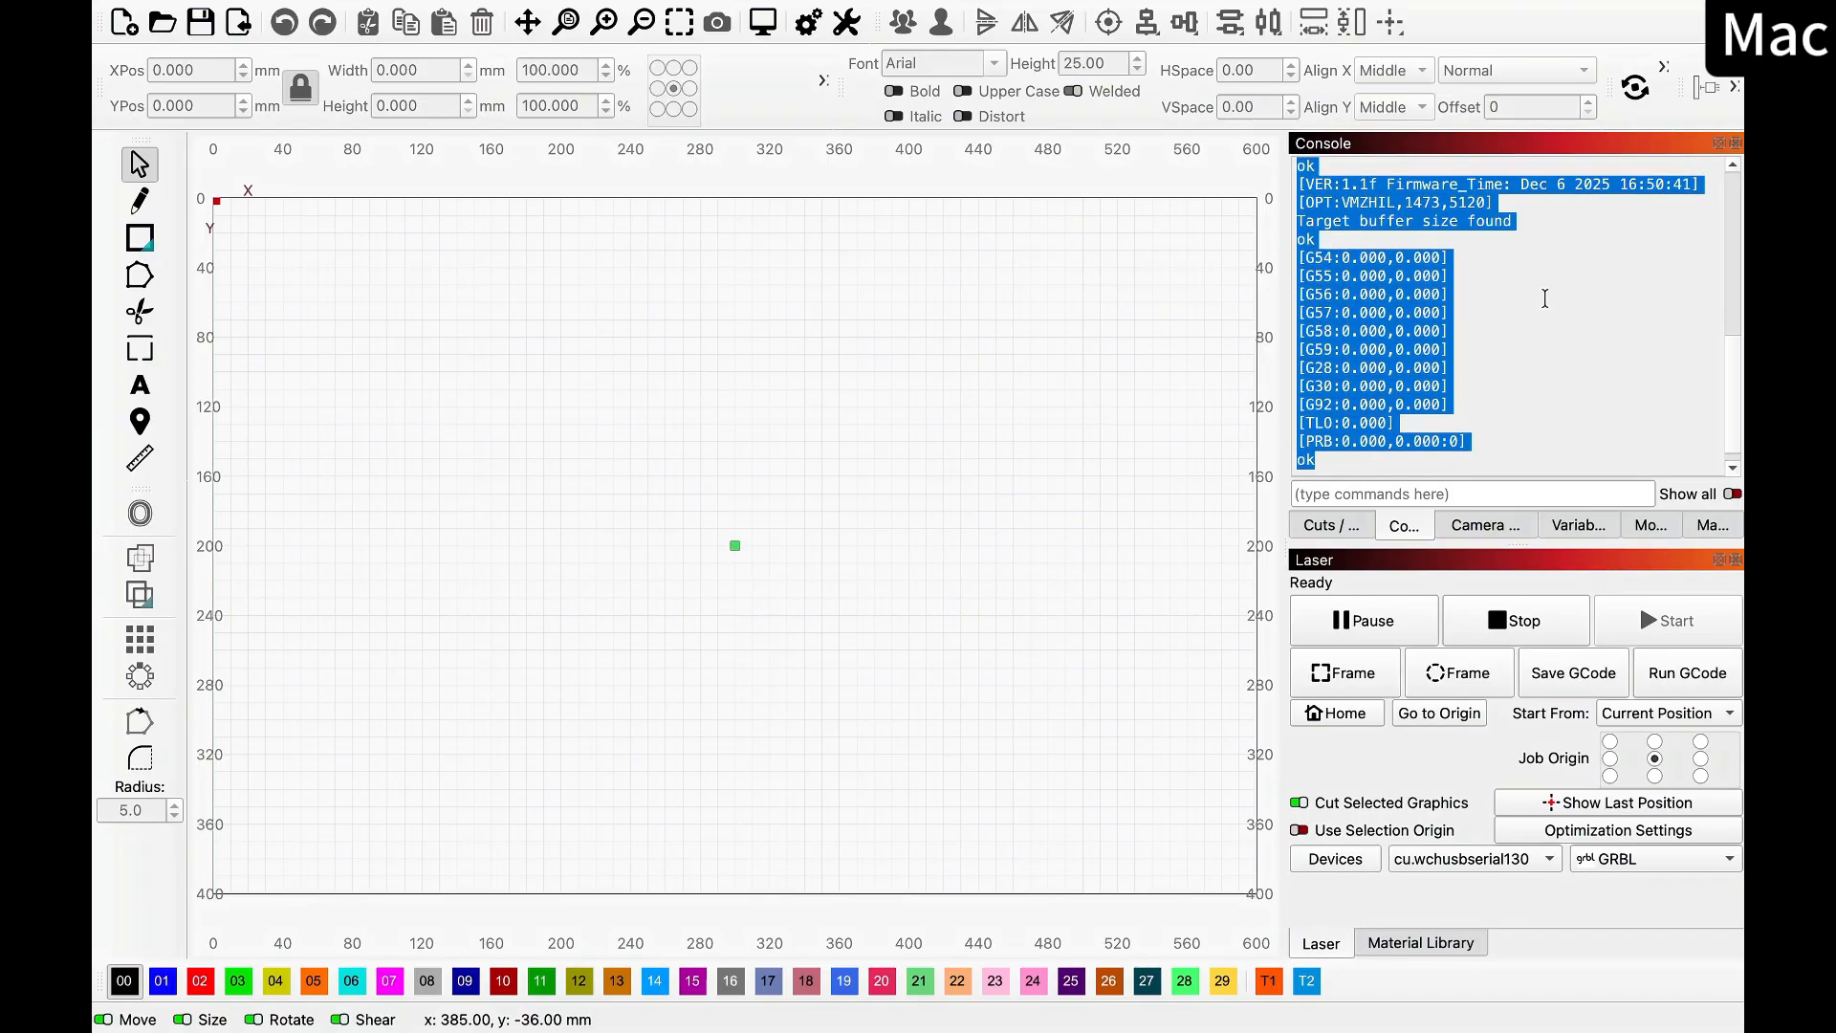
click(1545, 308)
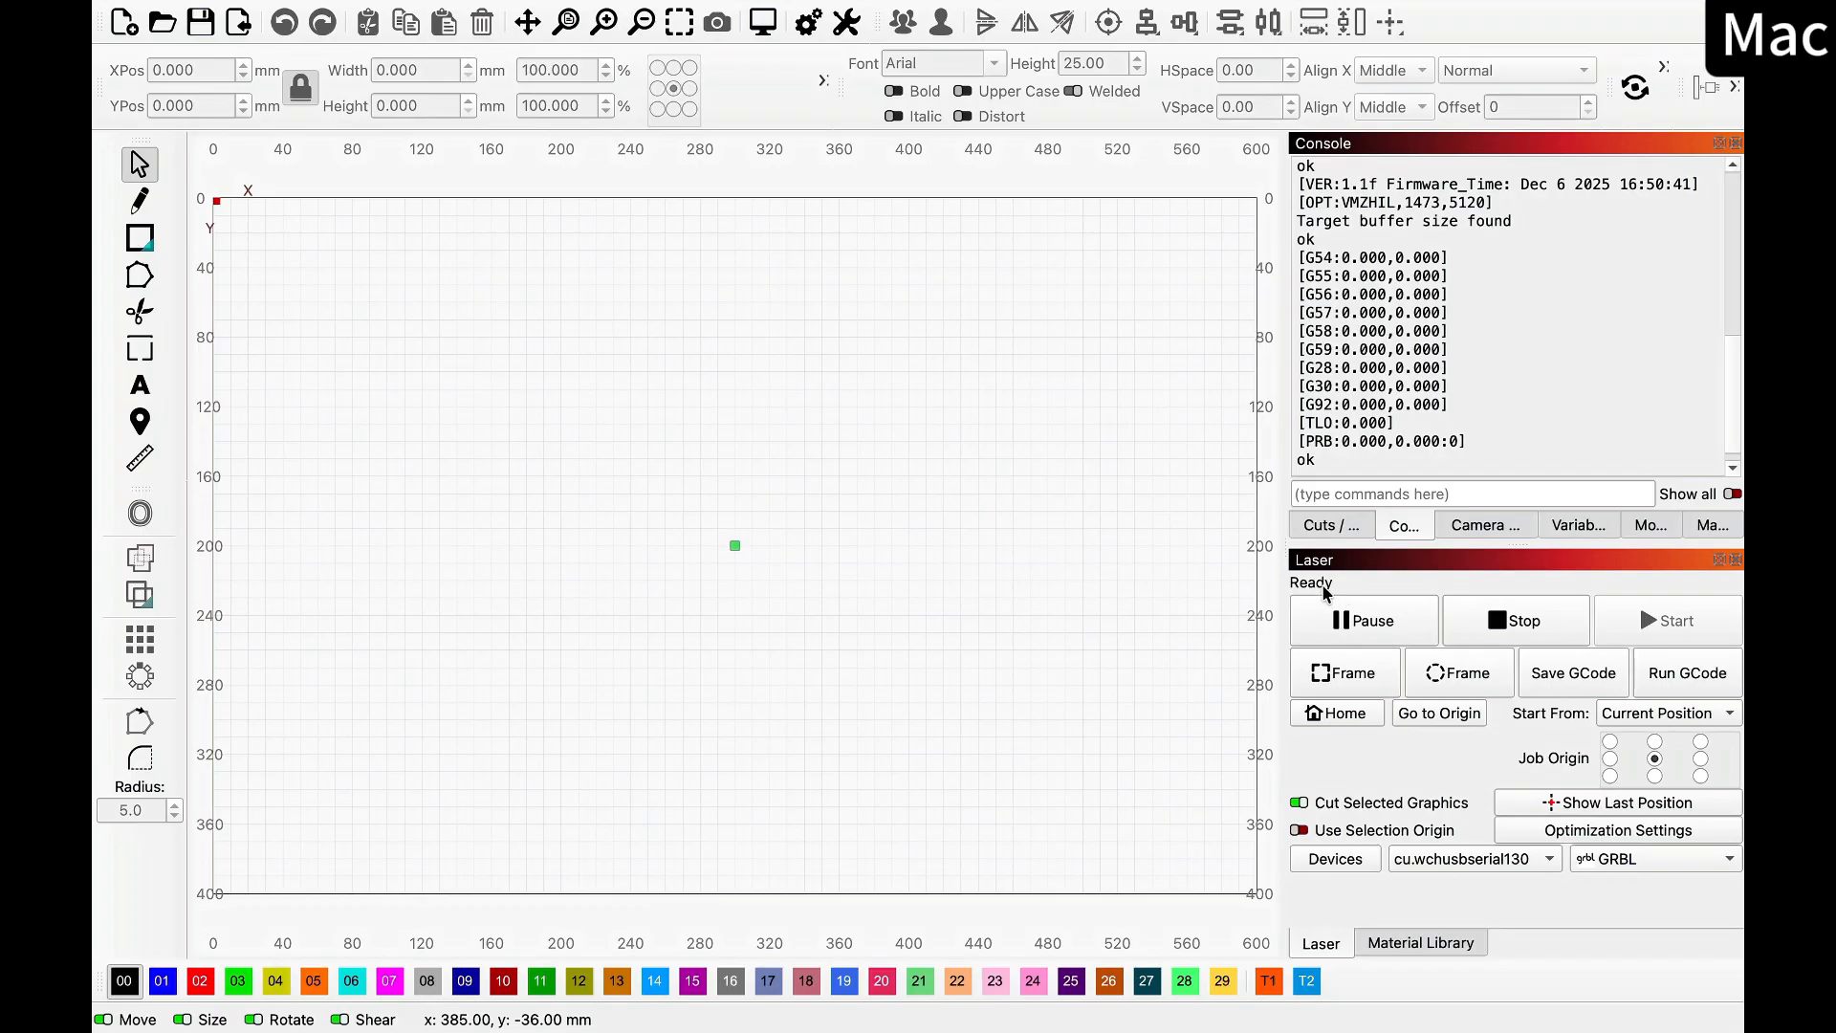